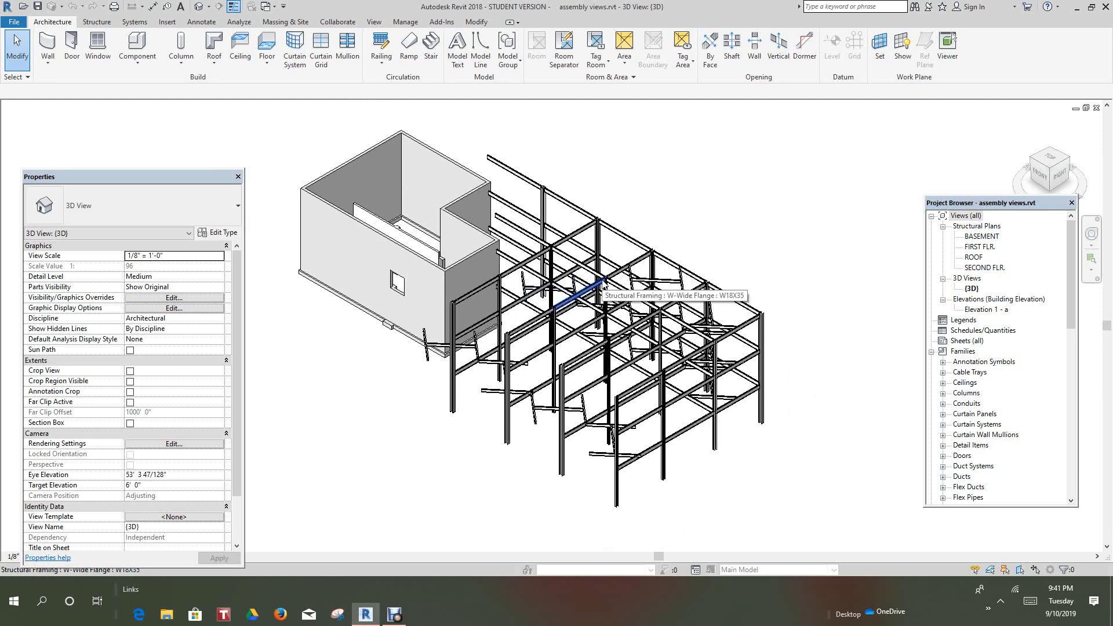
Step: Examine the steel framing model and the views already listed under the C1-E2 assembly
{"action": "scroll", "coordinate": [753, 288], "scroll_direction": "down", "scroll_amount": 3}
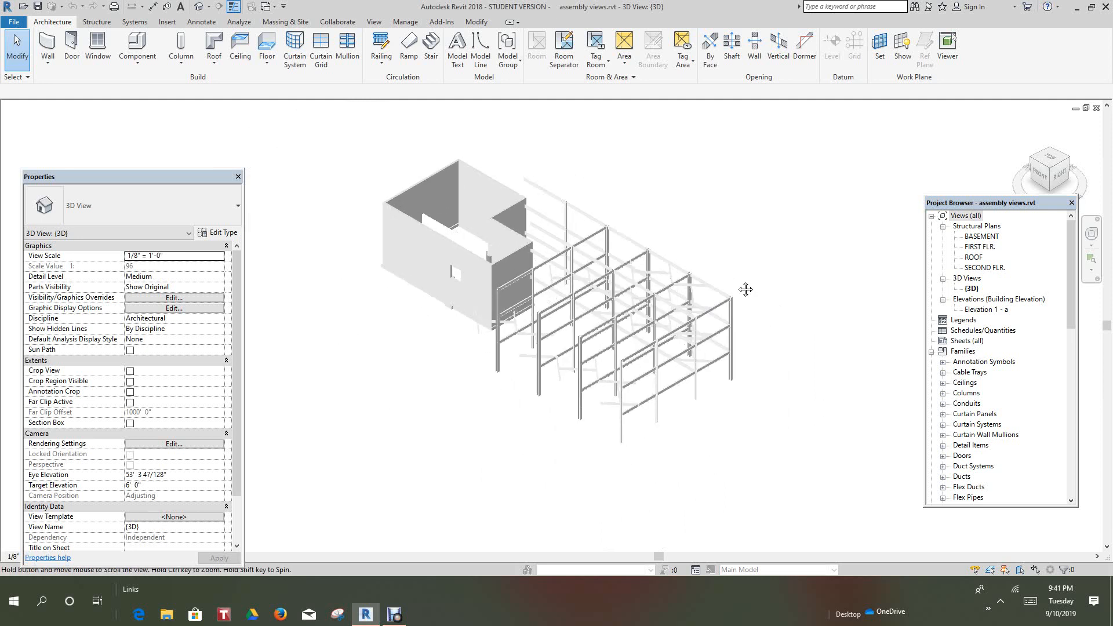
{"action": "scroll", "coordinate": [745, 283], "scroll_direction": "up", "scroll_amount": 3}
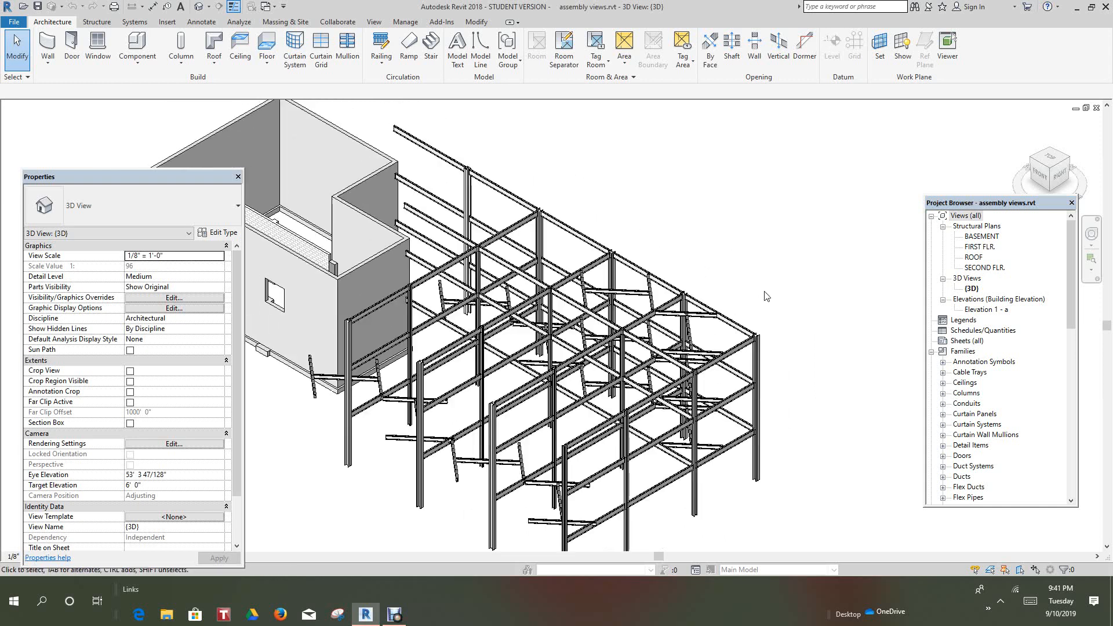
{"action": "mouse_move", "coordinate": [766, 294]}
{"action": "middle_mouse_down"}
{"action": "mouse_move", "coordinate": [745, 293]}
{"action": "mouse_move", "coordinate": [713, 261]}
{"action": "mouse_move", "coordinate": [746, 241]}
{"action": "mouse_move", "coordinate": [742, 255]}
{"action": "mouse_move", "coordinate": [728, 242]}
{"action": "mouse_move", "coordinate": [740, 241]}
{"action": "middle_mouse_up"}
{"action": "scroll", "coordinate": [666, 313], "scroll_direction": "up", "scroll_amount": 4}
{"action": "scroll", "coordinate": [748, 233], "scroll_direction": "down", "scroll_amount": 1}
{"action": "scroll", "coordinate": [774, 255], "scroll_direction": "down", "scroll_amount": 1}
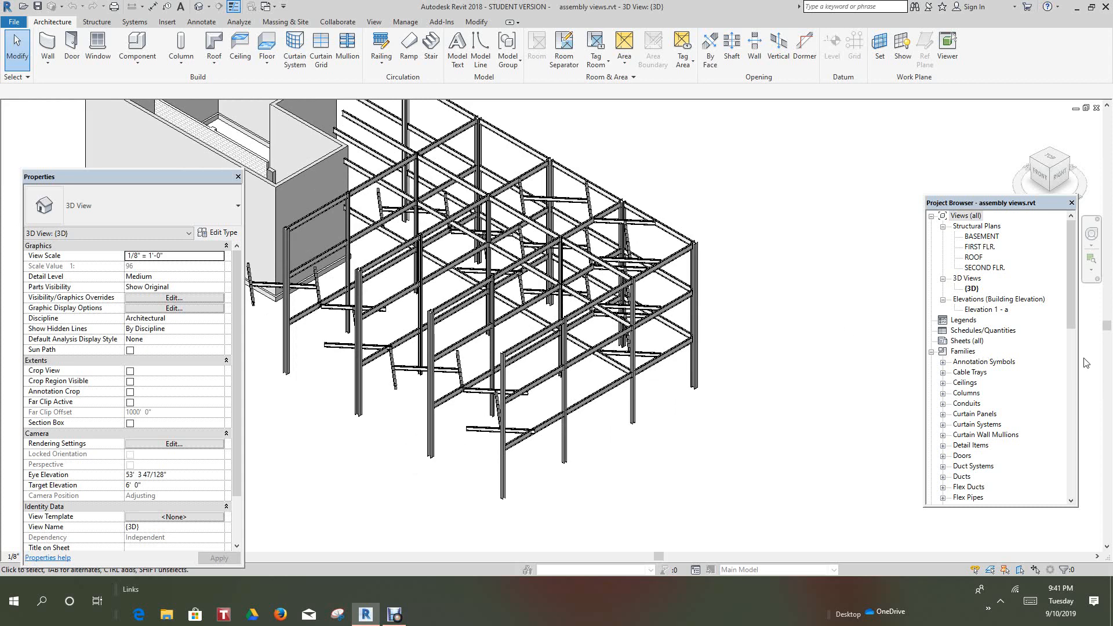
{"action": "scroll", "coordinate": [1065, 309], "scroll_direction": "down", "scroll_amount": 5}
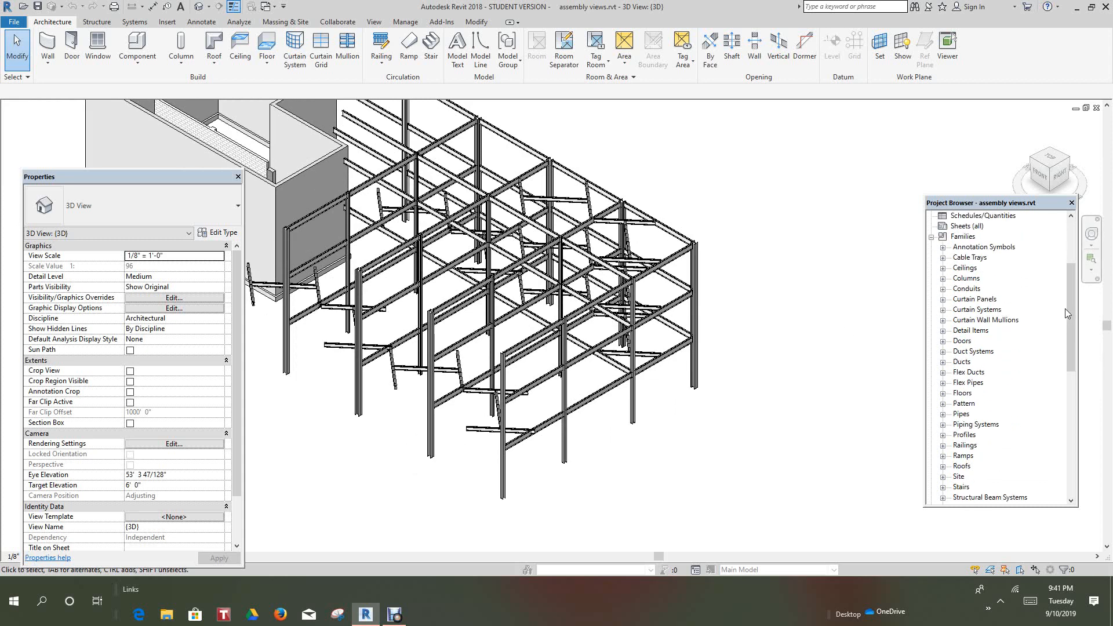
{"action": "scroll", "coordinate": [1065, 309], "scroll_direction": "down", "scroll_amount": 5}
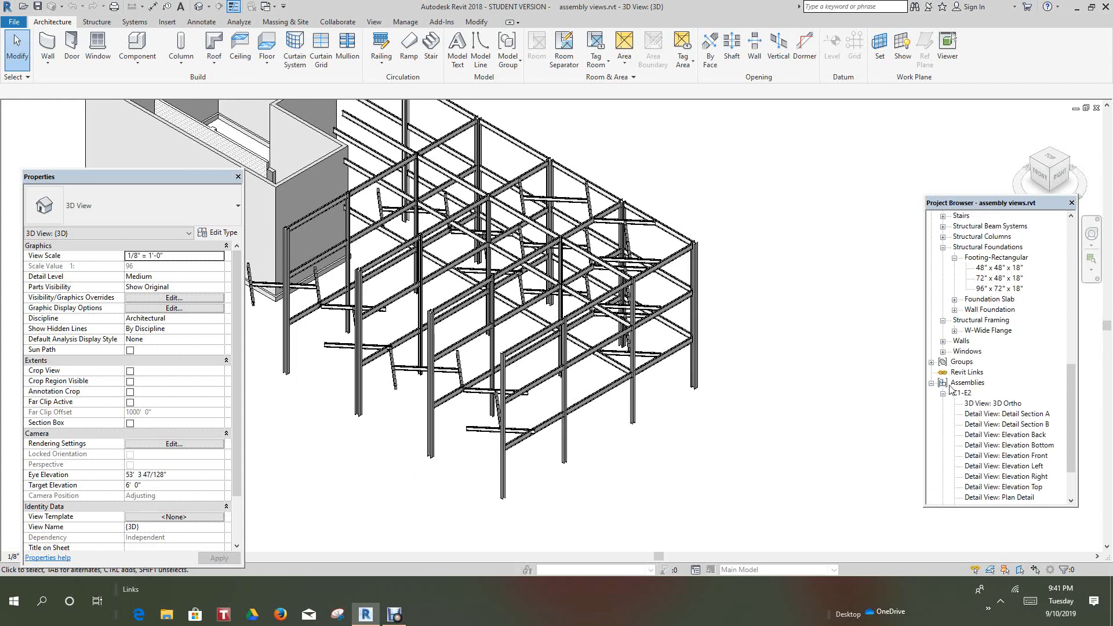
{"action": "scroll", "coordinate": [965, 385], "scroll_direction": "down", "scroll_amount": 2}
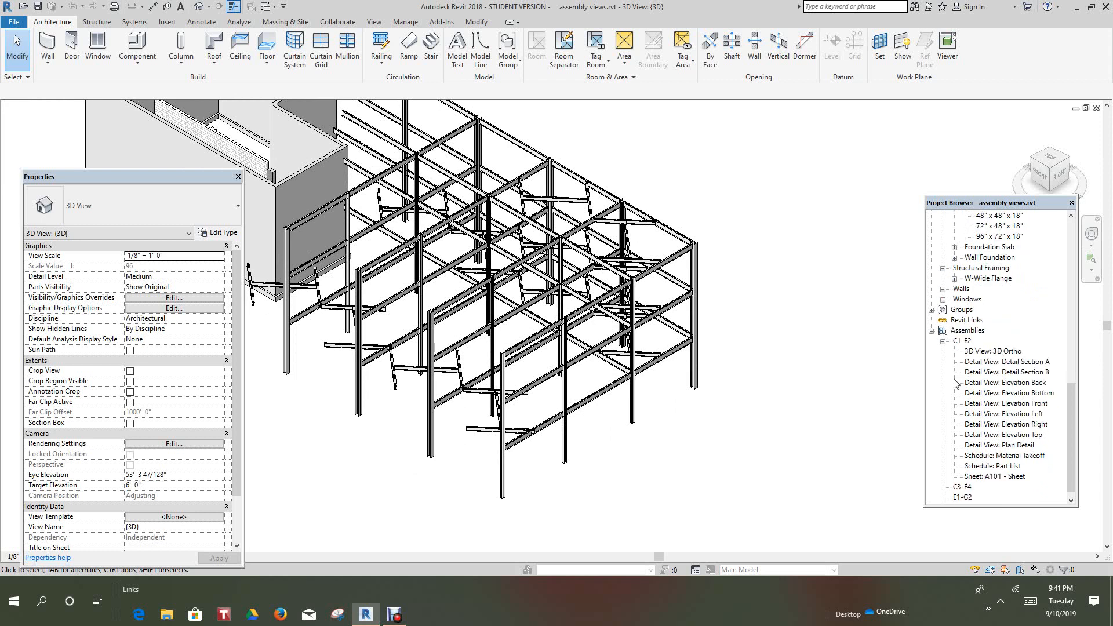
{"action": "left_click", "coordinate": [944, 341]}
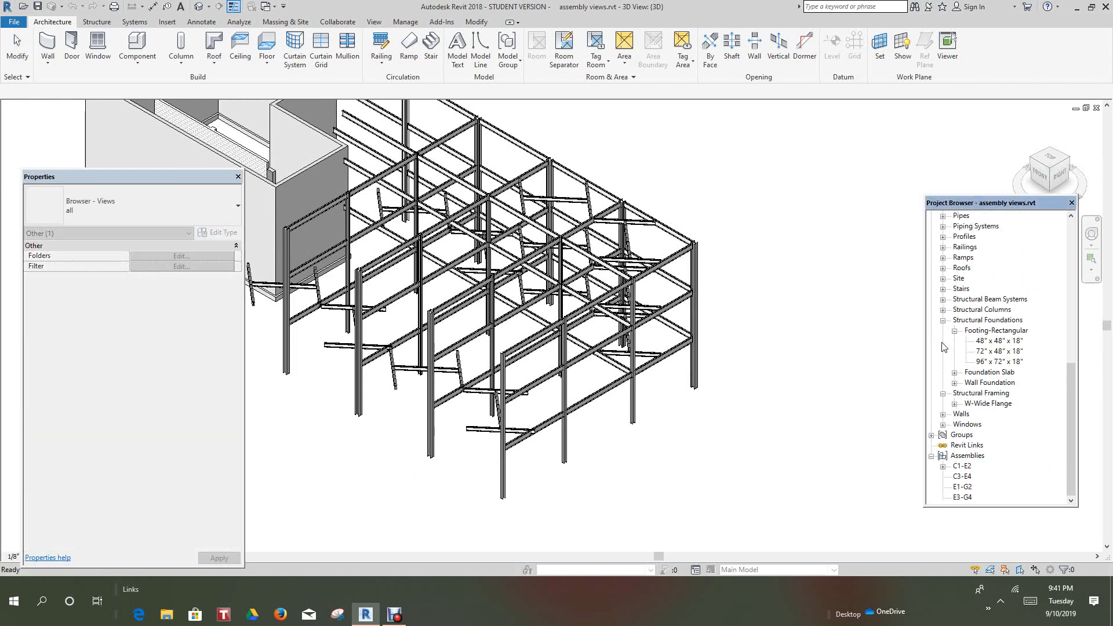
{"action": "left_click", "coordinate": [943, 466]}
{"action": "scroll", "coordinate": [977, 449], "scroll_direction": "down", "scroll_amount": 2}
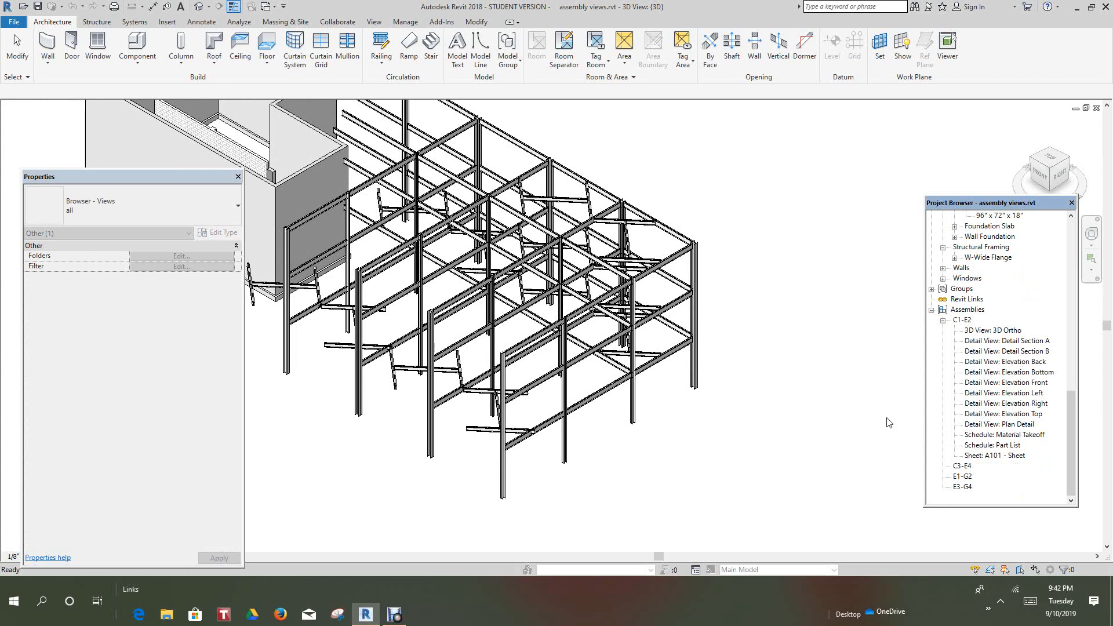
Step: Create assembly views for C3-E4 at 1/2" = 1'-0" scale, excluding the structural framing schedule, with a C 17 x 22 Horizontal sheet
{"action": "left_click", "coordinate": [961, 467]}
{"action": "right_click", "coordinate": [961, 467]}
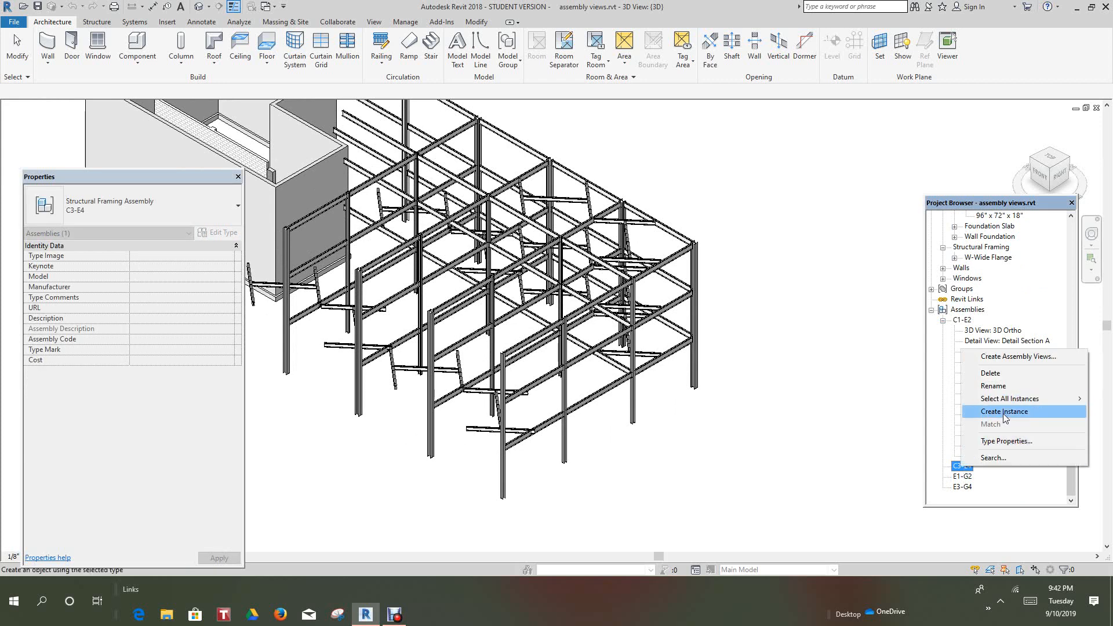
{"action": "left_click", "coordinate": [988, 357]}
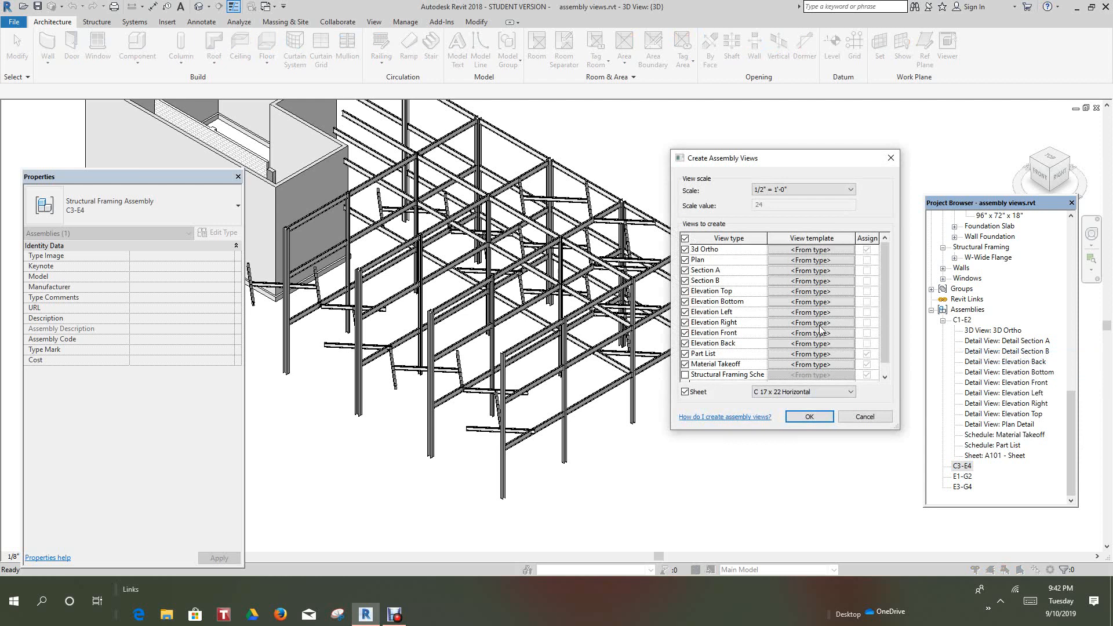
{"action": "scroll", "coordinate": [820, 333], "scroll_direction": "down", "scroll_amount": 1}
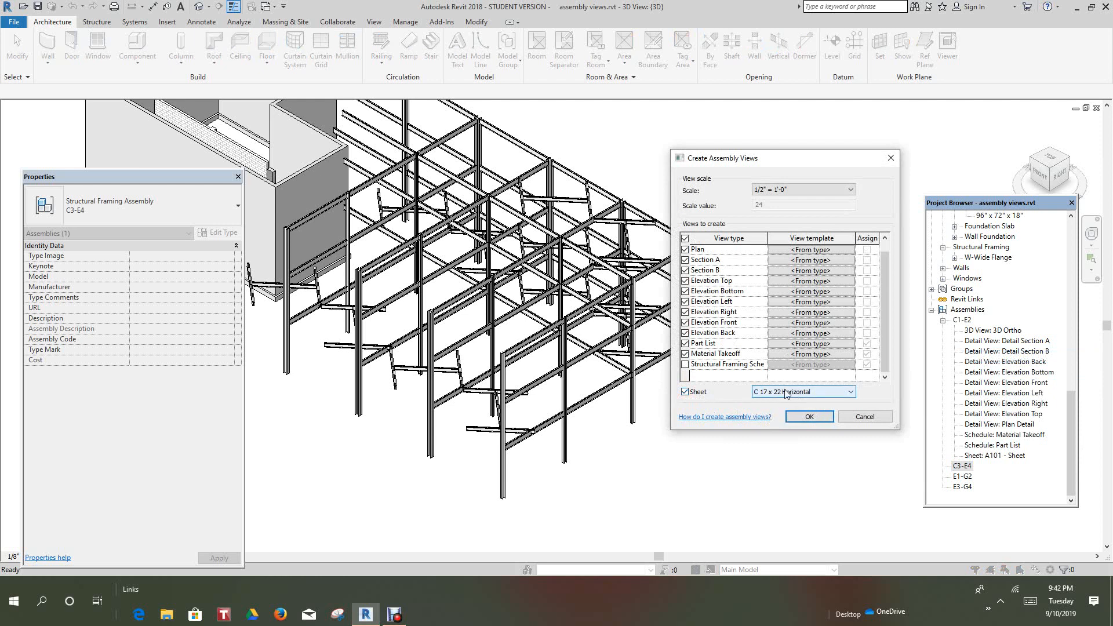
{"action": "left_click", "coordinate": [810, 418]}
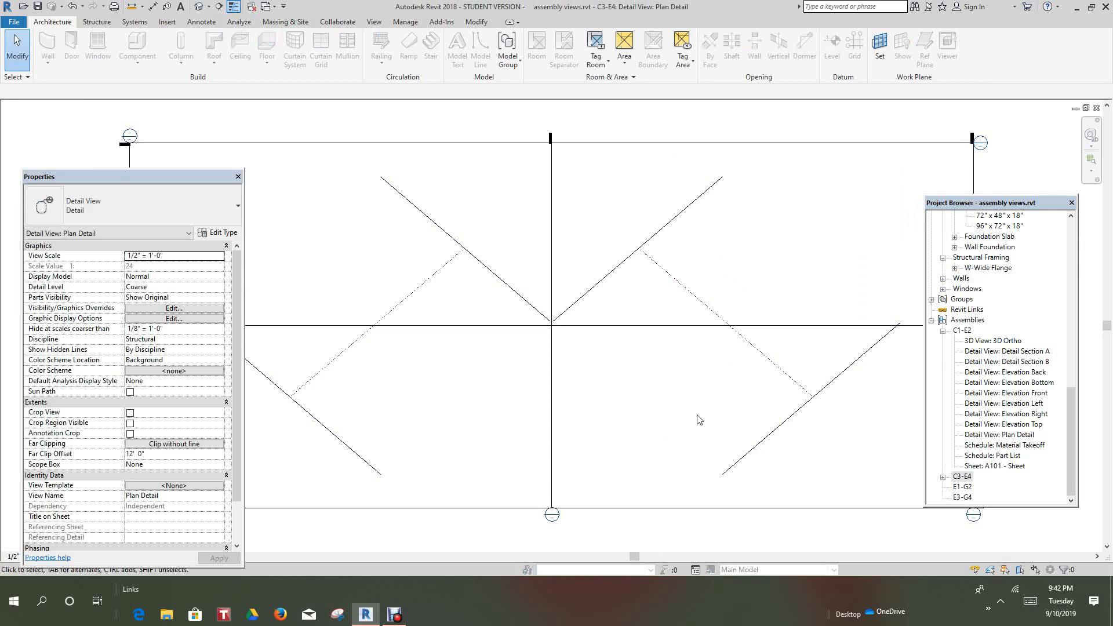
Step: Open the 3D Ortho view of the C3-E4 assembly
{"action": "scroll", "coordinate": [698, 423], "scroll_direction": "down", "scroll_amount": 2}
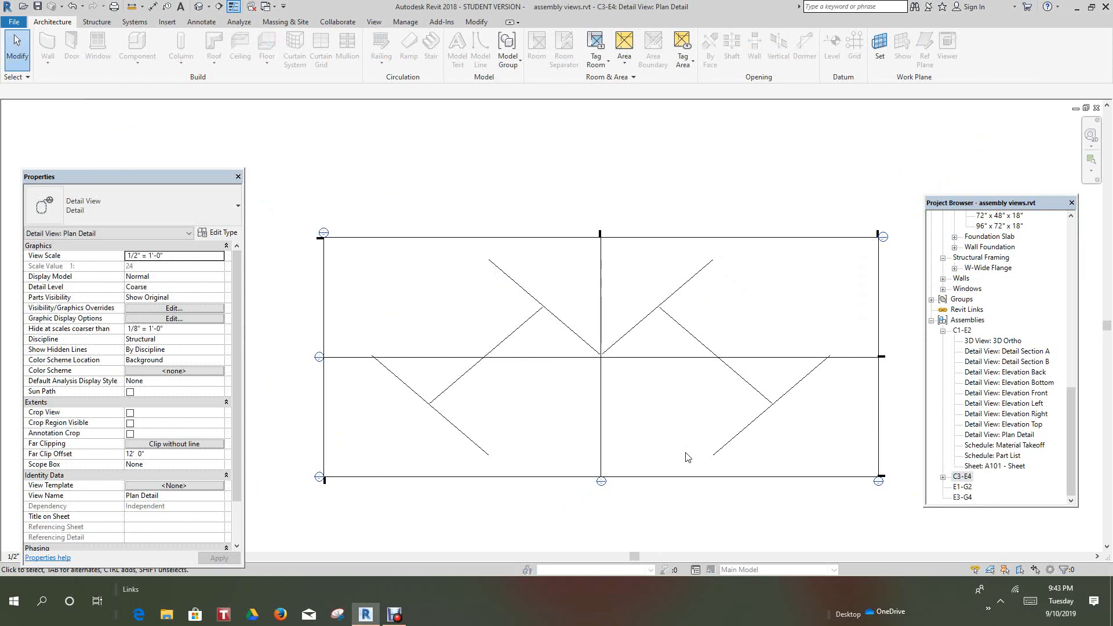
{"action": "scroll", "coordinate": [694, 461], "scroll_direction": "down", "scroll_amount": 1}
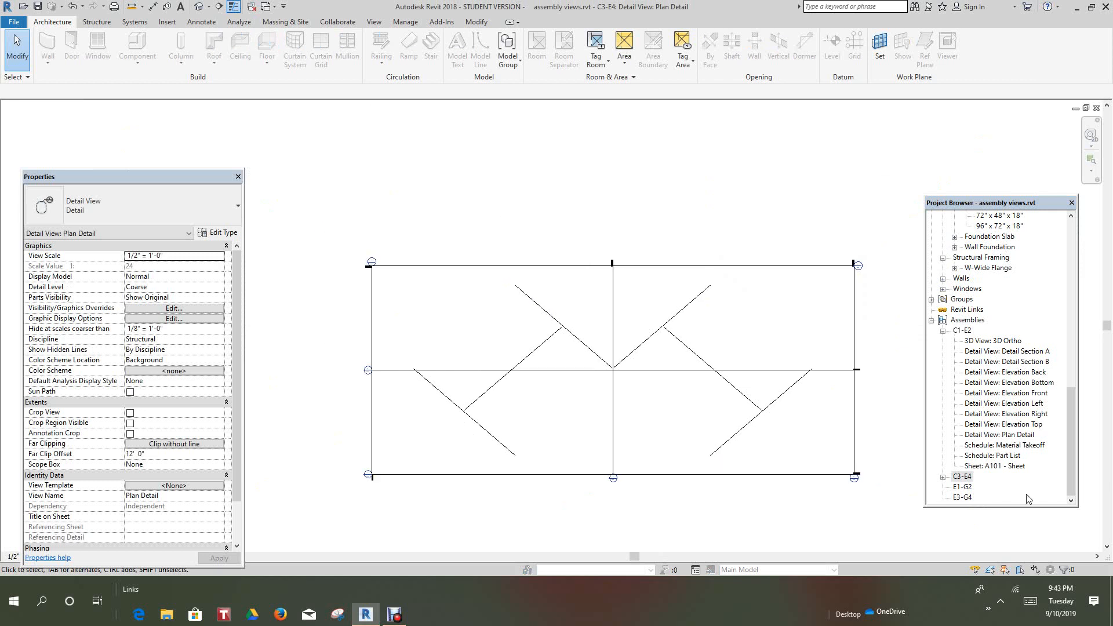
{"action": "scroll", "coordinate": [708, 415], "scroll_direction": "down", "scroll_amount": 1}
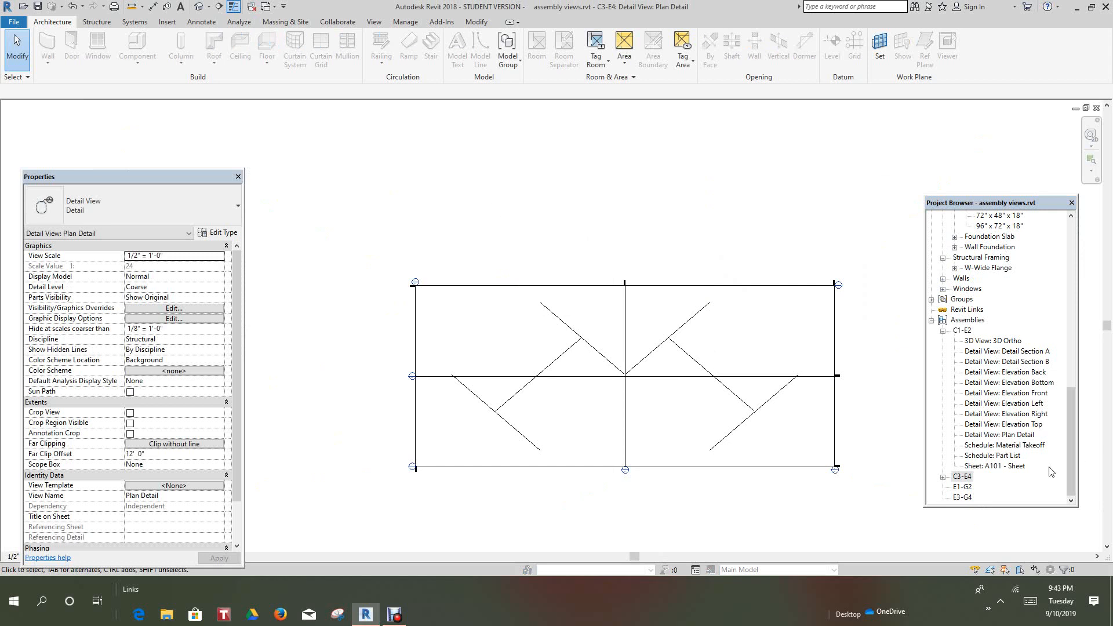
{"action": "left_click", "coordinate": [944, 478]}
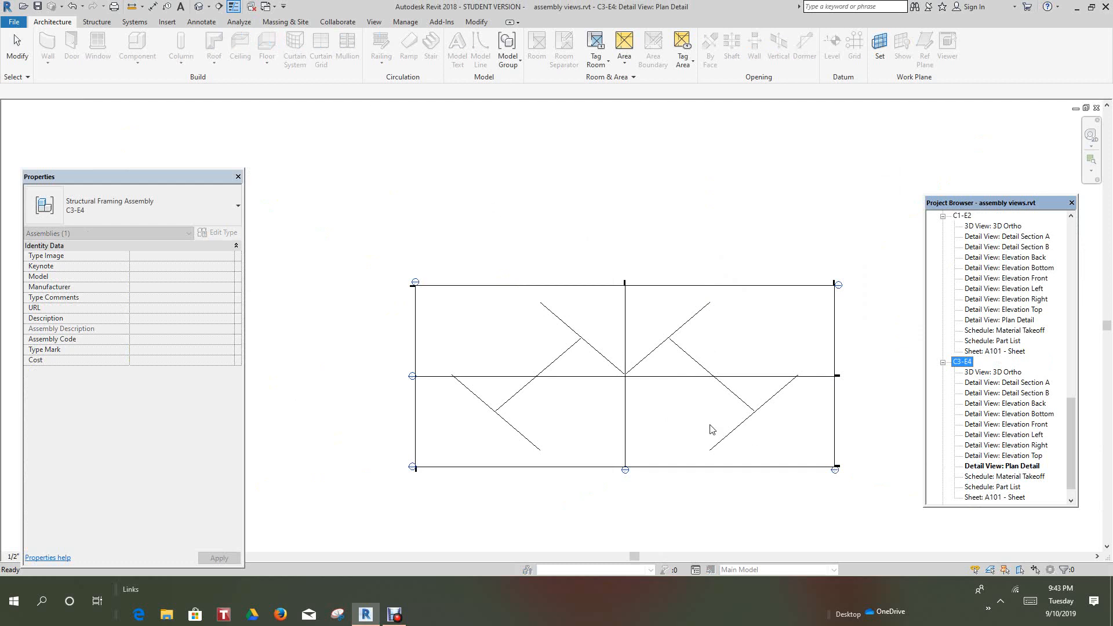
{"action": "double_click", "coordinate": [1000, 375]}
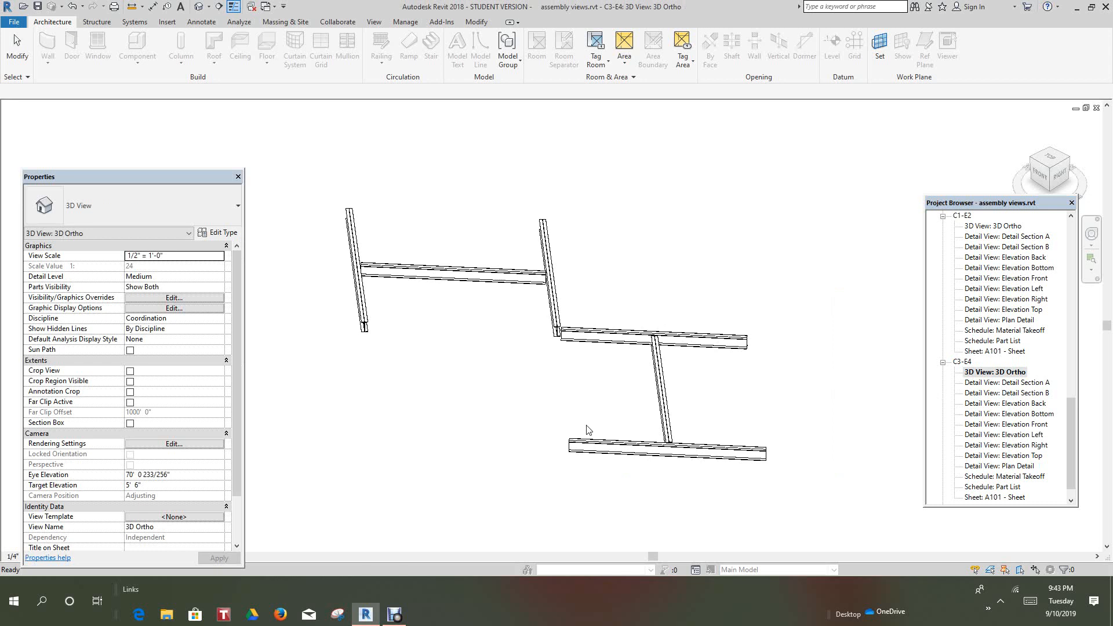
{"action": "scroll", "coordinate": [565, 423], "scroll_direction": "down", "scroll_amount": 2}
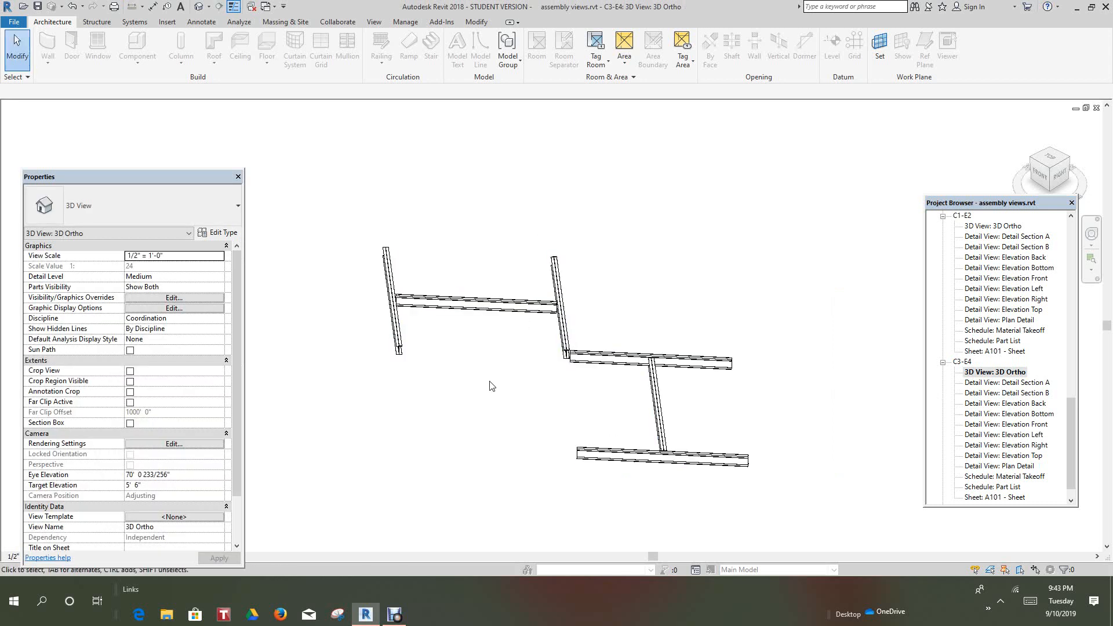
Step: Start editing the C3-E4 structural framing assembly
{"action": "left_click", "coordinate": [487, 319]}
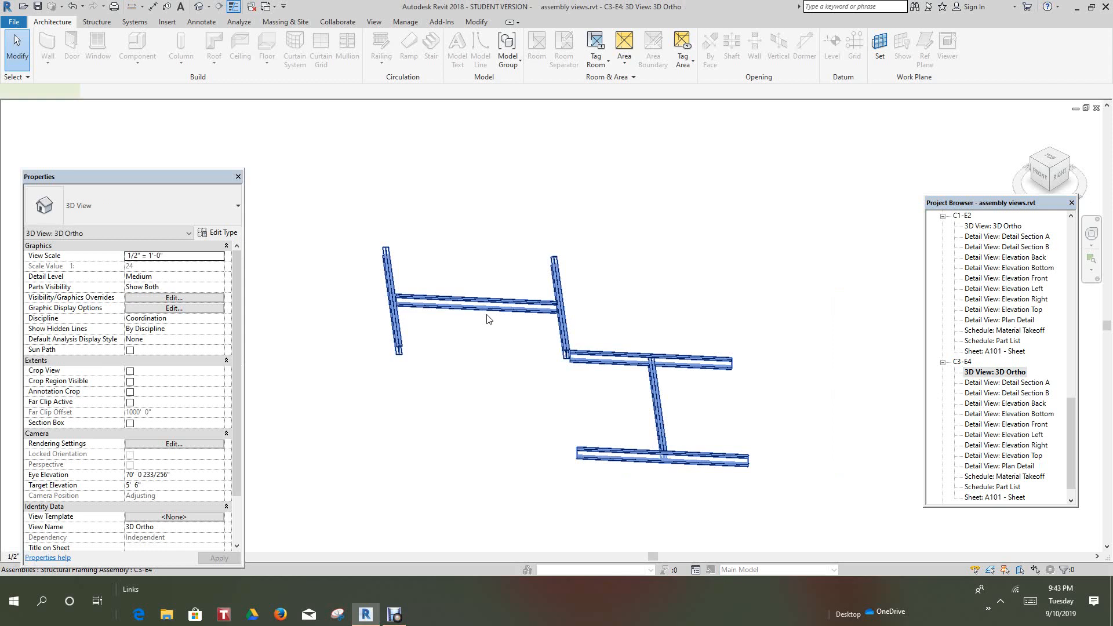
{"action": "left_click", "coordinate": [487, 318]}
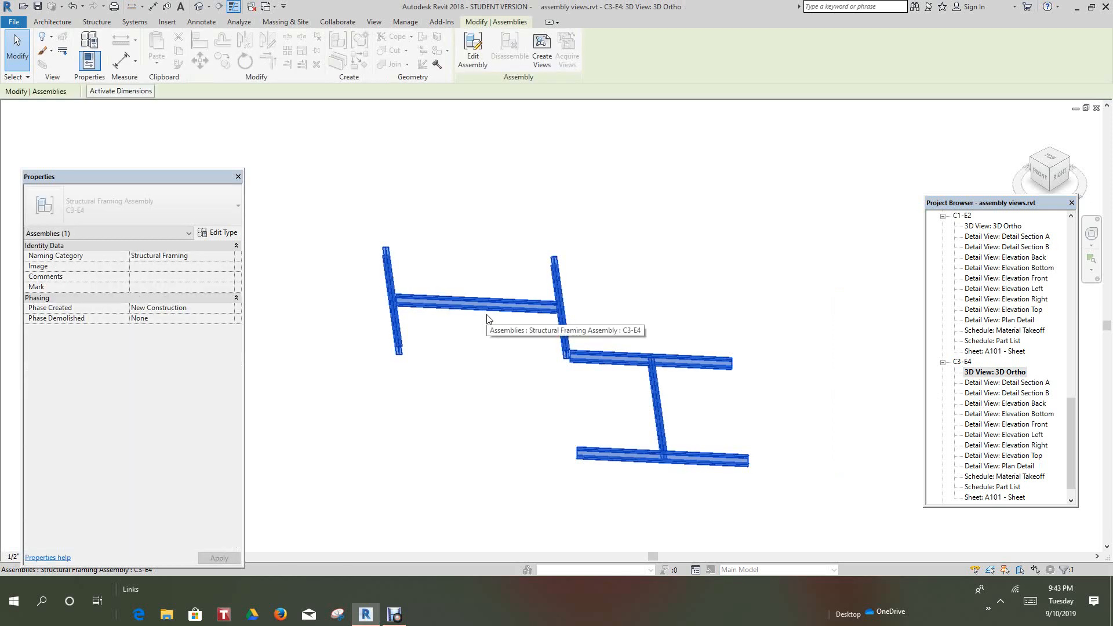
{"action": "left_click", "coordinate": [473, 49]}
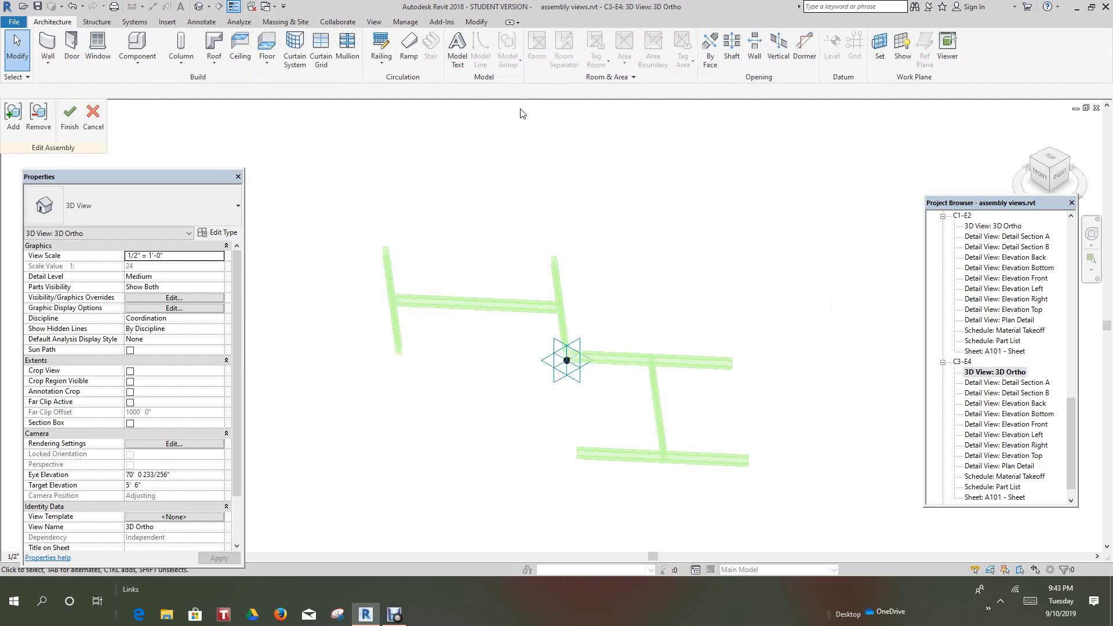
Step: Set the number of studs to 10 and the mark to E4A for the assembly's outermost upper-left W12x26 joist
{"action": "middle_click_drag", "start_coordinate": [458, 221], "coordinate": [481, 205]}
{"action": "scroll", "coordinate": [481, 206], "scroll_direction": "down", "scroll_amount": 1}
{"action": "left_click", "coordinate": [421, 245]}
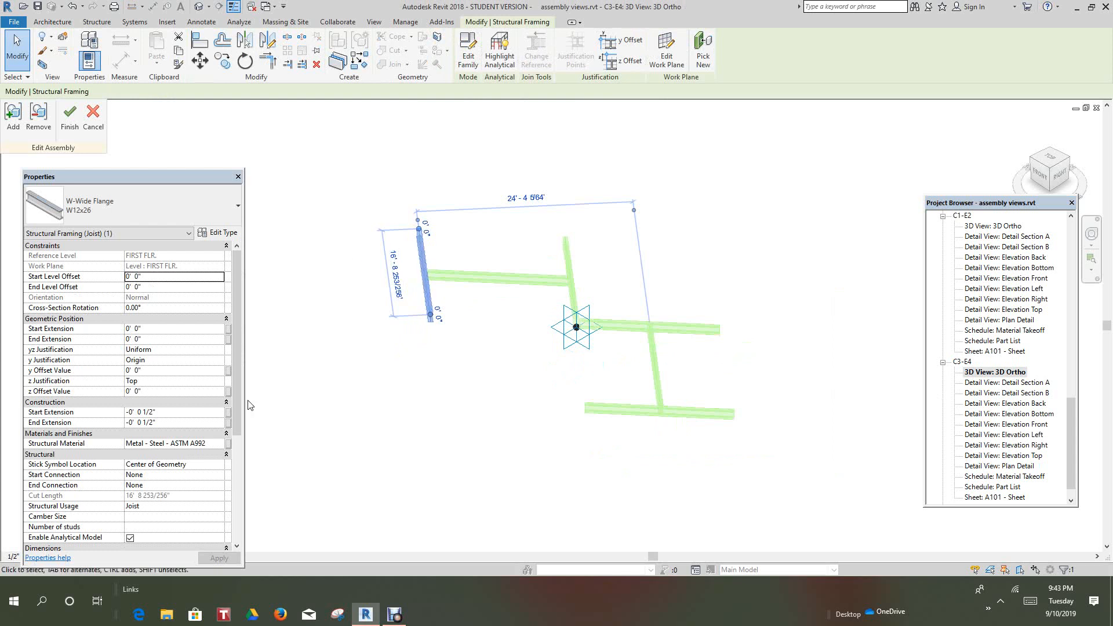
{"action": "scroll", "coordinate": [234, 414], "scroll_direction": "down", "scroll_amount": 3}
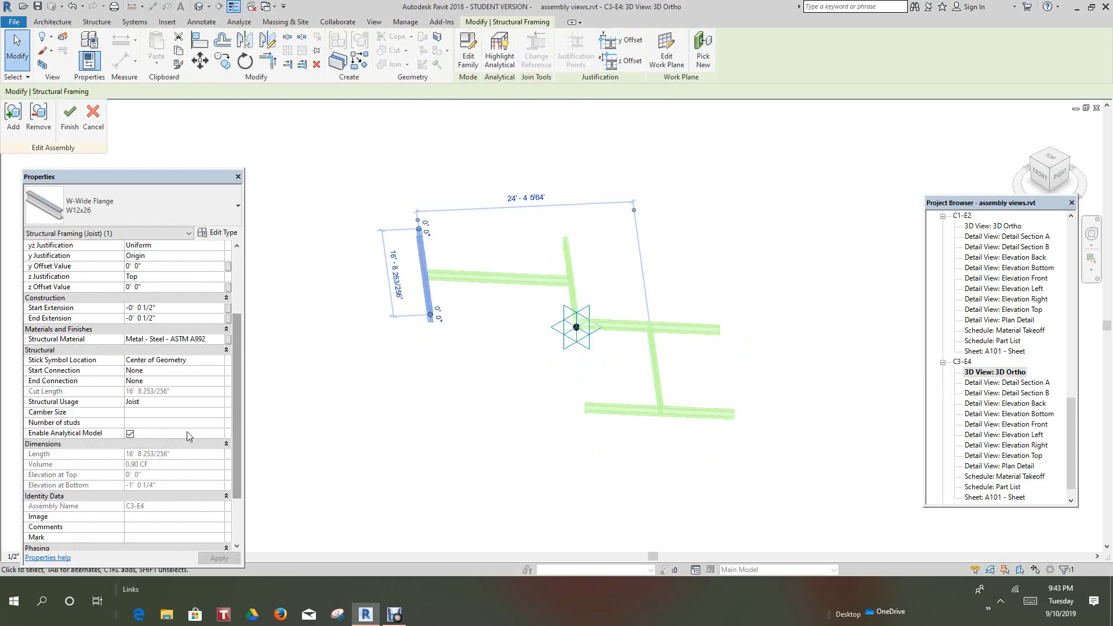
{"action": "left_click", "coordinate": [168, 422]}
{"action": "type", "text": "10"}
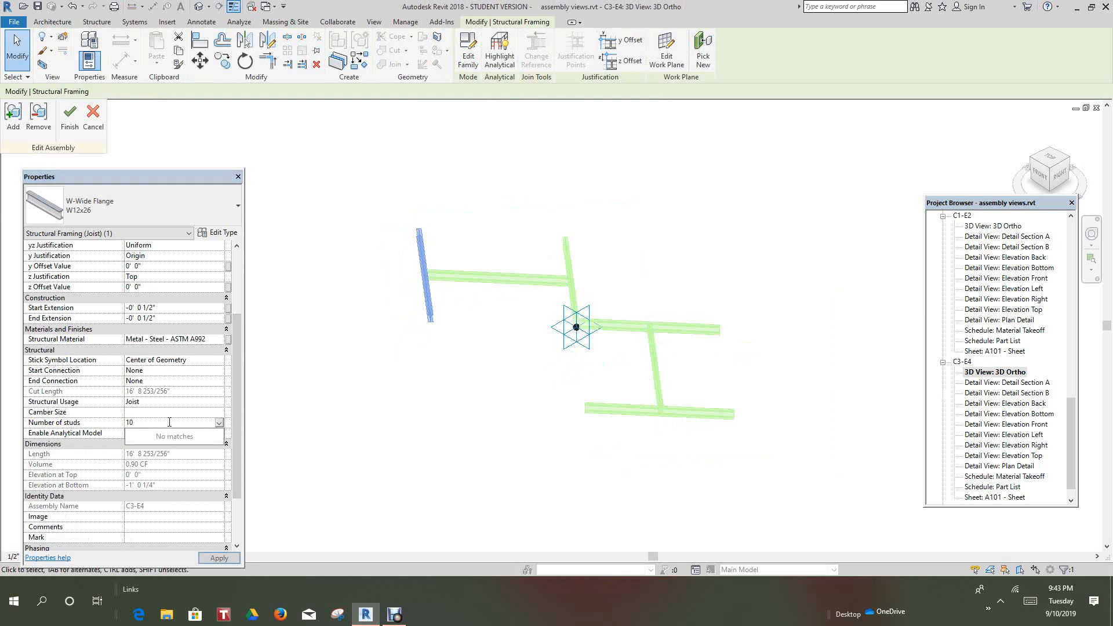
{"action": "scroll", "coordinate": [191, 455], "scroll_direction": "down", "scroll_amount": 2}
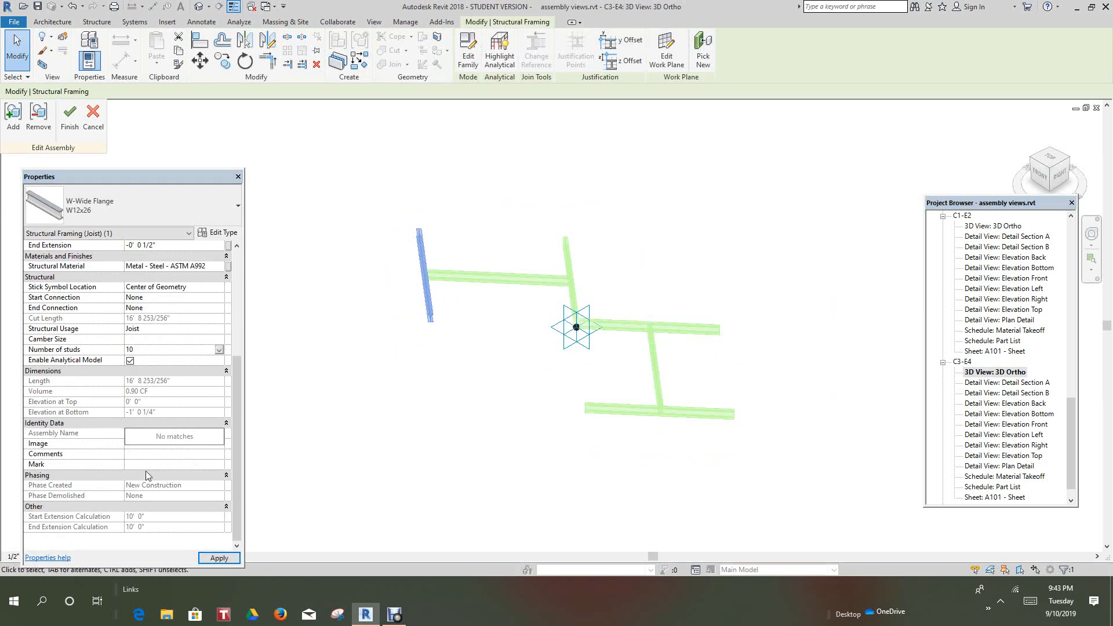
{"action": "left_click", "coordinate": [146, 465]}
{"action": "left_click", "coordinate": [135, 465]}
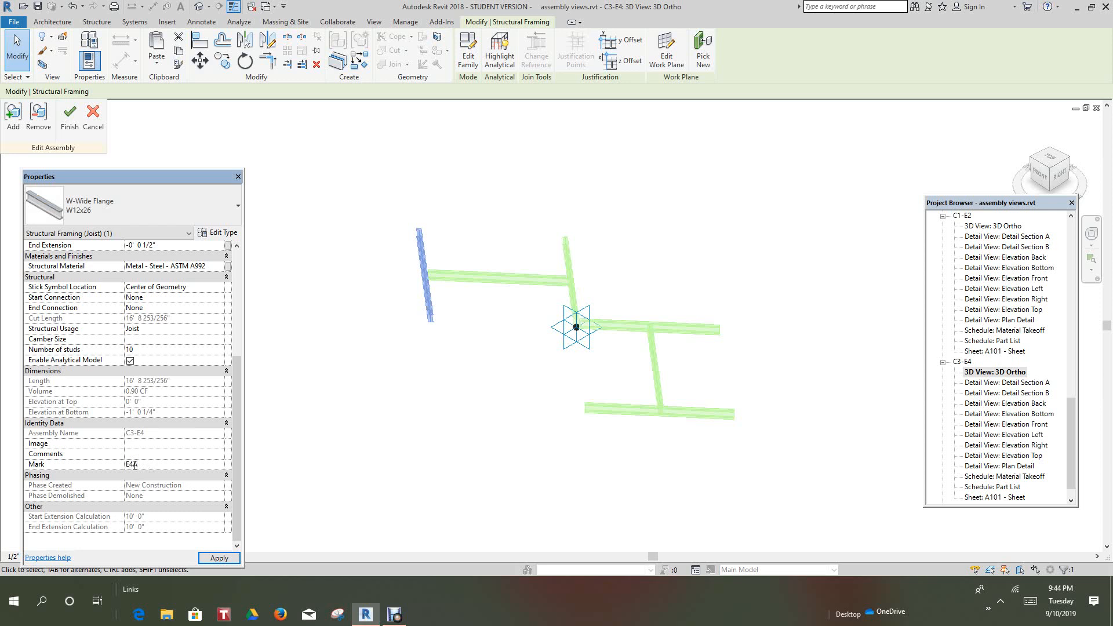
{"action": "type", "text": "A"}
{"action": "left_click", "coordinate": [450, 346]}
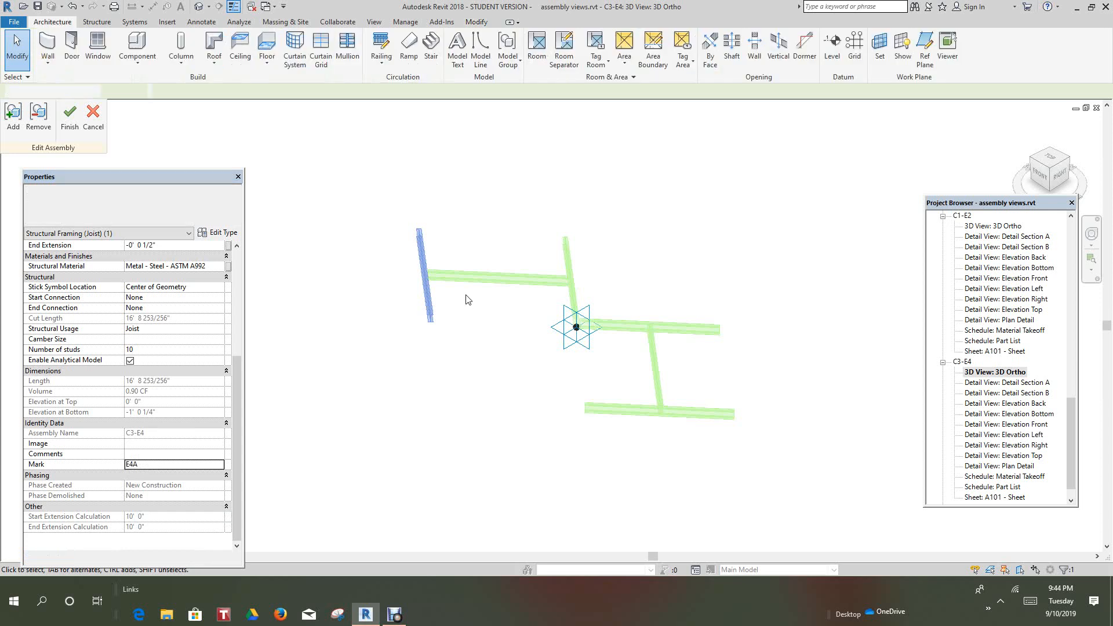
Step: Set the number of studs to 10 and the mark to E4B for the W12x26 purlin connecting the two upper joists
{"action": "left_click", "coordinate": [472, 285]}
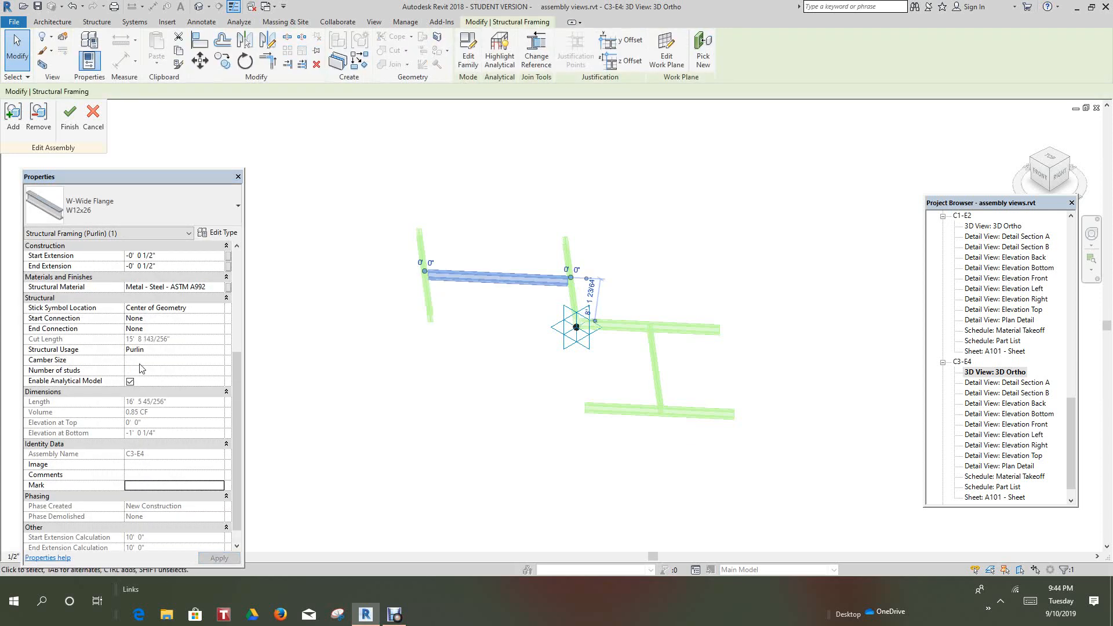
{"action": "left_click", "coordinate": [139, 372]}
{"action": "type", "text": "10"}
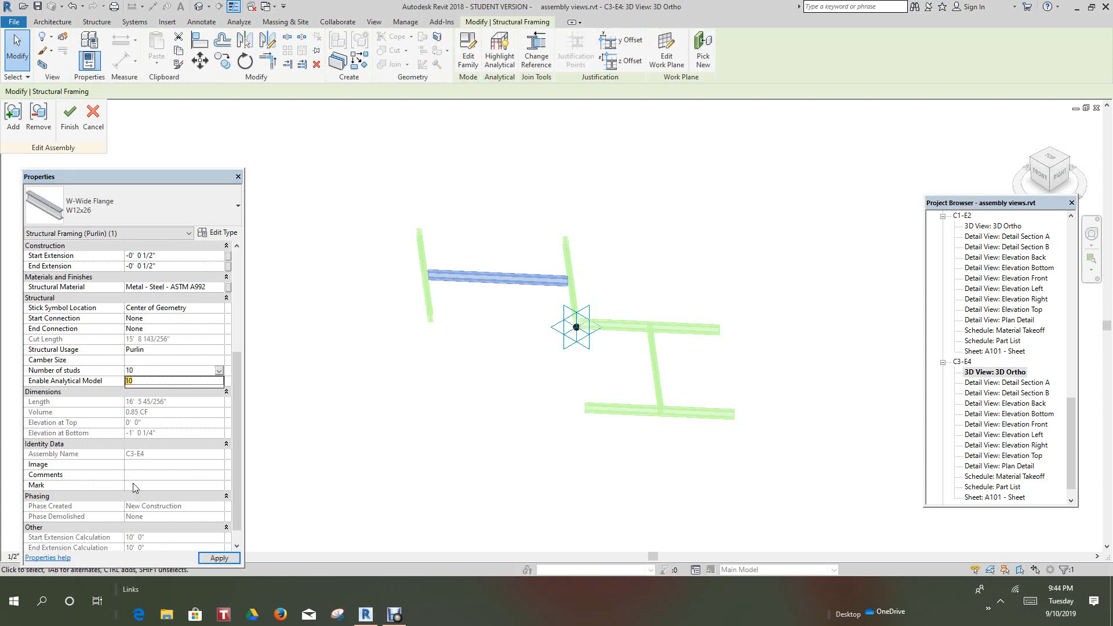
{"action": "key", "text": "Return"}
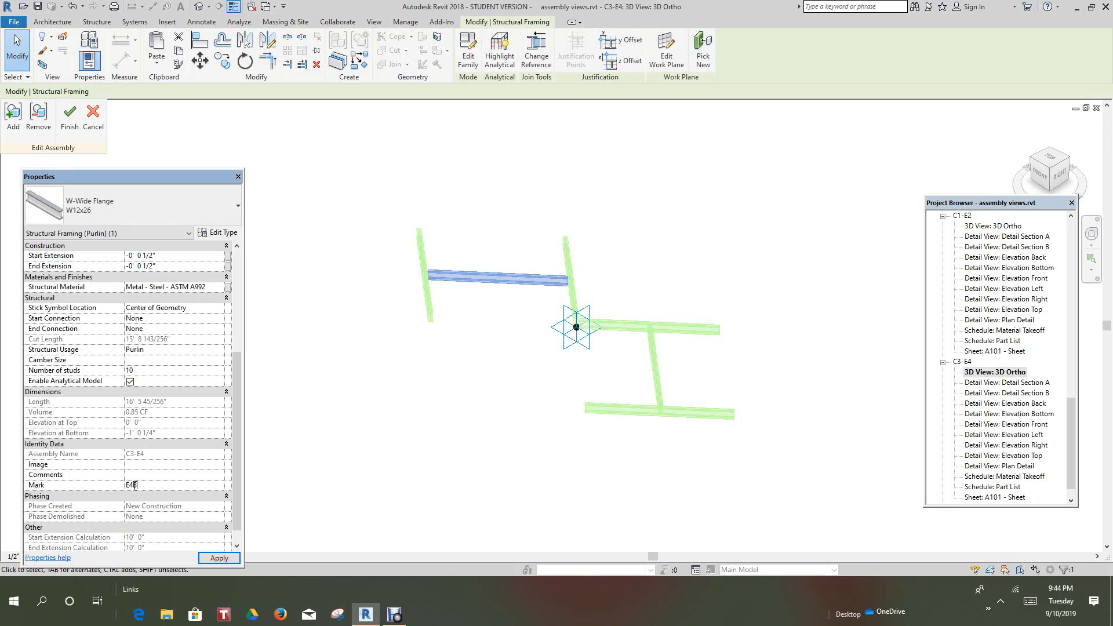
{"action": "left_click", "coordinate": [134, 486]}
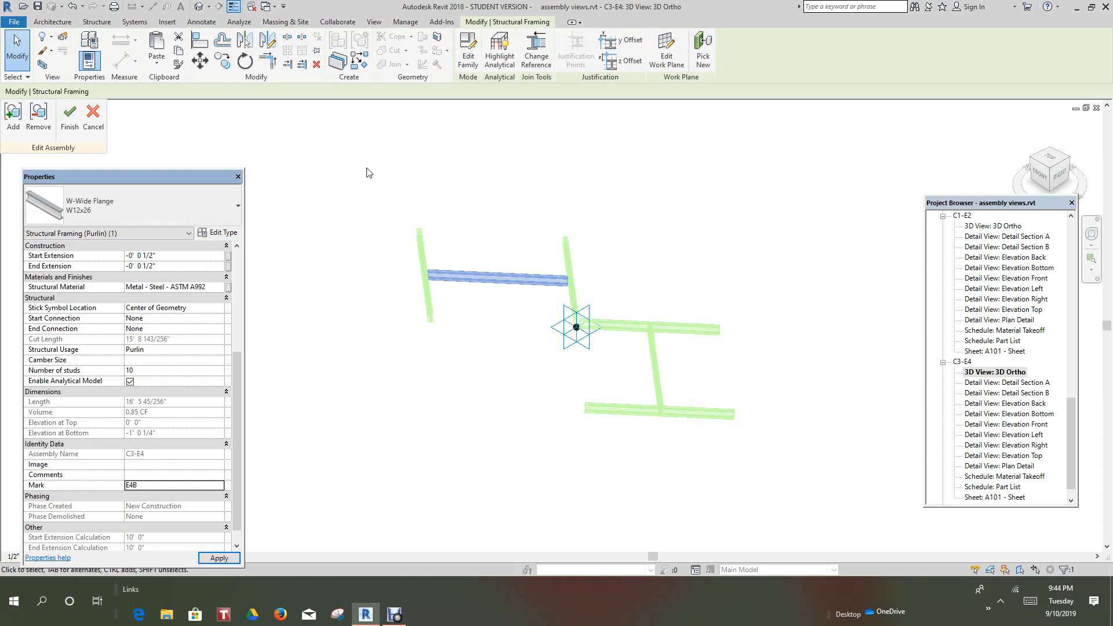
Step: Give the W12x26 joist running from the purlin's end to the assembly origin 10 studs and the mark E4C
{"action": "left_click", "coordinate": [574, 260]}
{"action": "scroll", "coordinate": [137, 371], "scroll_direction": "down", "scroll_amount": 1}
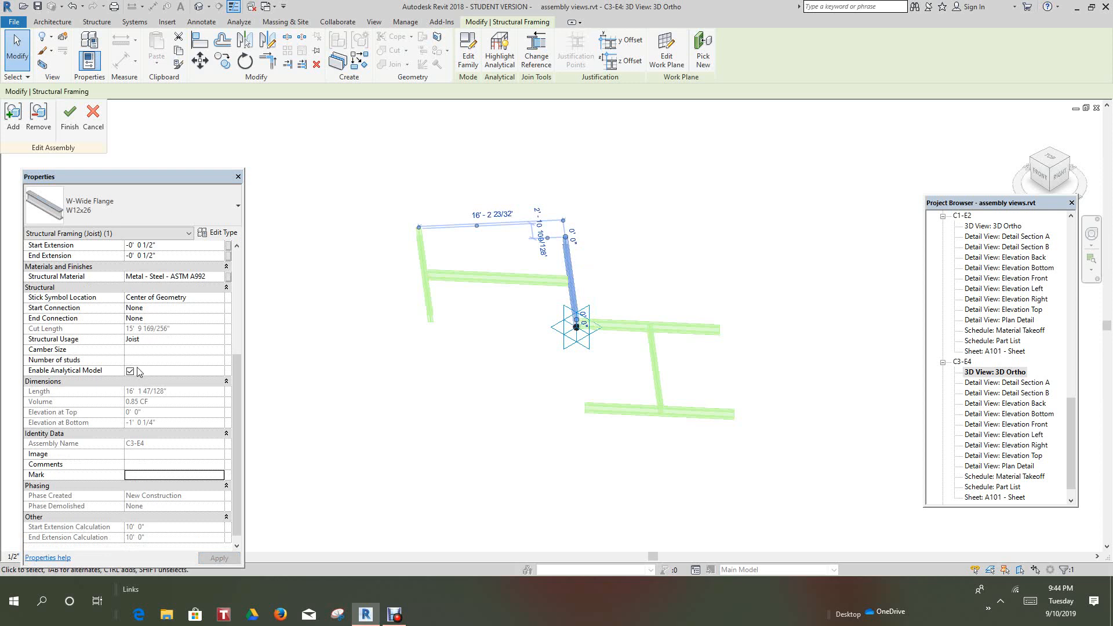
{"action": "left_click", "coordinate": [216, 360]}
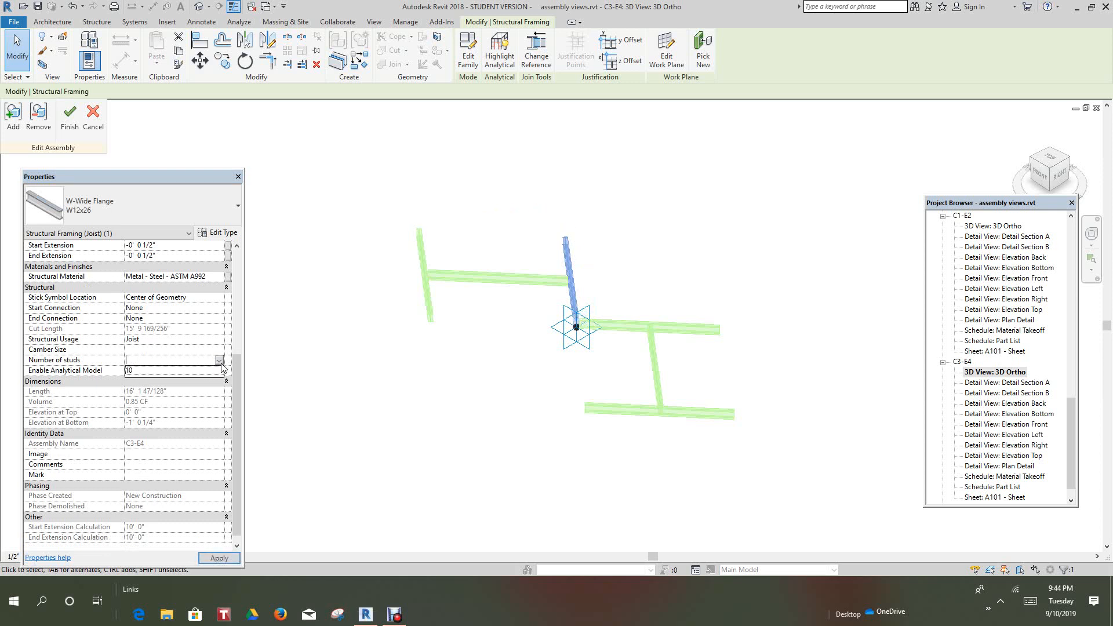
{"action": "left_click", "coordinate": [162, 371]}
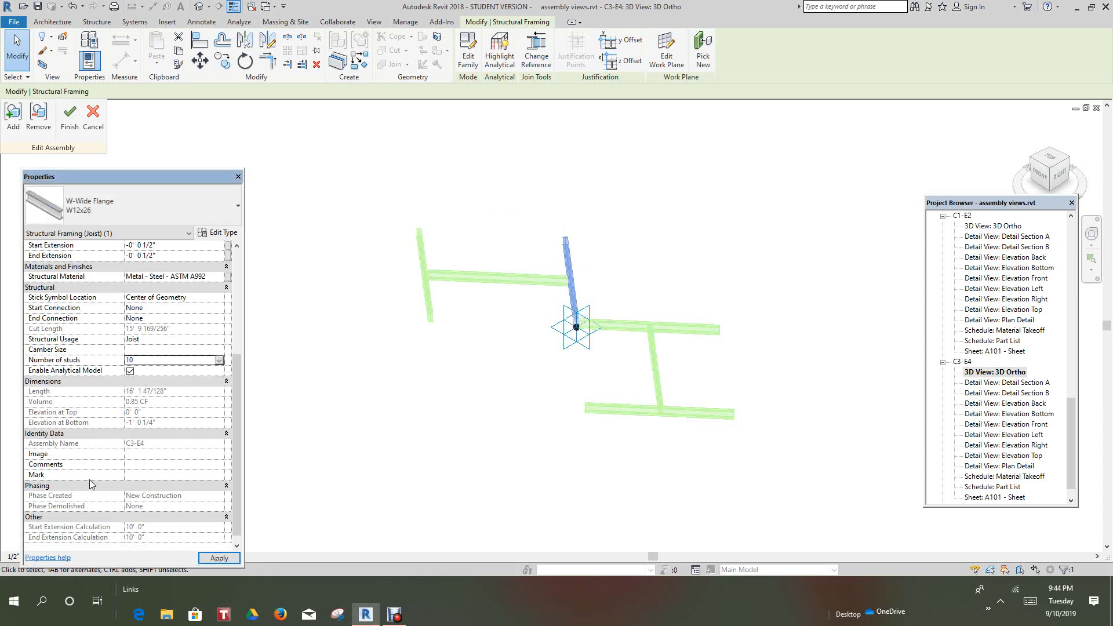
{"action": "left_click", "coordinate": [135, 475]}
{"action": "left_click", "coordinate": [527, 461]}
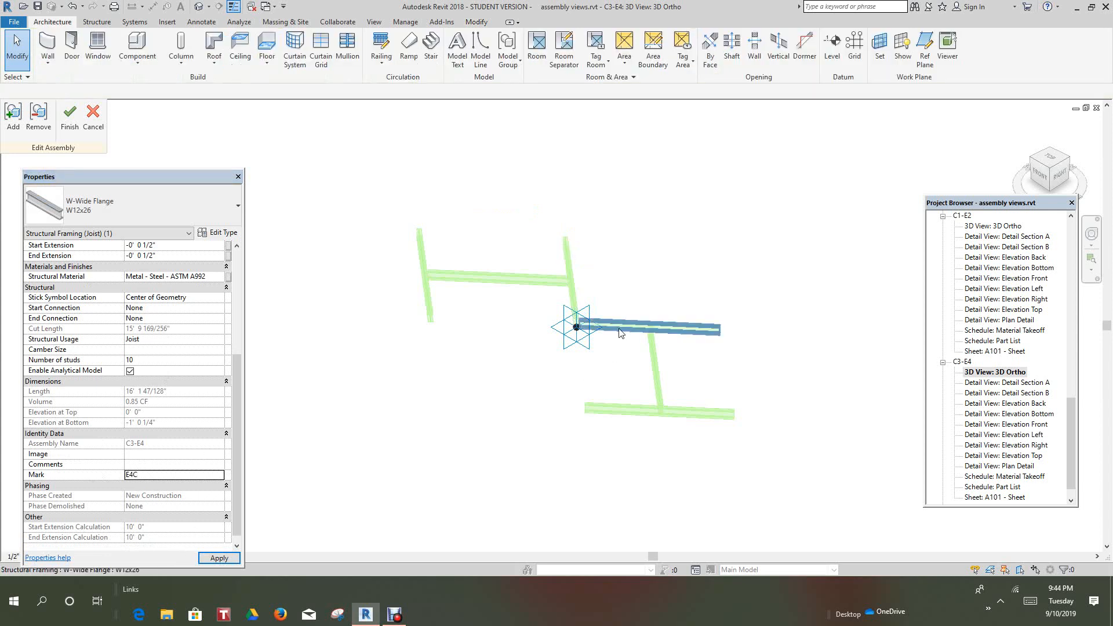
Step: Set the number of studs to 10 and the mark to E4D for the W12x26 joist starting at the assembly origin and supporting the lower purlin
{"action": "left_click", "coordinate": [619, 335]}
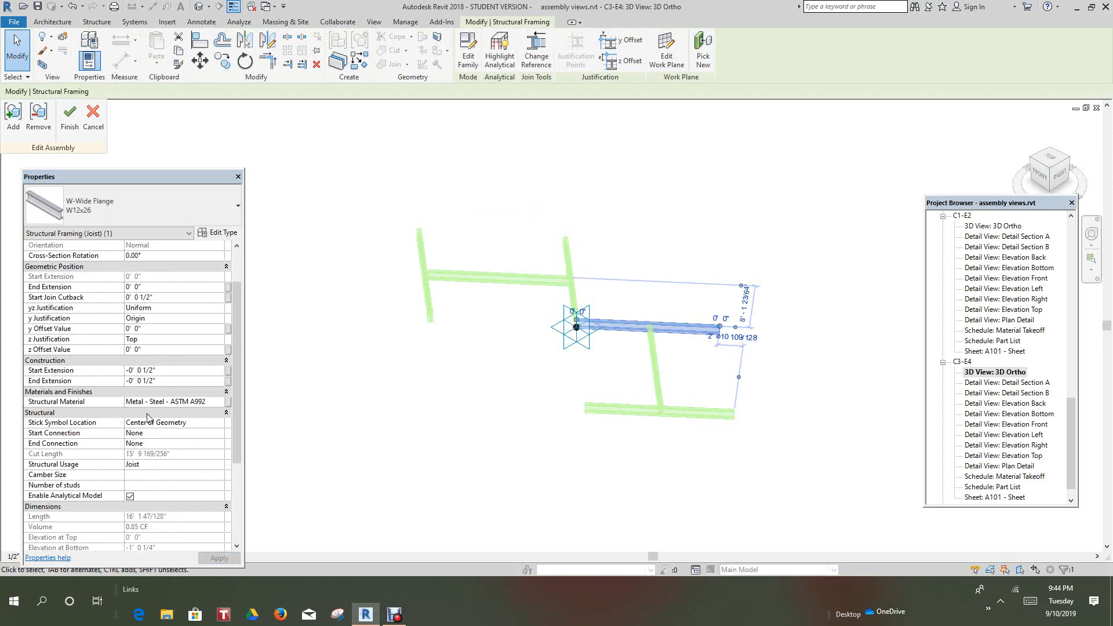
{"action": "scroll", "coordinate": [168, 400], "scroll_direction": "down", "scroll_amount": 2}
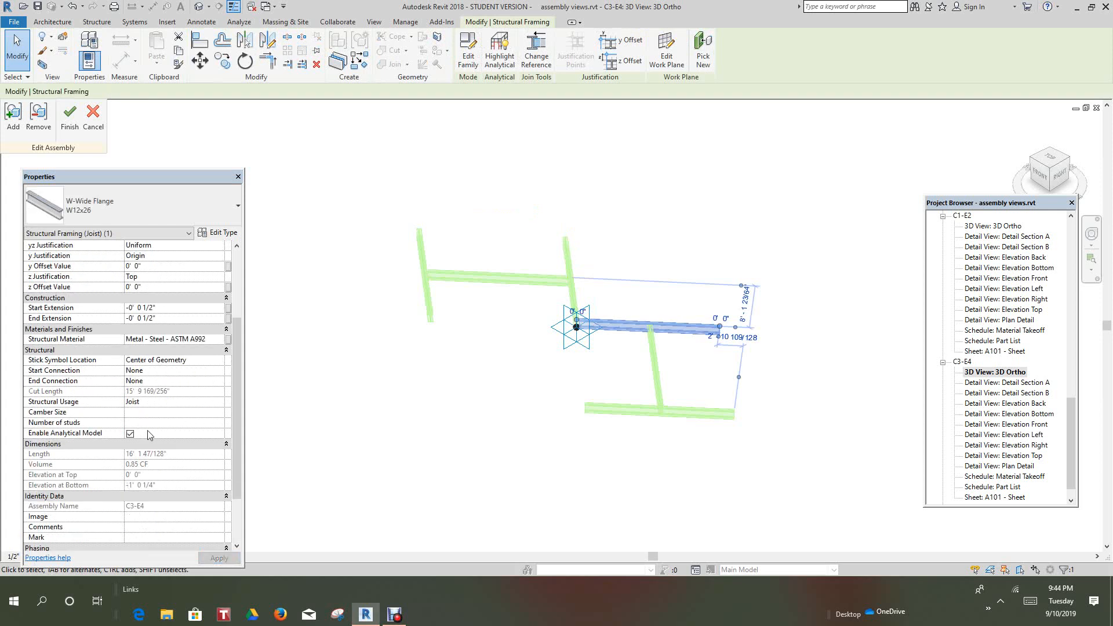
{"action": "left_click", "coordinate": [133, 424]}
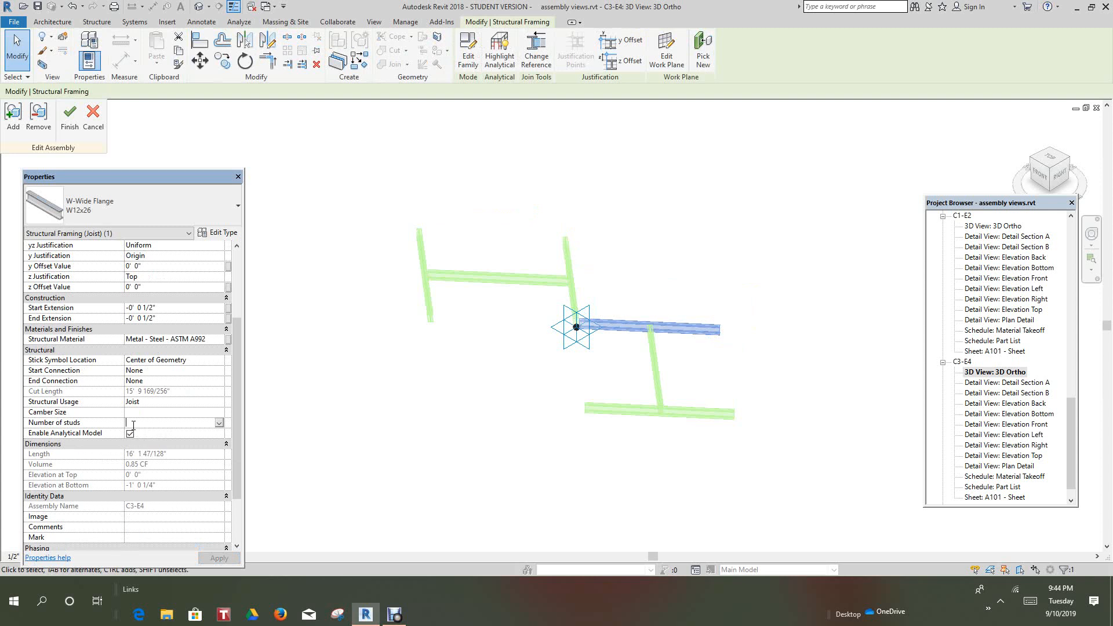
{"action": "left_click", "coordinate": [220, 424]}
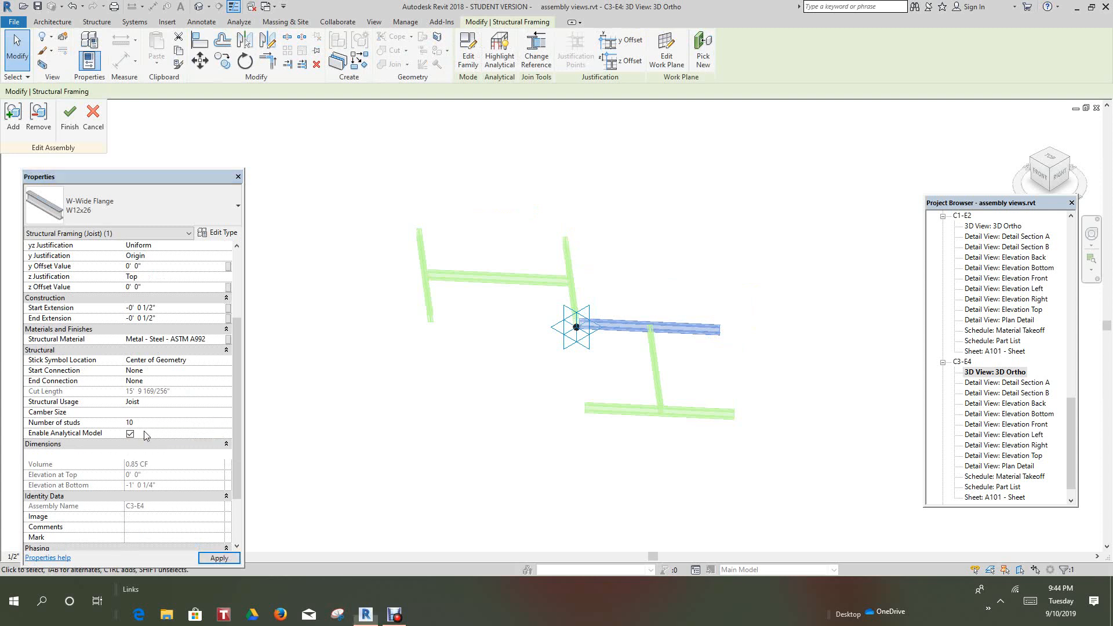
{"action": "scroll", "coordinate": [129, 519], "scroll_direction": "down", "scroll_amount": 1}
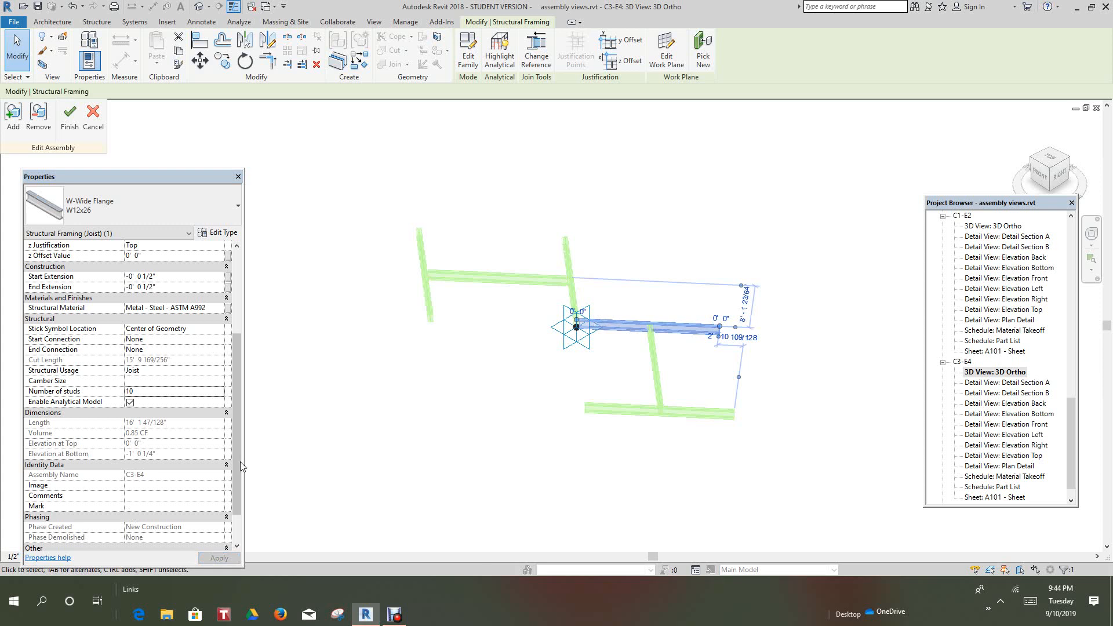
{"action": "scroll", "coordinate": [239, 471], "scroll_direction": "down", "scroll_amount": 1}
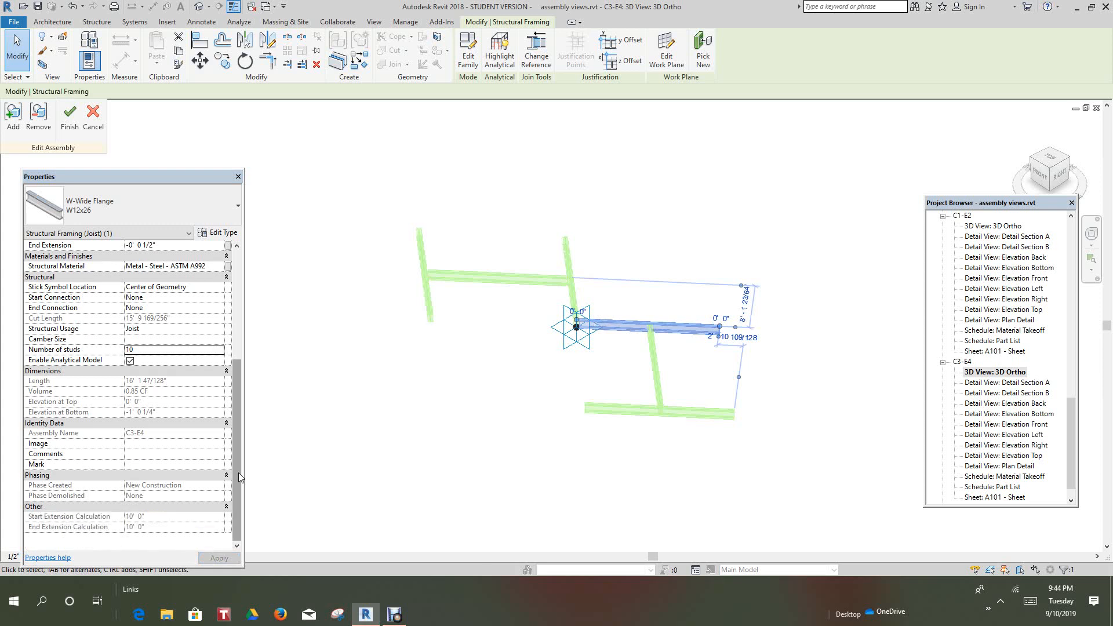
{"action": "left_click", "coordinate": [130, 463]}
{"action": "type", "text": "E4D"}
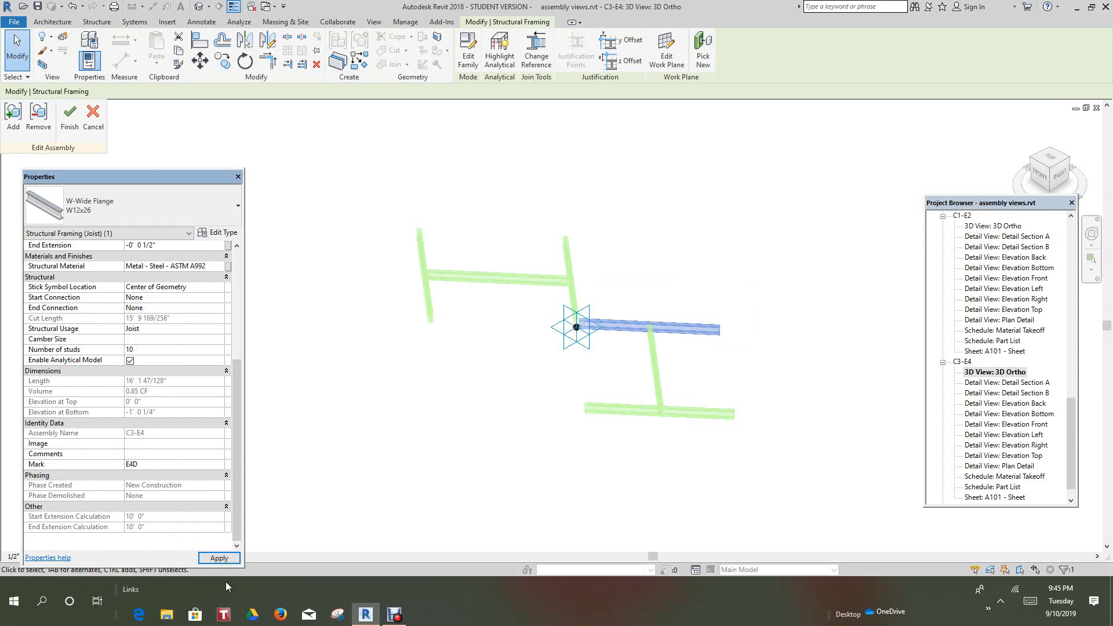
{"action": "left_click", "coordinate": [526, 455]}
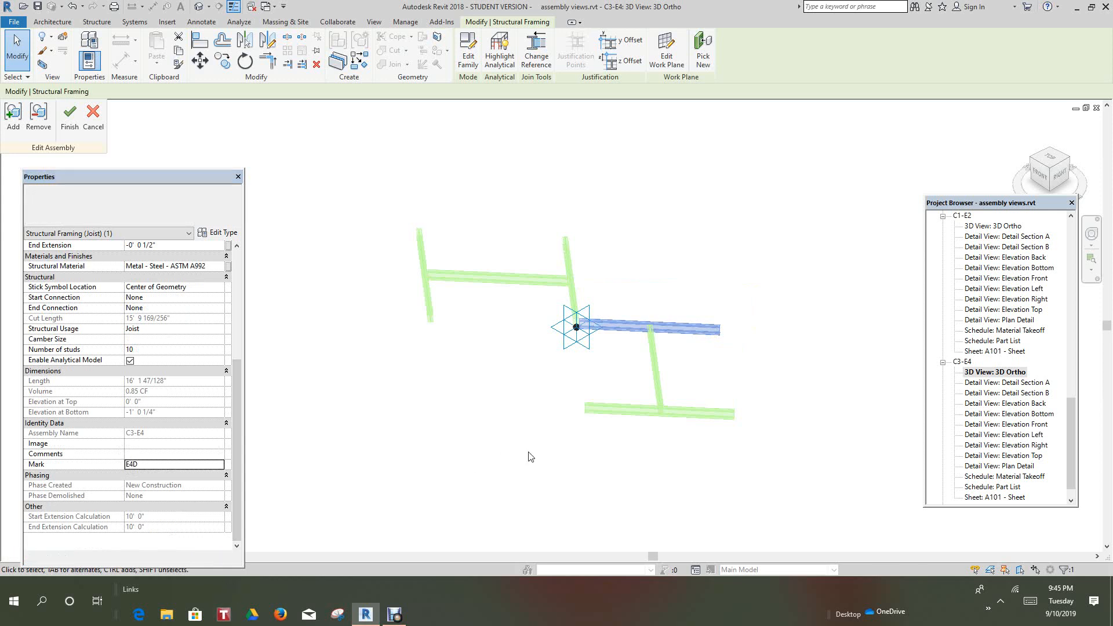
Step: Give the W12x26 purlin connecting the two lower joists 10 studs and the mark E4E
{"action": "left_click", "coordinate": [662, 382]}
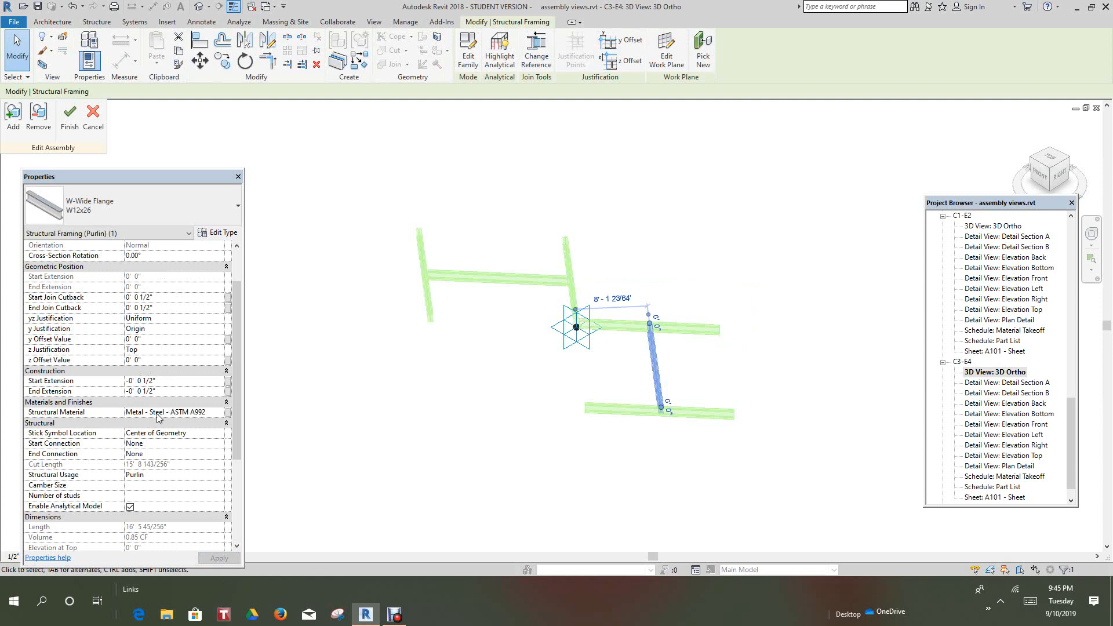
{"action": "left_click", "coordinate": [140, 496]}
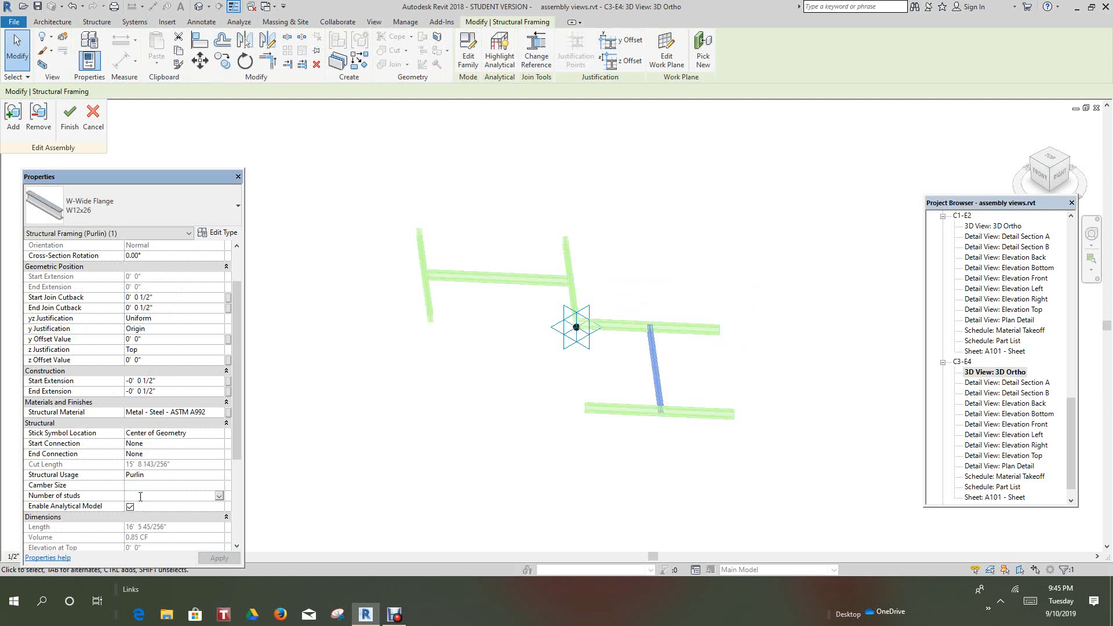
{"action": "type", "text": "10"}
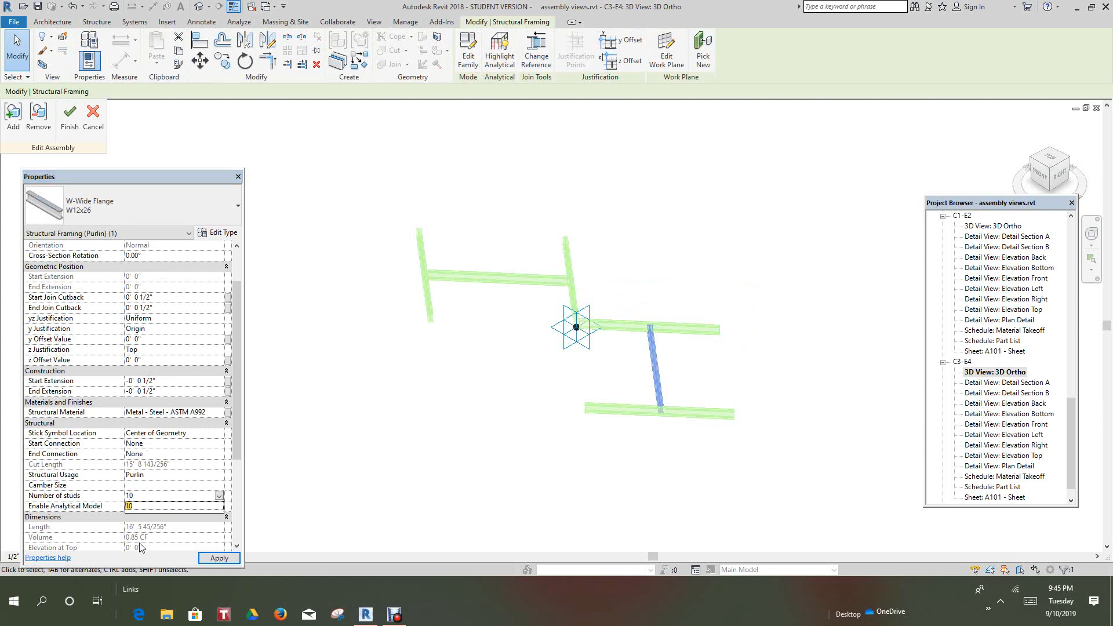
{"action": "scroll", "coordinate": [171, 492], "scroll_direction": "down", "scroll_amount": 5}
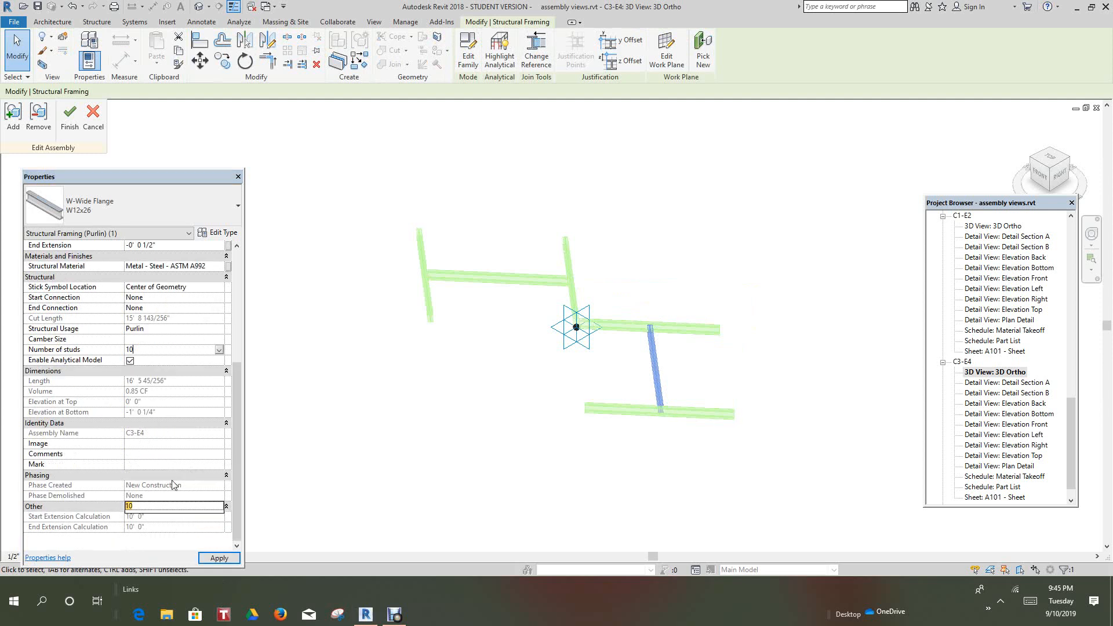
{"action": "left_click", "coordinate": [134, 458]}
{"action": "left_click", "coordinate": [133, 453]}
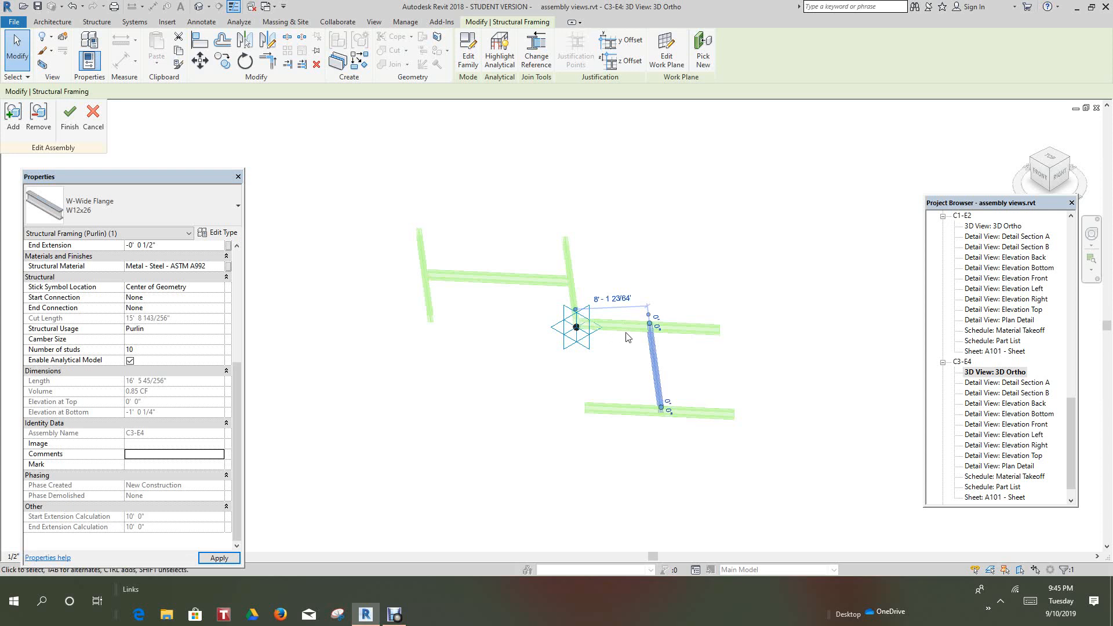
{"action": "left_click", "coordinate": [138, 454]}
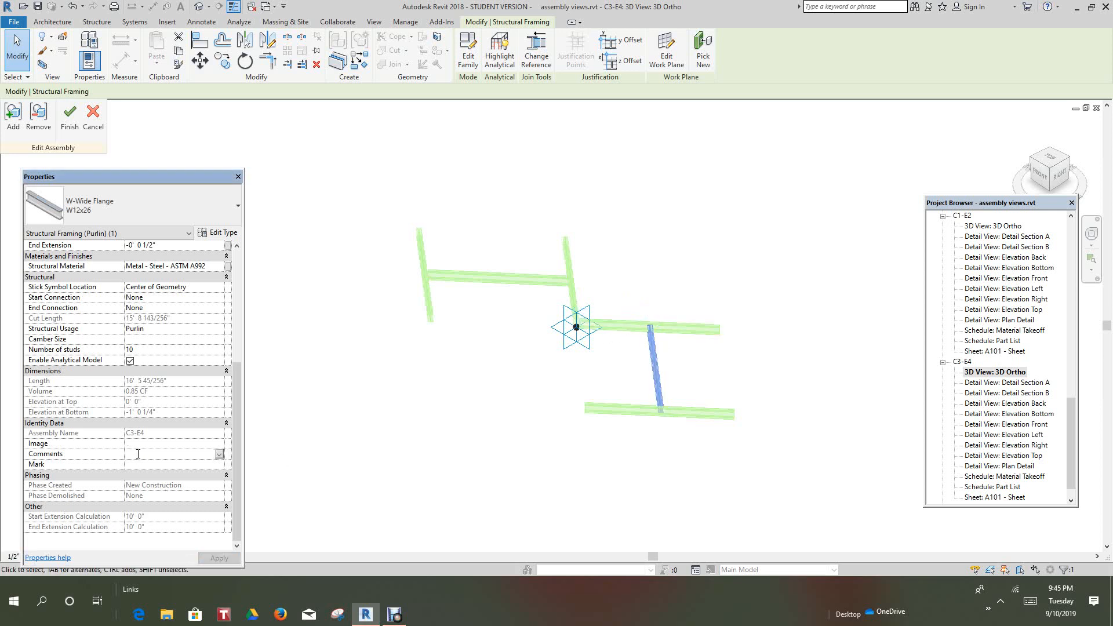
{"action": "left_click", "coordinate": [219, 457]}
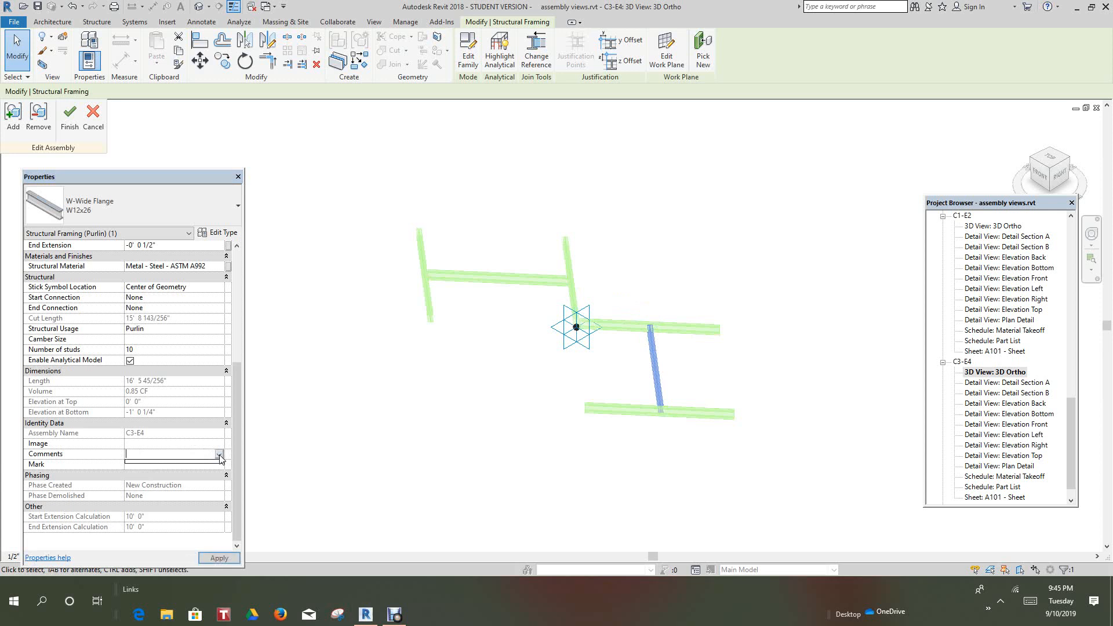
{"action": "left_click", "coordinate": [132, 466]}
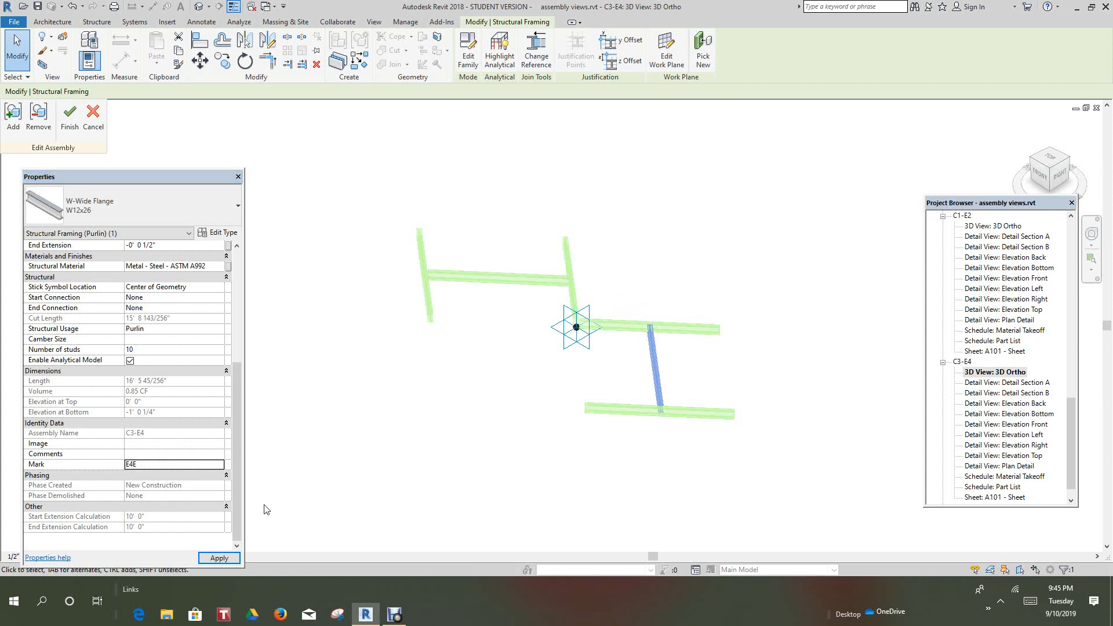
Step: Assign 10 studs and the mark E4F to the assembly's lowest W12x26 joist, and finish editing the assembly
{"action": "left_click", "coordinate": [593, 414]}
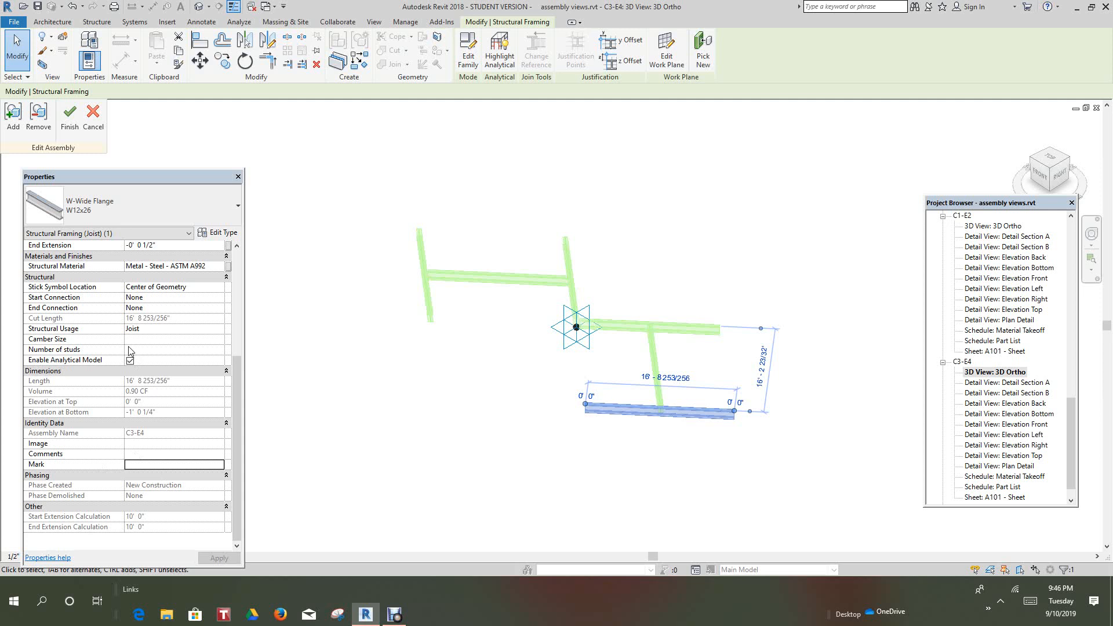
{"action": "left_click", "coordinate": [129, 350]}
{"action": "type", "text": "10"}
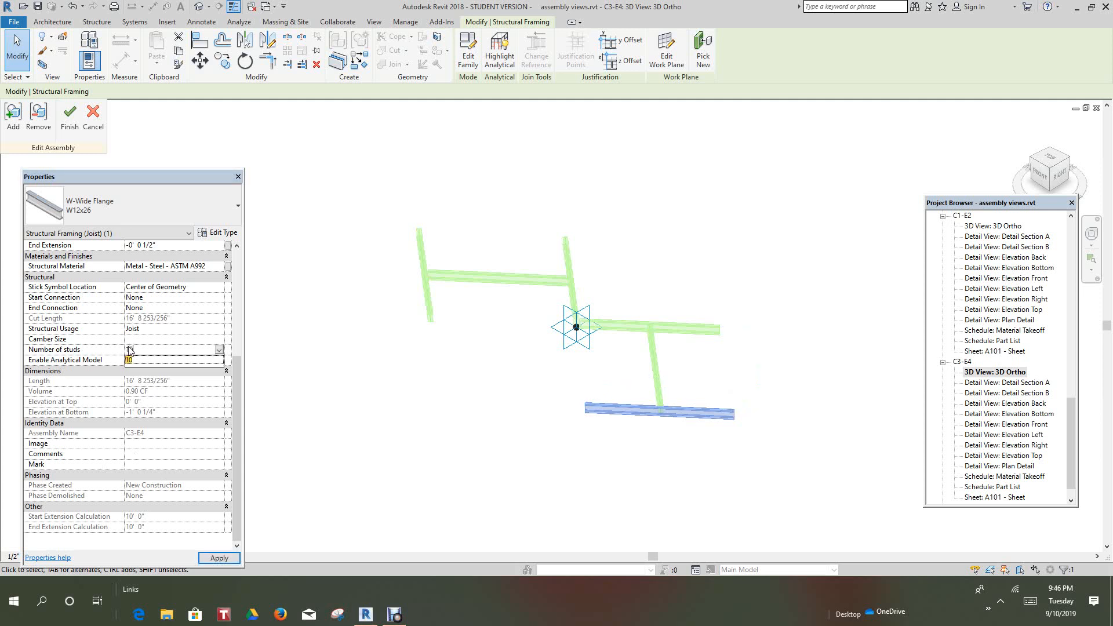
{"action": "left_click", "coordinate": [137, 465]}
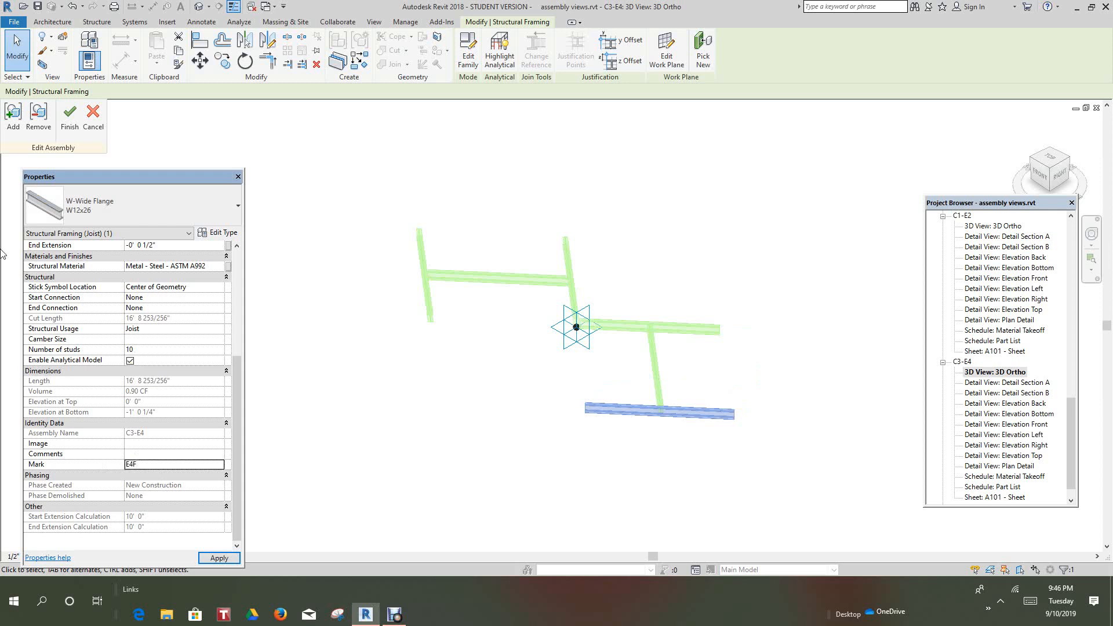
{"action": "left_click", "coordinate": [70, 114]}
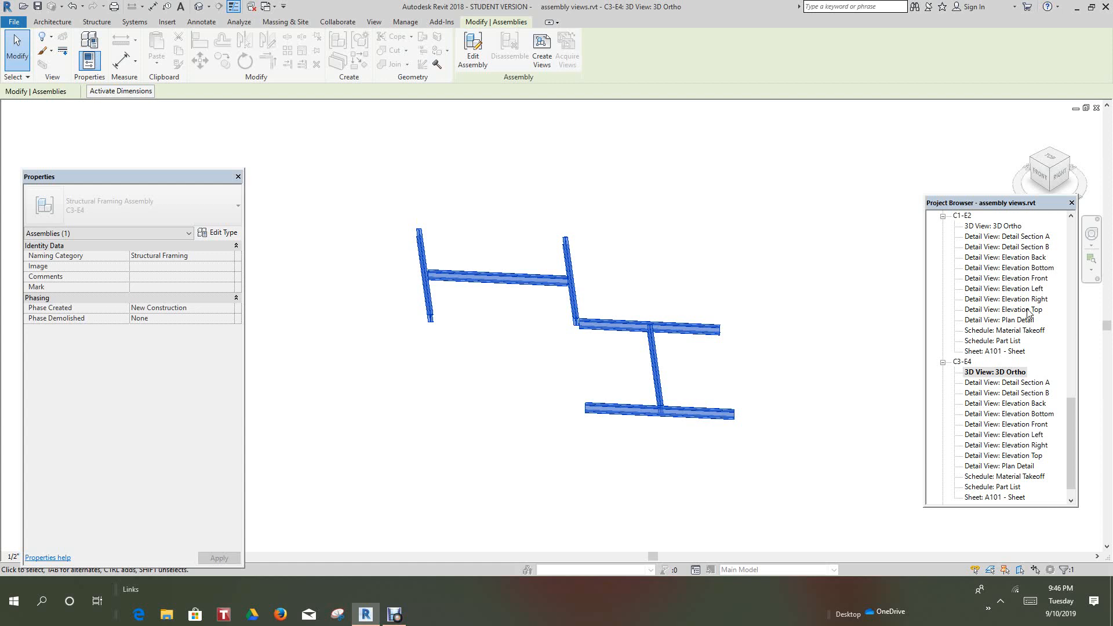
Step: Create a new project sheet with the C 17 x 22 Horizontal titleblock
{"action": "scroll", "coordinate": [1018, 310], "scroll_direction": "up", "scroll_amount": 3}
{"action": "scroll", "coordinate": [1018, 303], "scroll_direction": "up", "scroll_amount": 6}
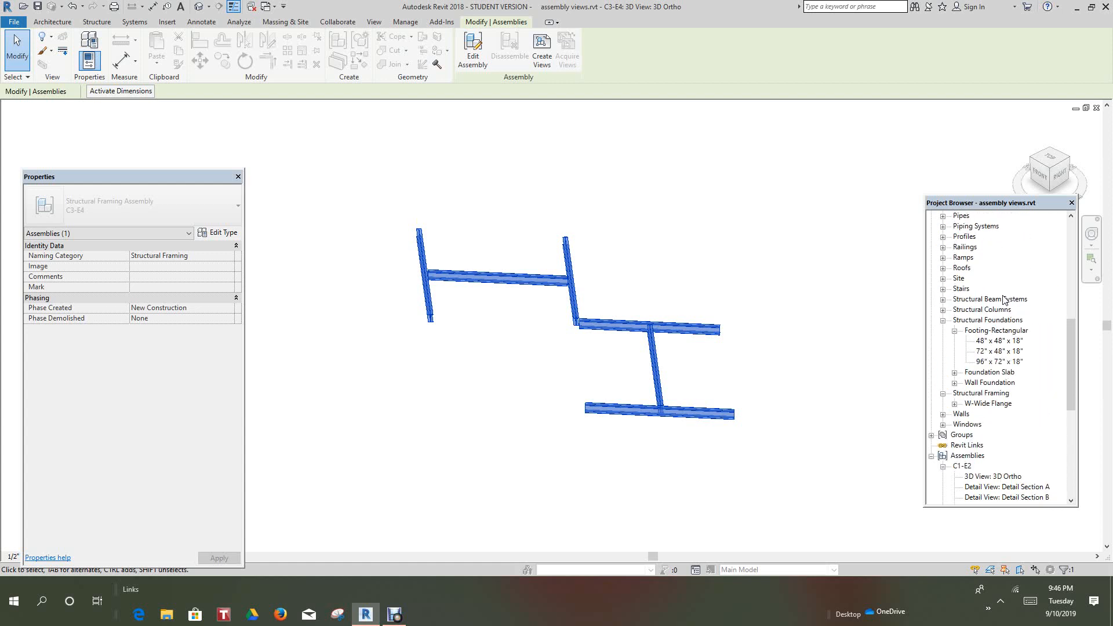
{"action": "scroll", "coordinate": [961, 289], "scroll_direction": "up", "scroll_amount": 8}
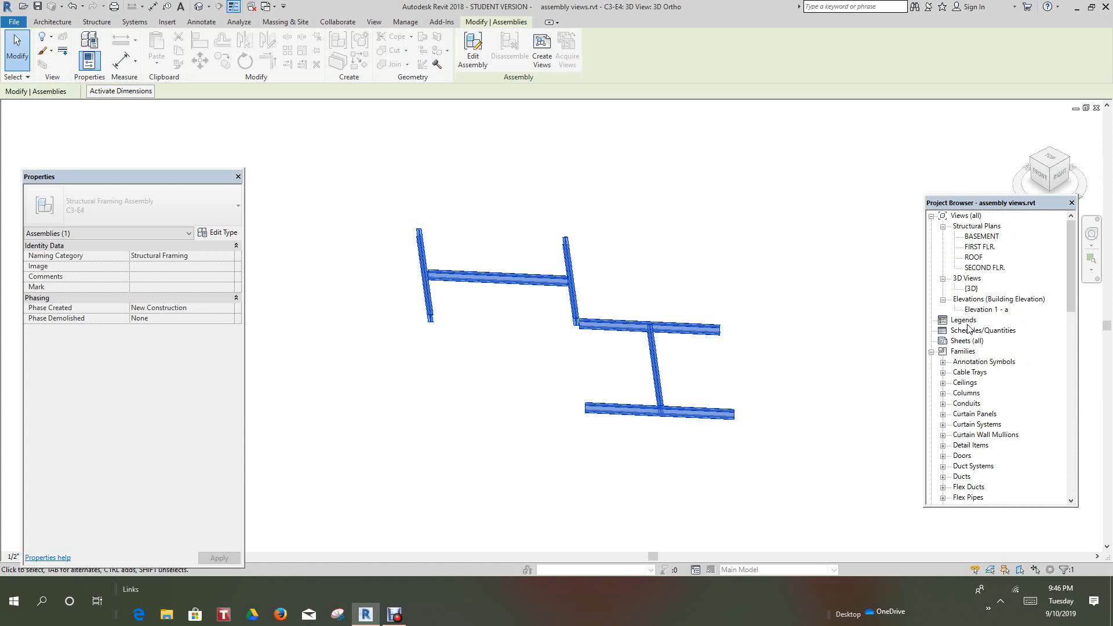
{"action": "left_click", "coordinate": [959, 342]}
{"action": "right_click", "coordinate": [961, 342]}
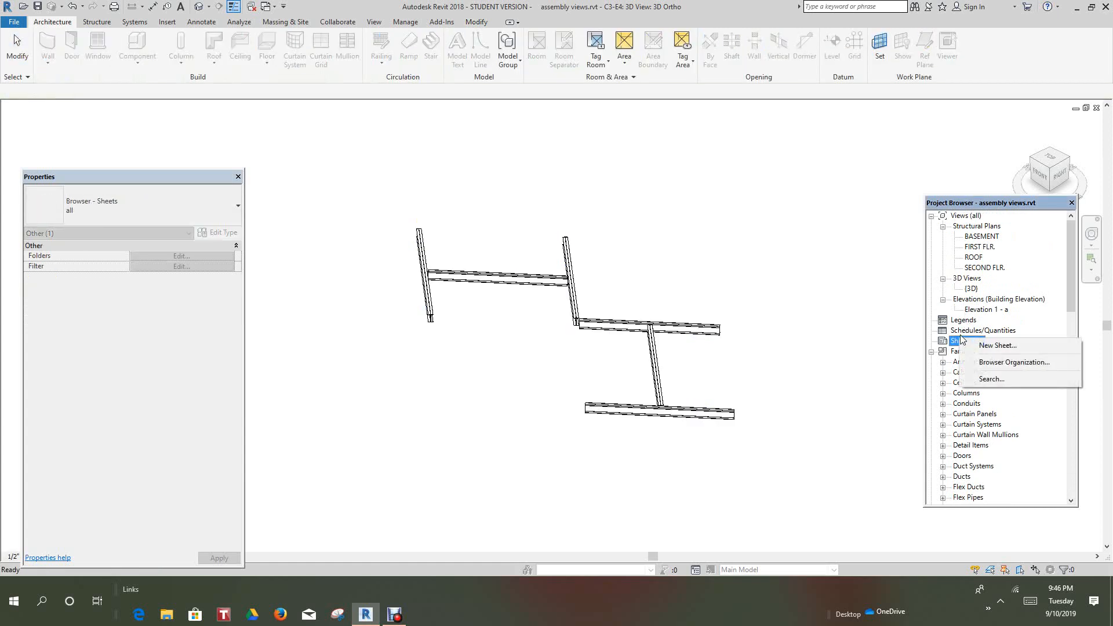
{"action": "left_click", "coordinate": [997, 347]}
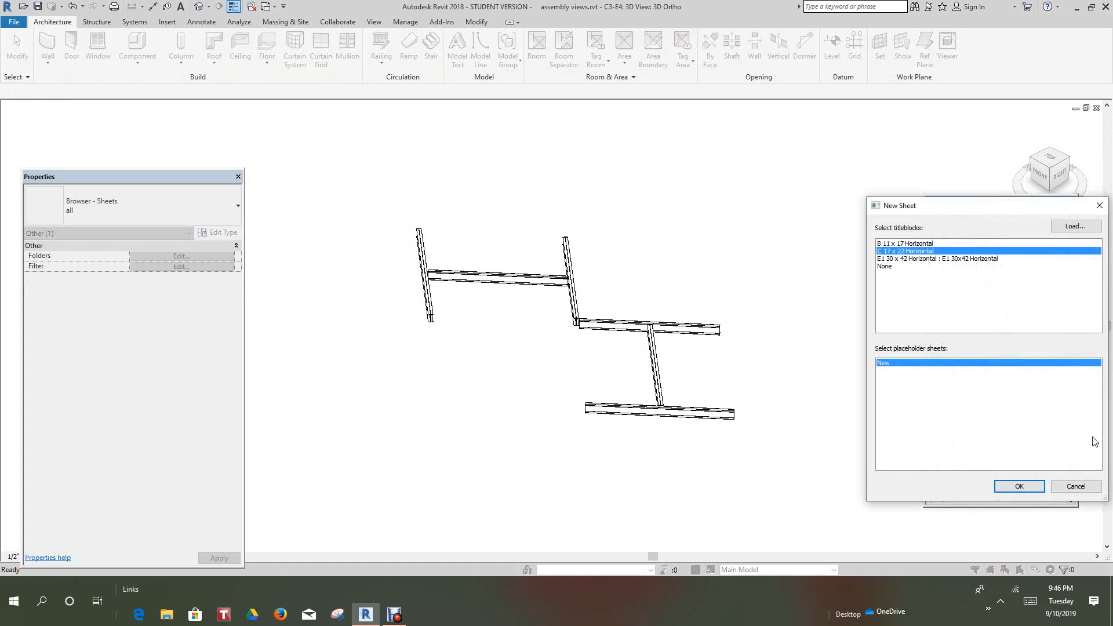
{"action": "left_click", "coordinate": [1023, 490]}
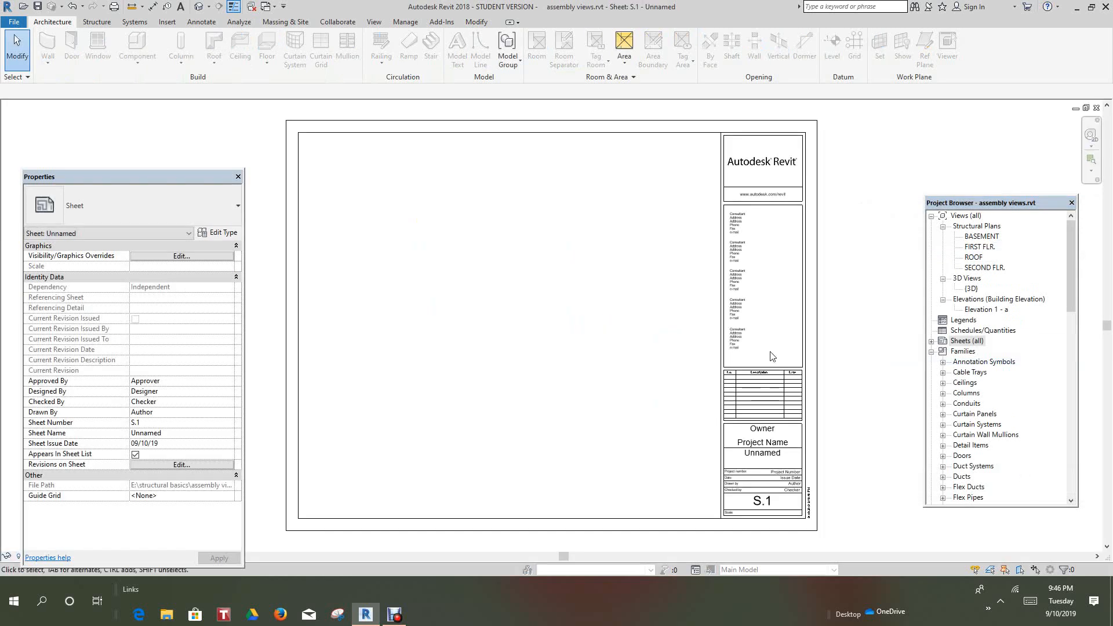
Step: Place the C3-E4 assembly's 3D Ortho view on the new sheet, just above the sheet border near its upper-right corner
{"action": "scroll", "coordinate": [643, 348], "scroll_direction": "down", "scroll_amount": 2}
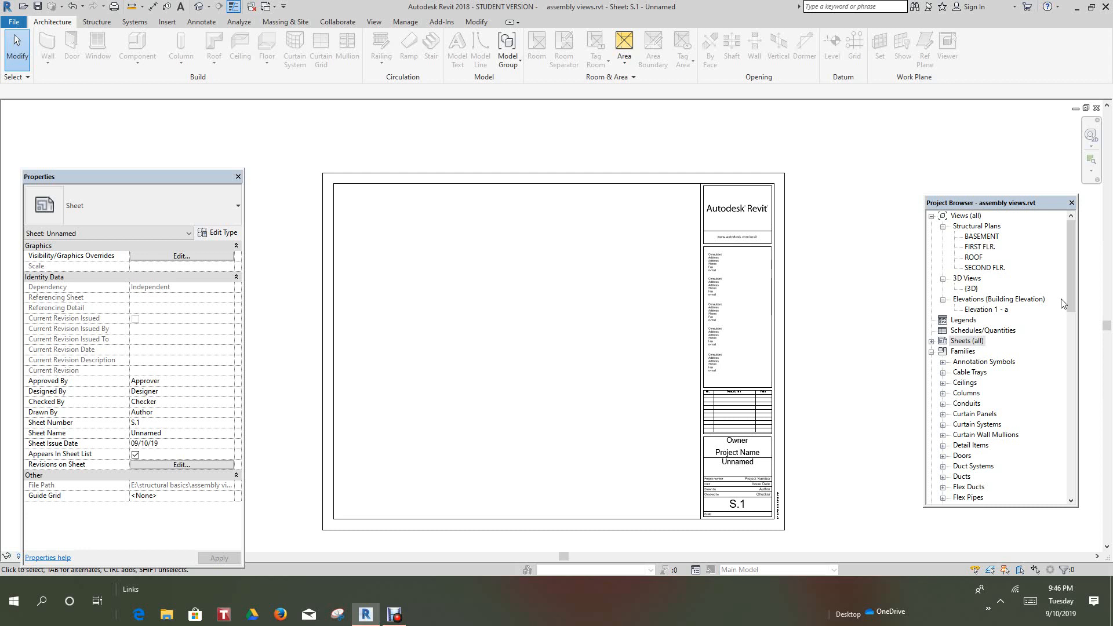
{"action": "scroll", "coordinate": [1066, 293], "scroll_direction": "down", "scroll_amount": 5}
{"action": "scroll", "coordinate": [1076, 376], "scroll_direction": "down", "scroll_amount": 2}
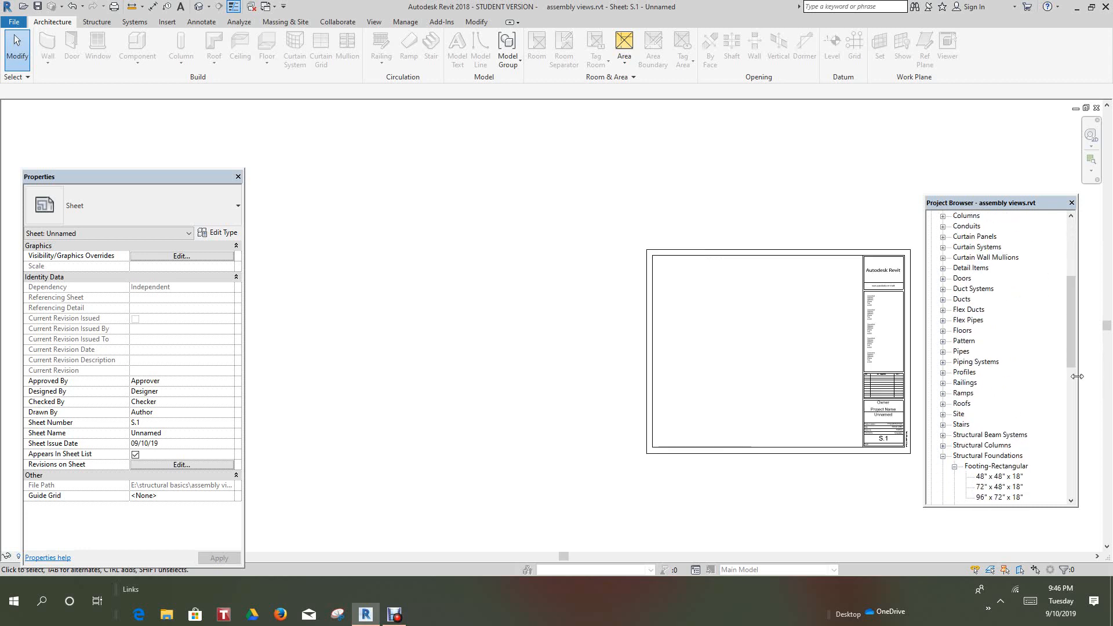
{"action": "scroll", "coordinate": [933, 463], "scroll_direction": "down", "scroll_amount": 2}
{"action": "scroll", "coordinate": [930, 473], "scroll_direction": "down", "scroll_amount": 2}
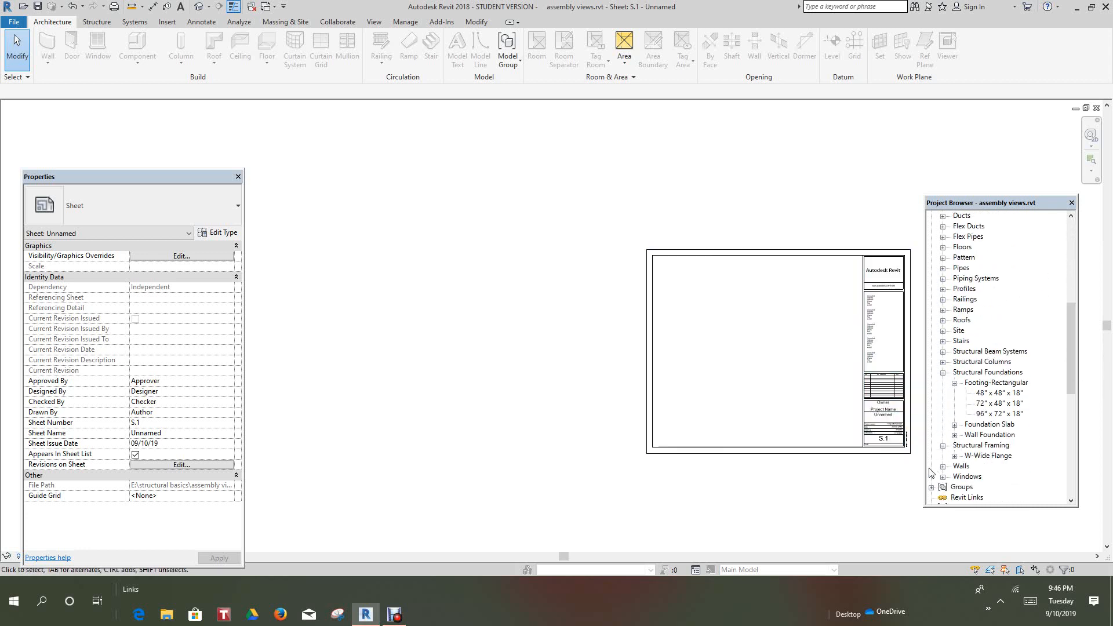
{"action": "scroll", "coordinate": [1065, 429], "scroll_direction": "down", "scroll_amount": 1}
{"action": "middle_click_drag", "start_coordinate": [556, 473], "coordinate": [472, 445]}
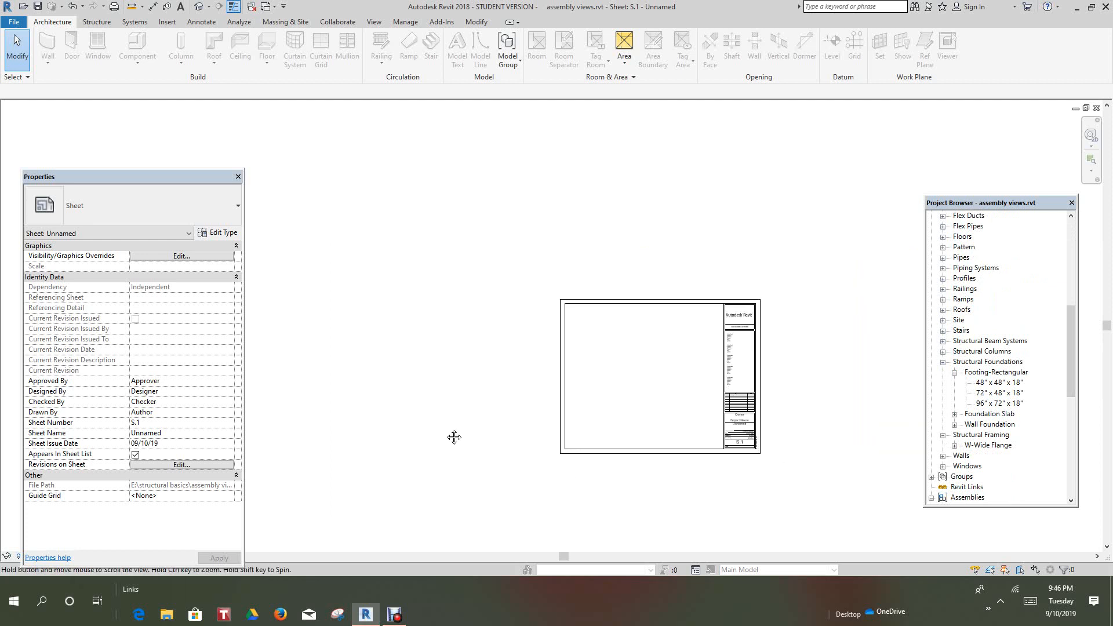
{"action": "scroll", "coordinate": [458, 440], "scroll_direction": "up", "scroll_amount": 2}
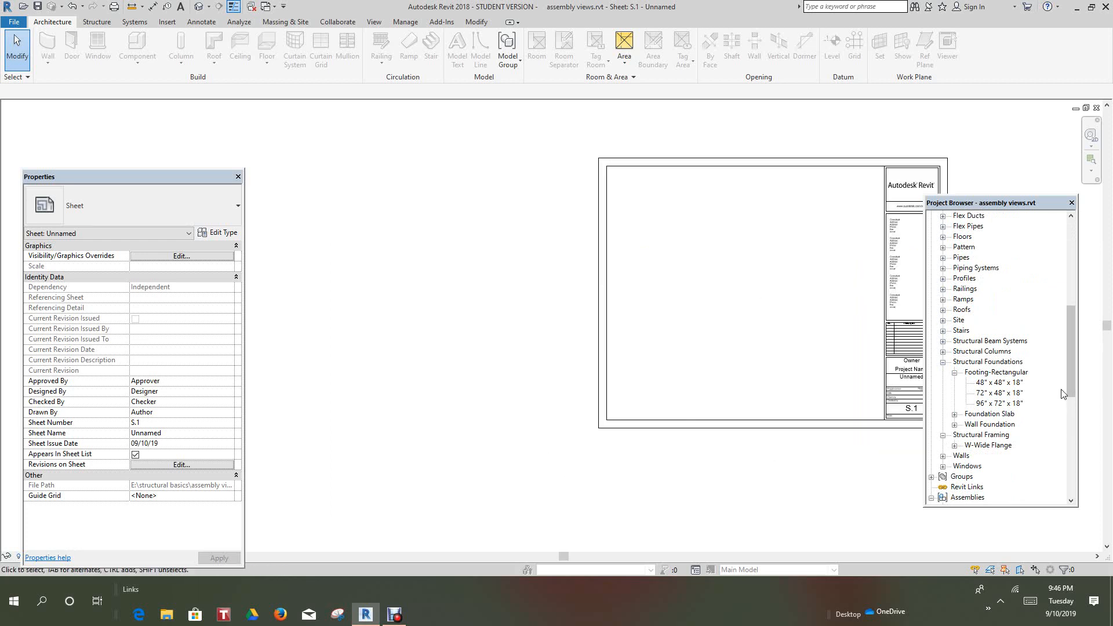
{"action": "left_click_drag", "start_coordinate": [1069, 381], "coordinate": [1096, 494]}
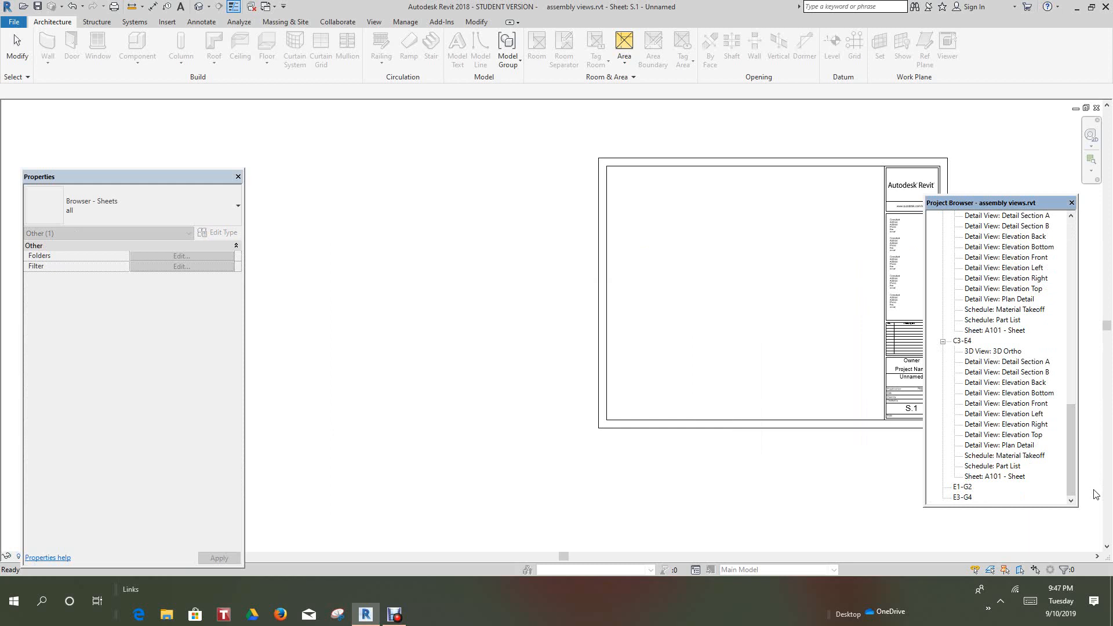
{"action": "left_click", "coordinate": [1000, 352]}
{"action": "left_click_drag", "start_coordinate": [984, 365], "coordinate": [832, 396]}
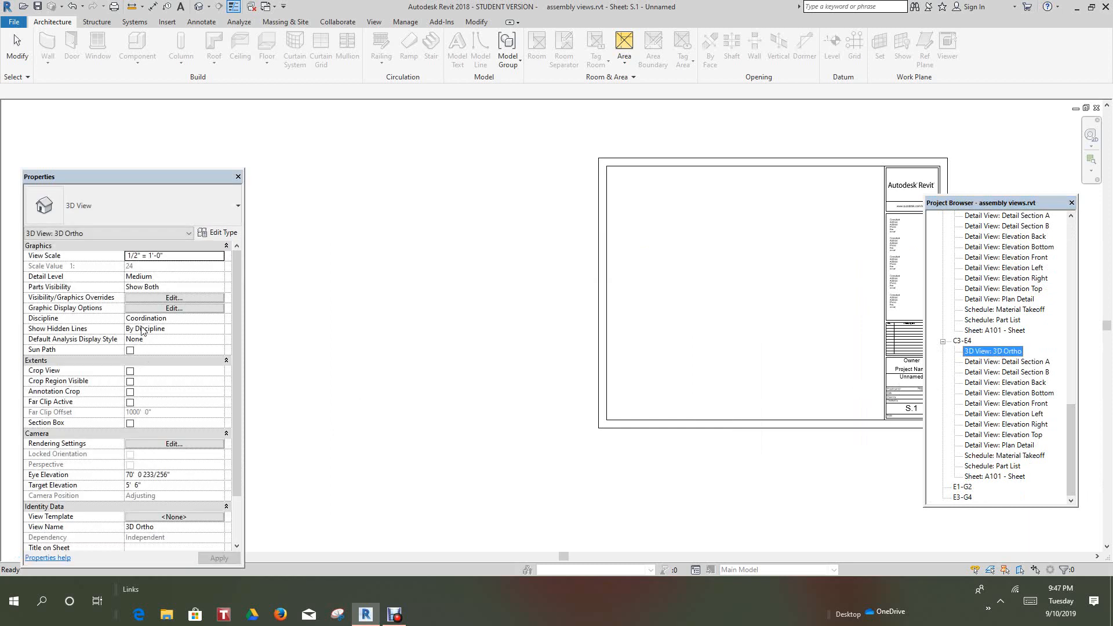
{"action": "scroll", "coordinate": [513, 382], "scroll_direction": "down", "scroll_amount": 4}
{"action": "middle_click", "coordinate": [512, 382]}
{"action": "middle_click", "coordinate": [512, 383]}
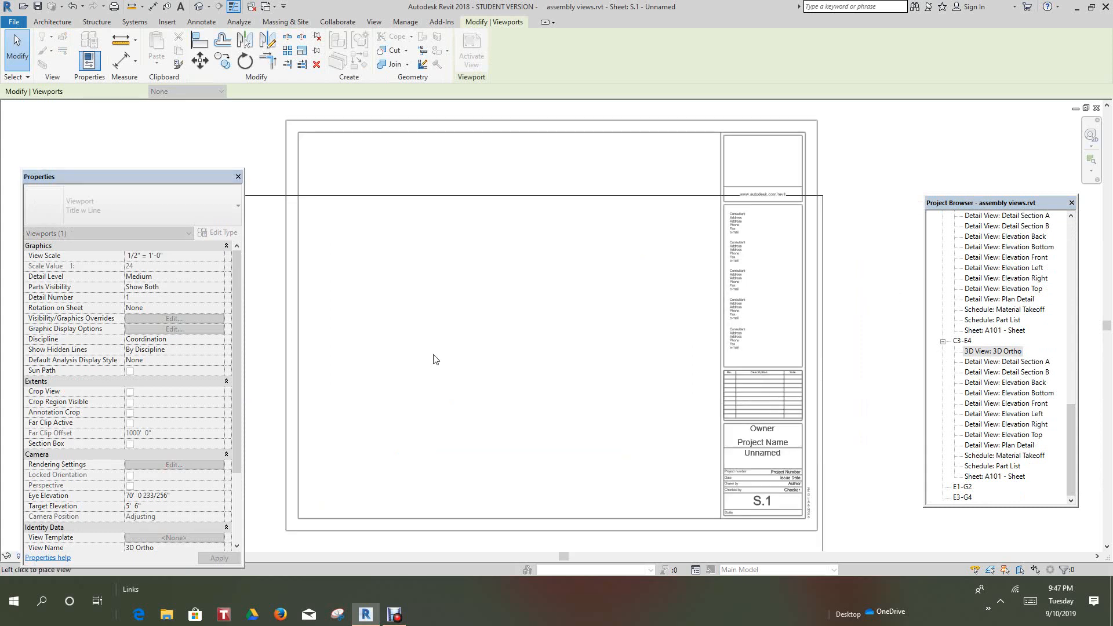
{"action": "scroll", "coordinate": [475, 356], "scroll_direction": "down", "scroll_amount": 3}
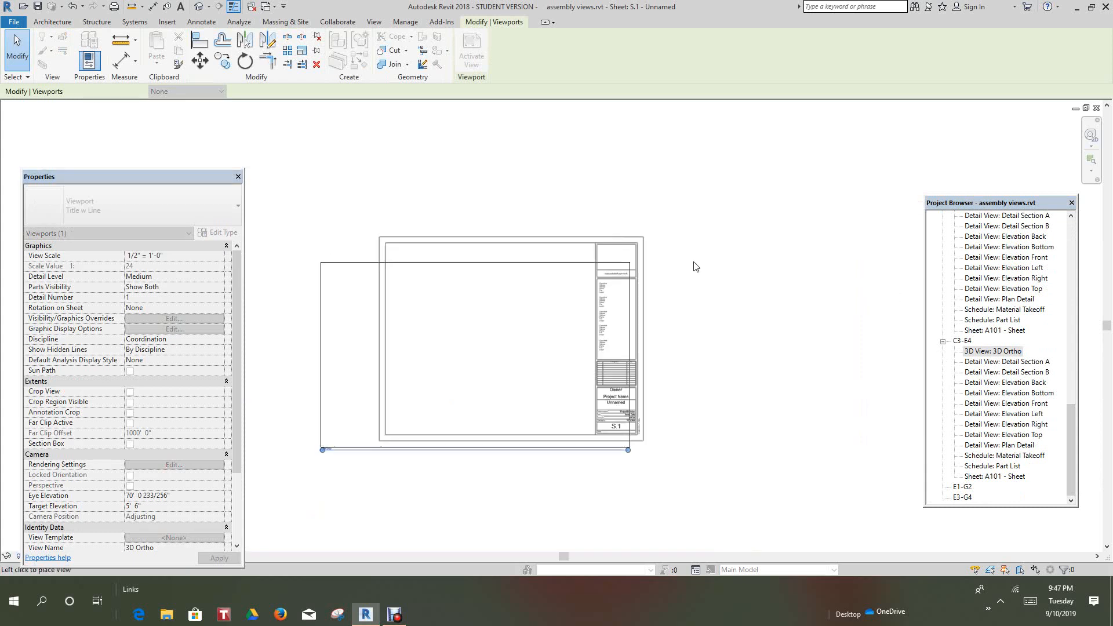
{"action": "left_click", "coordinate": [625, 242]}
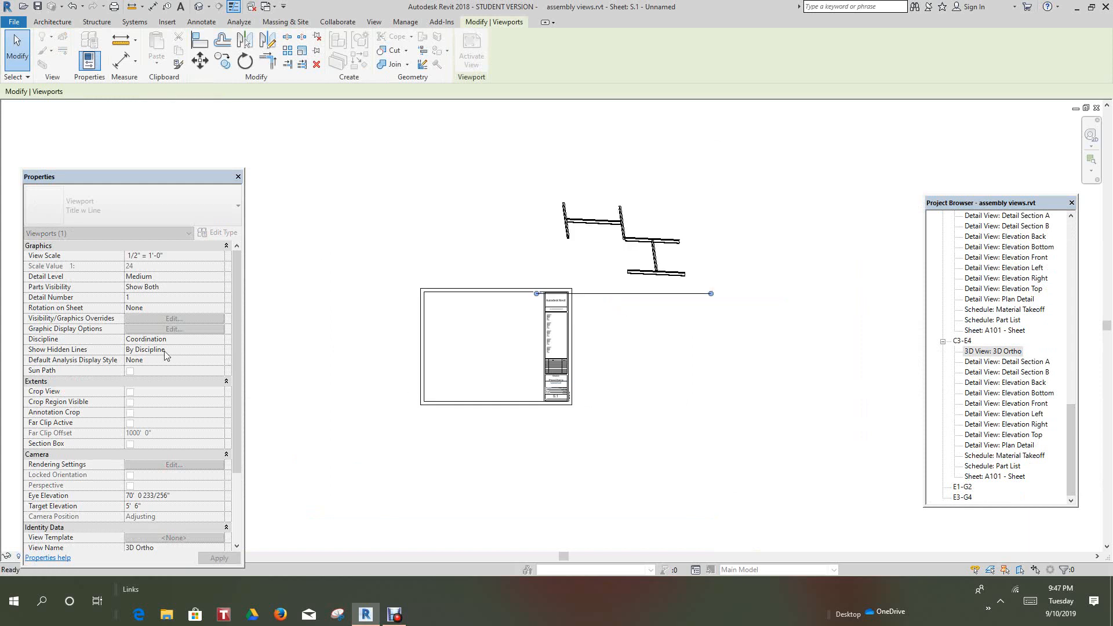
Step: Set the view scale of the 3D Ortho viewport on the sheet to 1/8" = 1'-0"
{"action": "left_click", "coordinate": [168, 255]}
{"action": "left_click", "coordinate": [219, 255]}
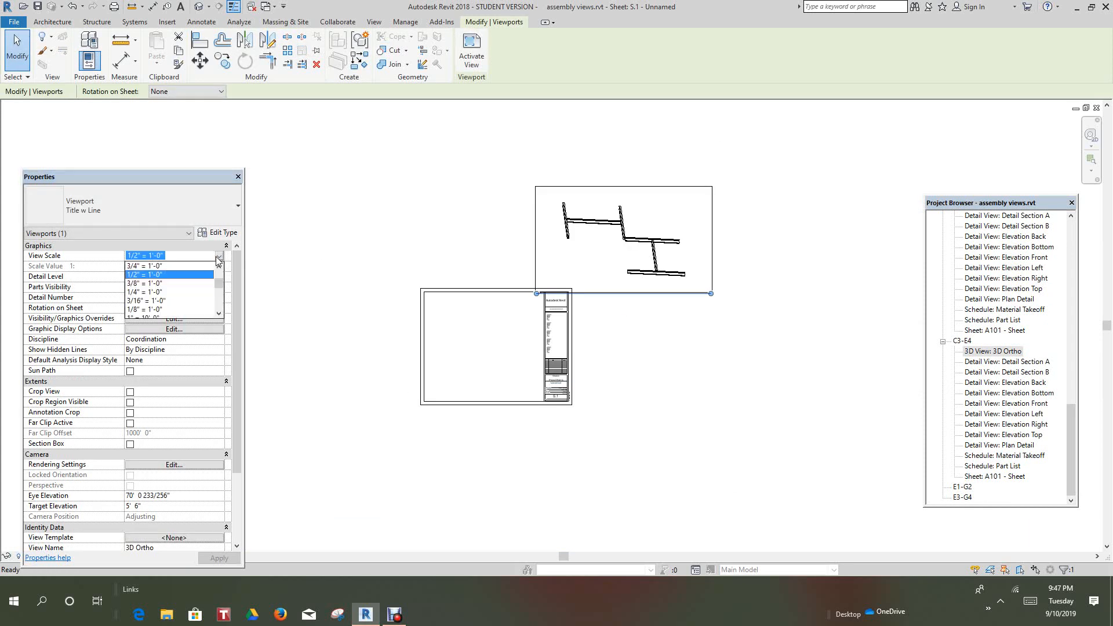
{"action": "left_click_drag", "start_coordinate": [221, 285], "coordinate": [222, 281]}
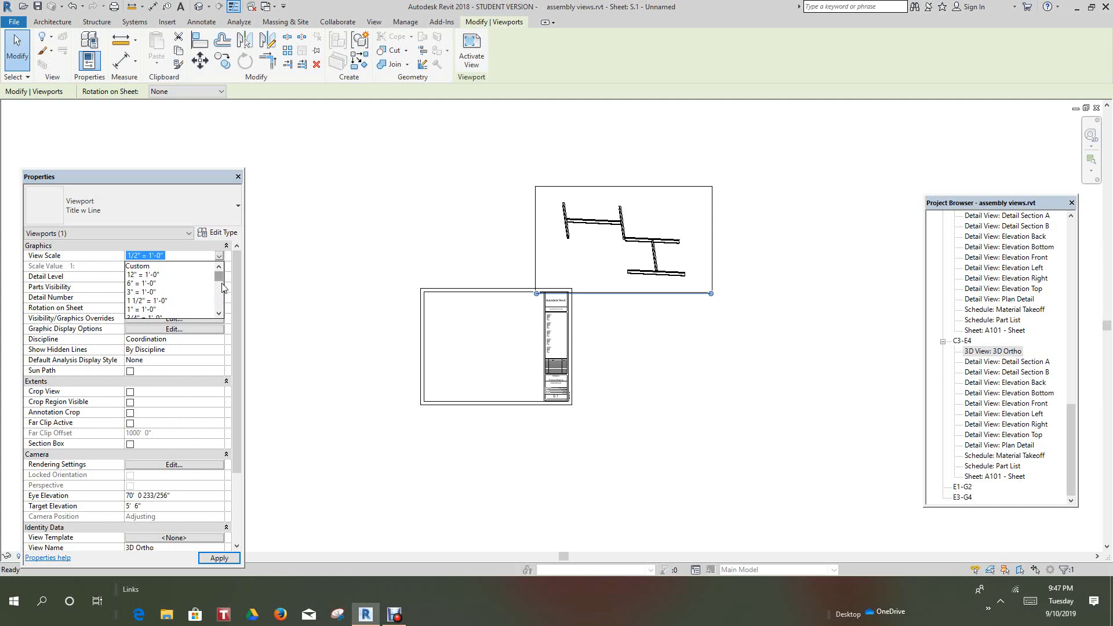
{"action": "scroll", "coordinate": [150, 306], "scroll_direction": "down", "scroll_amount": 3}
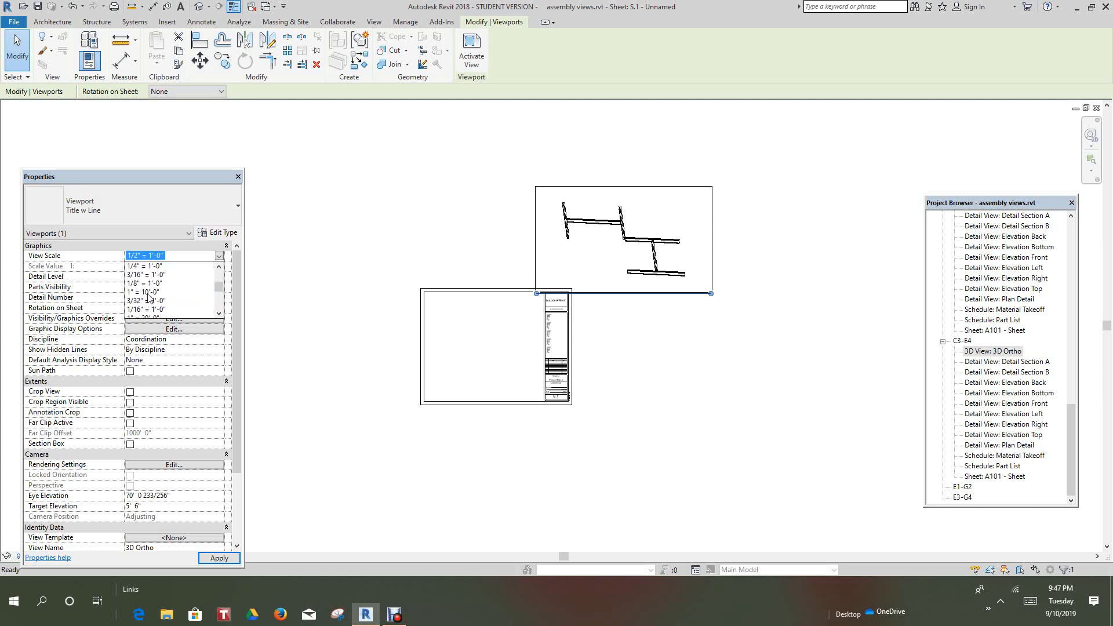
{"action": "left_click", "coordinate": [147, 286]}
{"action": "left_click", "coordinate": [356, 328]}
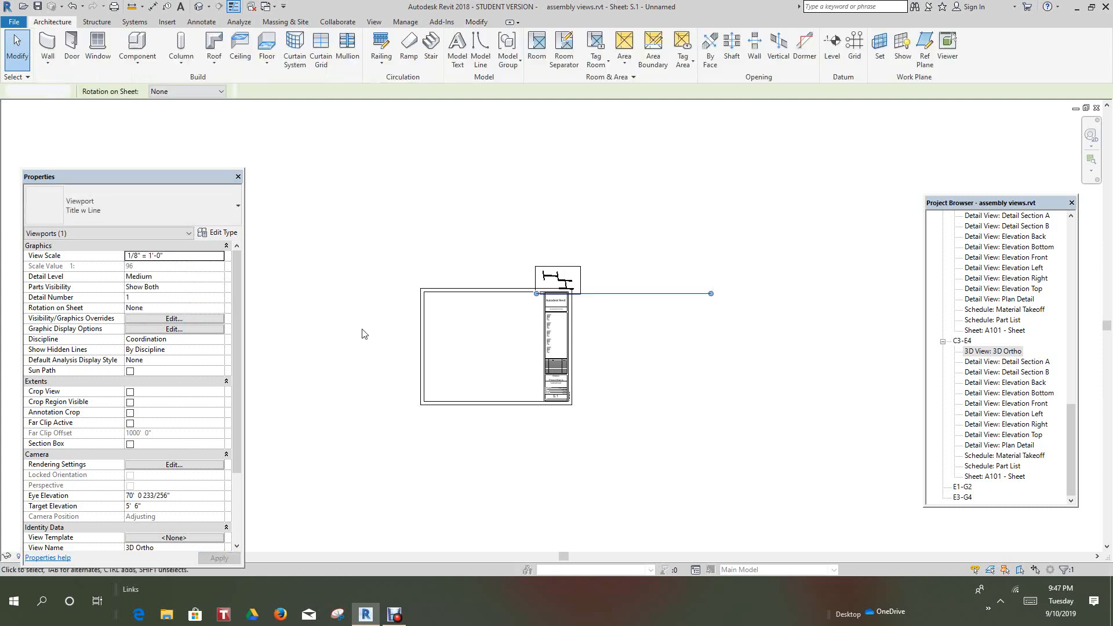
Step: Move the 3D Ortho viewport inside the sheet border beside the titleblock and shorten its title line to about the view's width
{"action": "scroll", "coordinate": [579, 292], "scroll_direction": "up", "scroll_amount": 1}
{"action": "scroll", "coordinate": [562, 283], "scroll_direction": "up", "scroll_amount": 3}
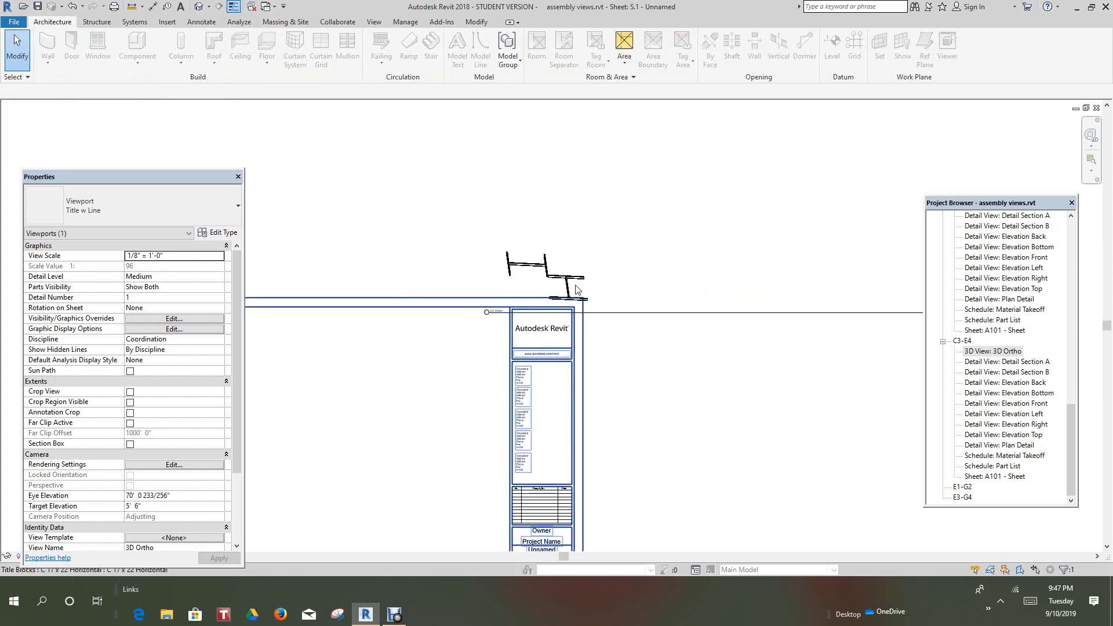
{"action": "left_click", "coordinate": [497, 340]}
{"action": "left_click_drag", "start_coordinate": [498, 339], "coordinate": [445, 373]}
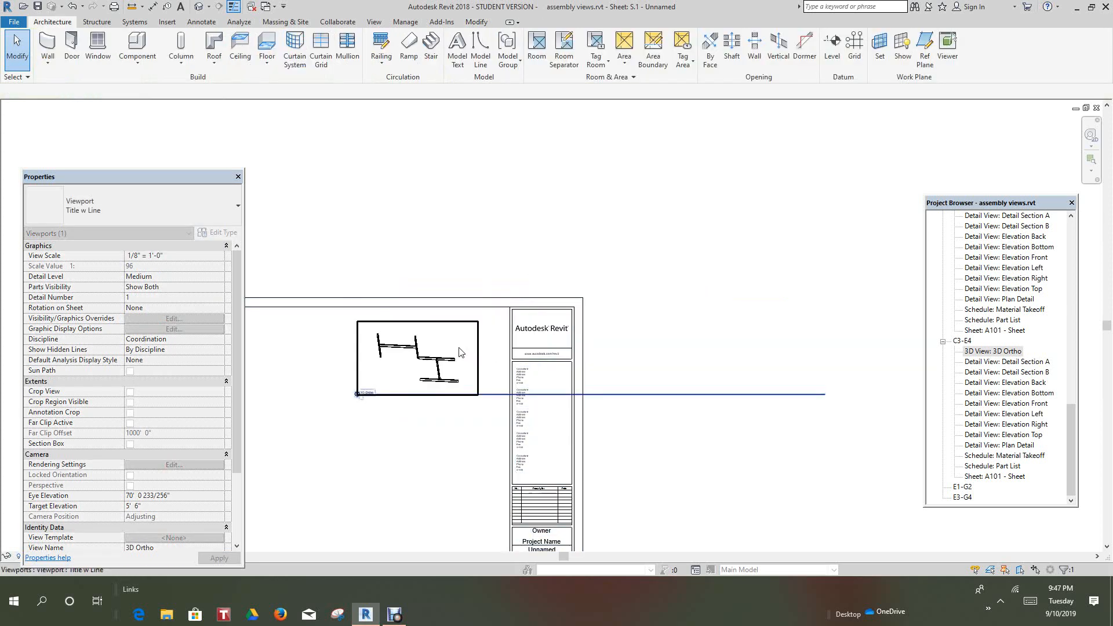
{"action": "left_click_drag", "start_coordinate": [818, 395], "coordinate": [434, 417]}
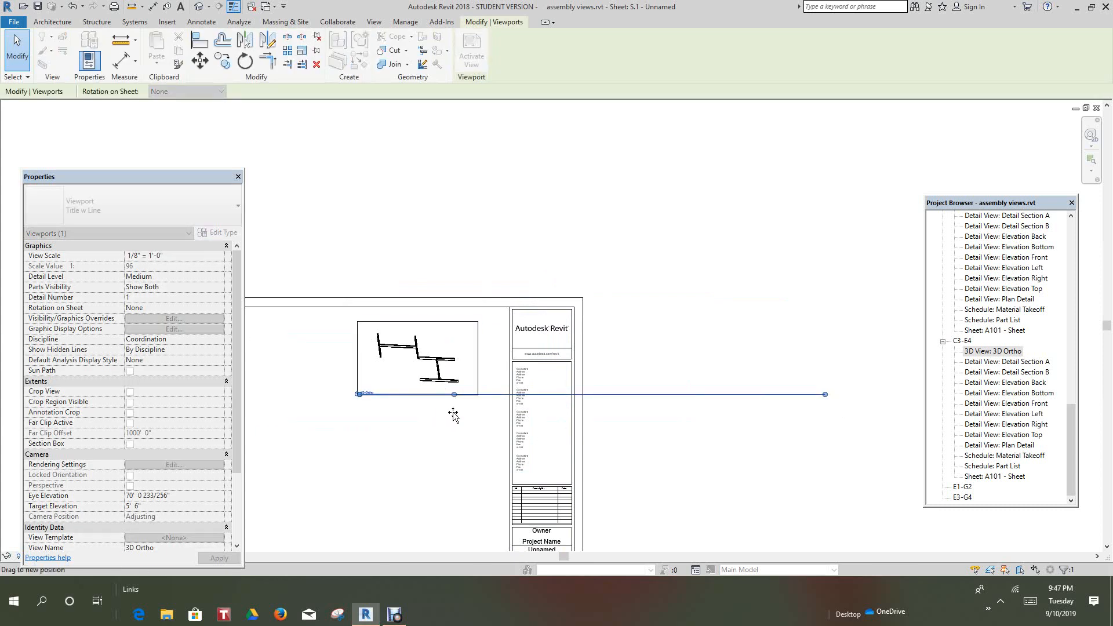
{"action": "left_click", "coordinate": [459, 475]}
{"action": "scroll", "coordinate": [475, 452], "scroll_direction": "down", "scroll_amount": 3}
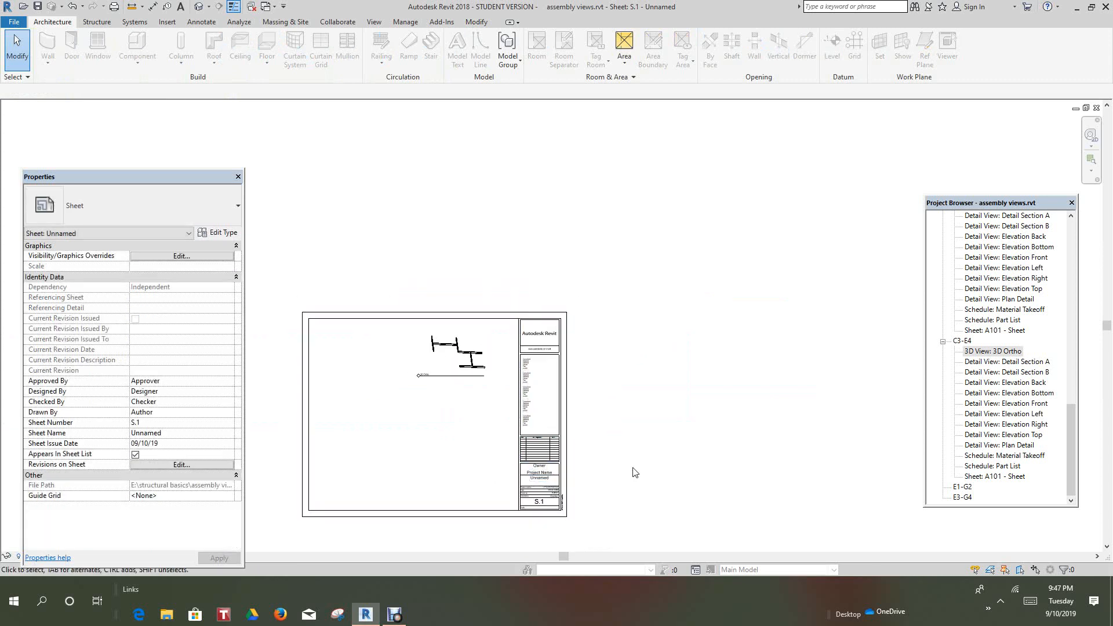
Step: Set the view scale of the C3-E4 assembly's Plan Detail view to 1/8" = 1'-0"
{"action": "left_click", "coordinate": [997, 449]}
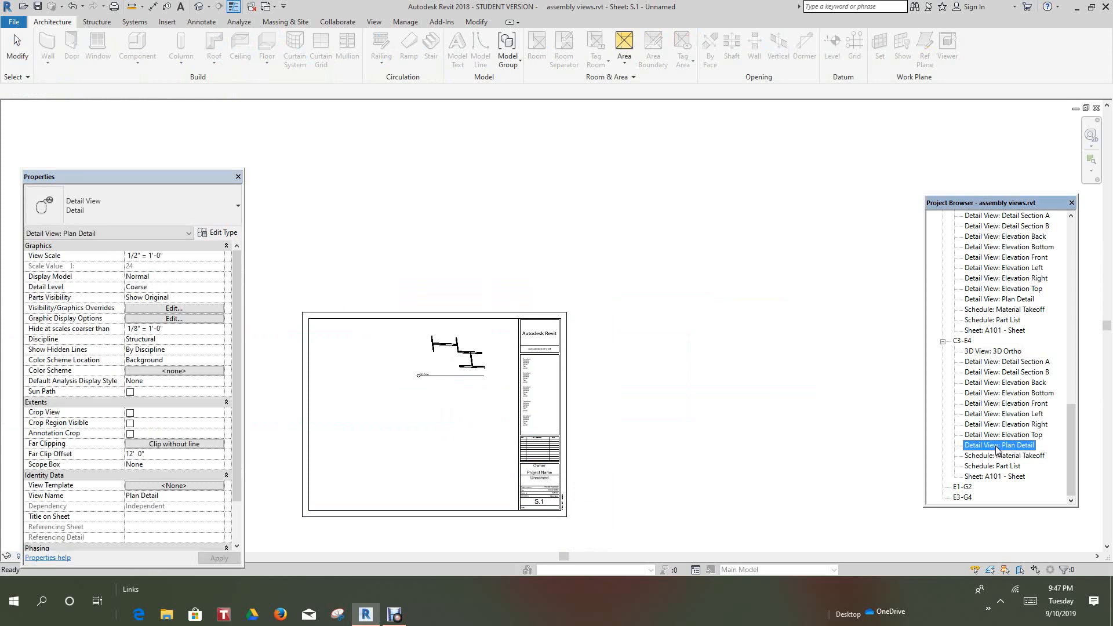
{"action": "left_click", "coordinate": [219, 256]}
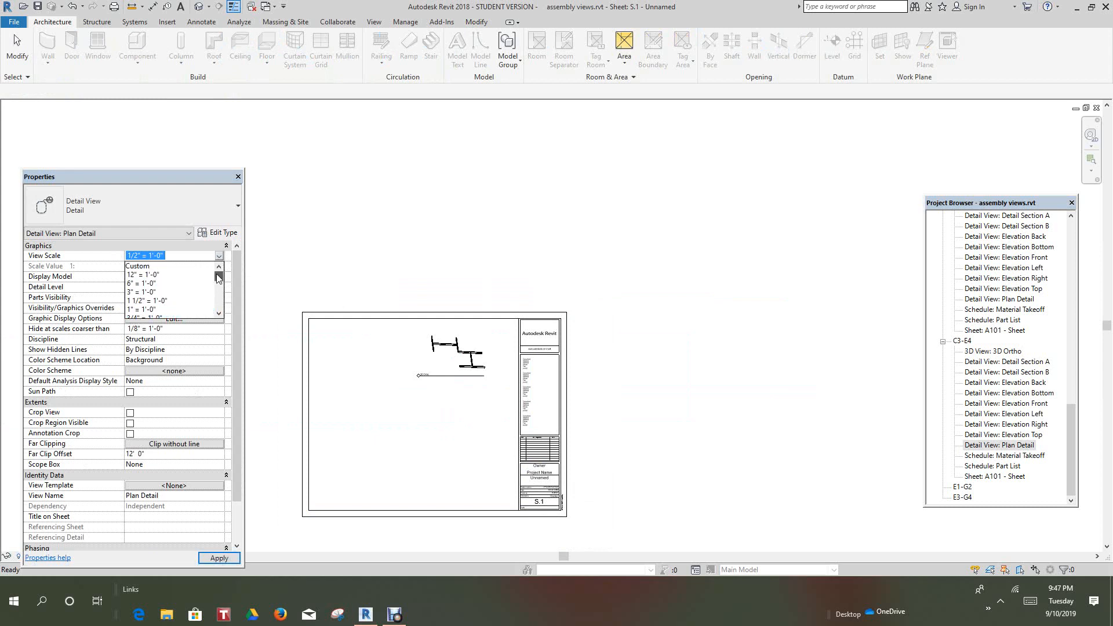
{"action": "left_click_drag", "start_coordinate": [219, 279], "coordinate": [220, 288]}
{"action": "left_click", "coordinate": [162, 283]}
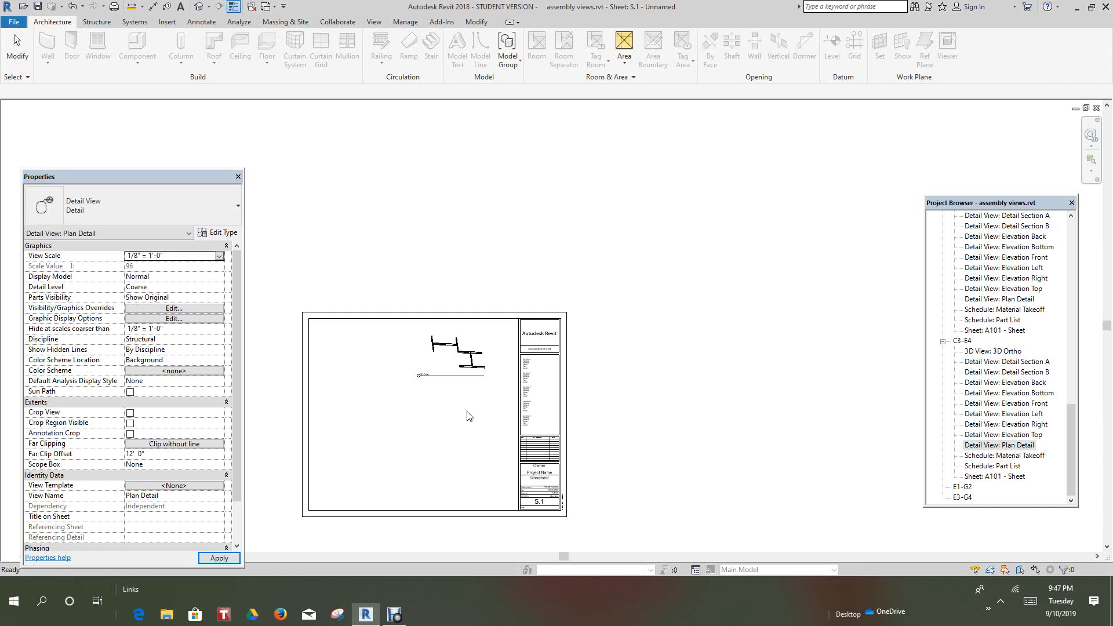
Step: Place the C3-E4 Plan Detail view on the sheet in the upper-left area, beside the 3D Ortho view
{"action": "left_click_drag", "start_coordinate": [967, 446], "coordinate": [349, 354]}
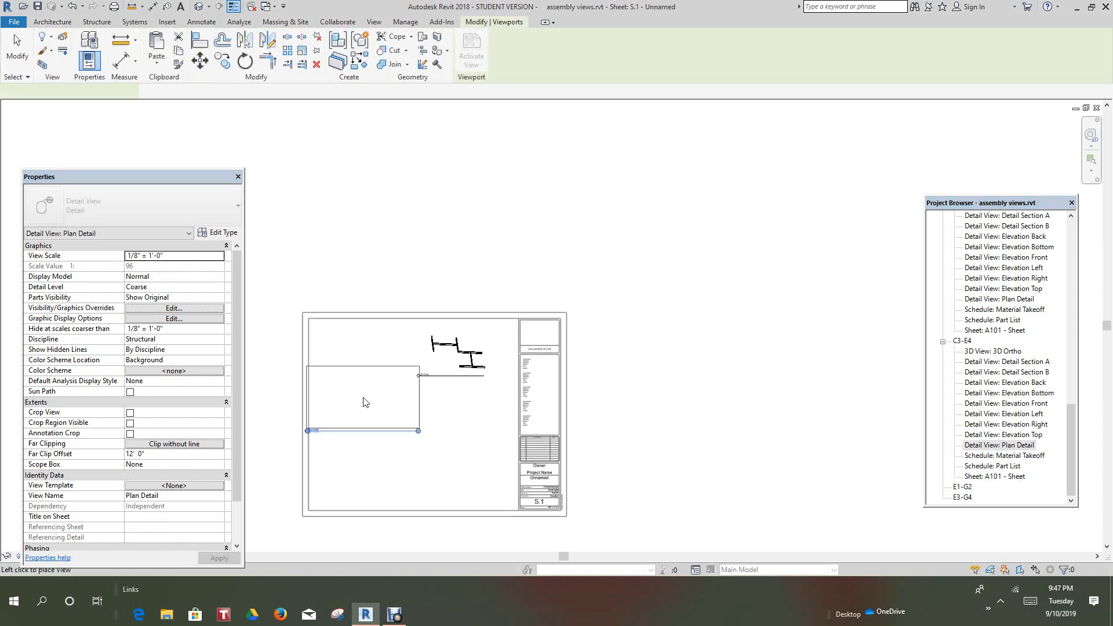
{"action": "scroll", "coordinate": [363, 398], "scroll_direction": "up", "scroll_amount": 1}
{"action": "scroll", "coordinate": [355, 337], "scroll_direction": "up", "scroll_amount": 1}
{"action": "left_click", "coordinate": [356, 328]}
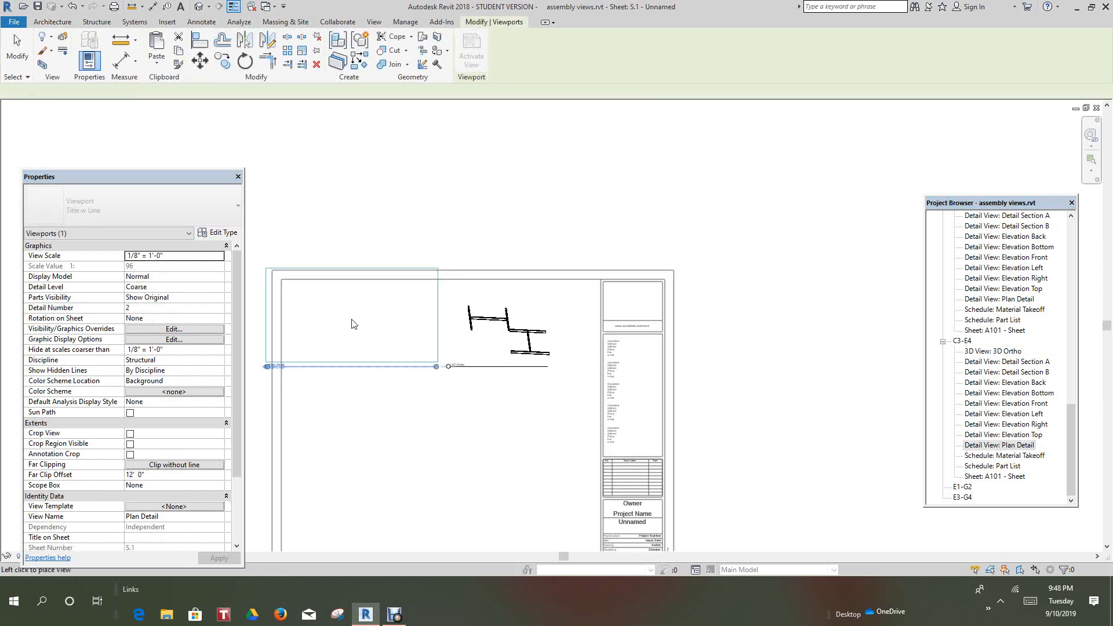
Step: Reposition the Plan Detail and 3D Ortho viewports side by side within the sheet border, with their title lines level
{"action": "left_click", "coordinate": [529, 348]}
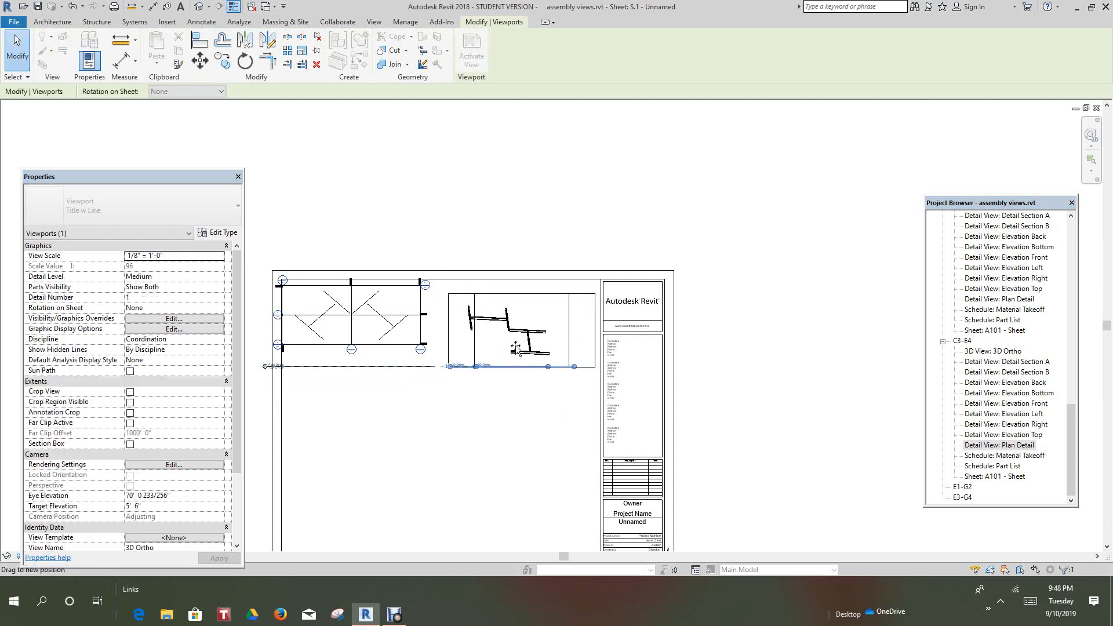
{"action": "left_click_drag", "start_coordinate": [516, 348], "coordinate": [545, 348]}
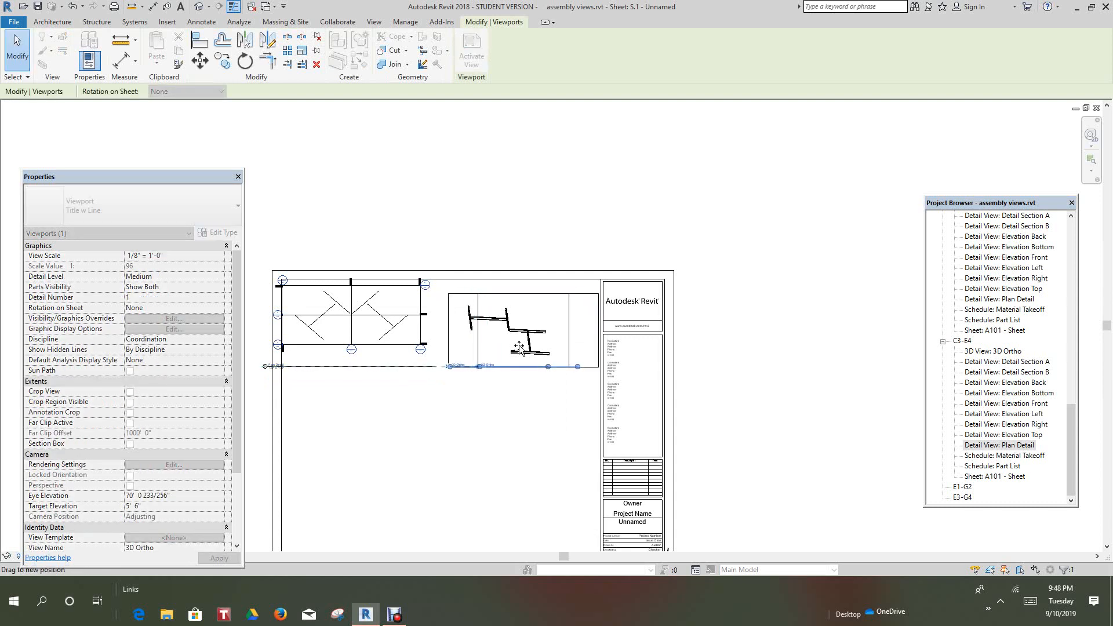
{"action": "left_click", "coordinate": [529, 383]}
{"action": "mouse_move", "coordinate": [418, 374]}
{"action": "left_mouse_down"}
{"action": "mouse_move", "coordinate": [432, 398]}
{"action": "mouse_move", "coordinate": [433, 363]}
{"action": "left_mouse_up"}
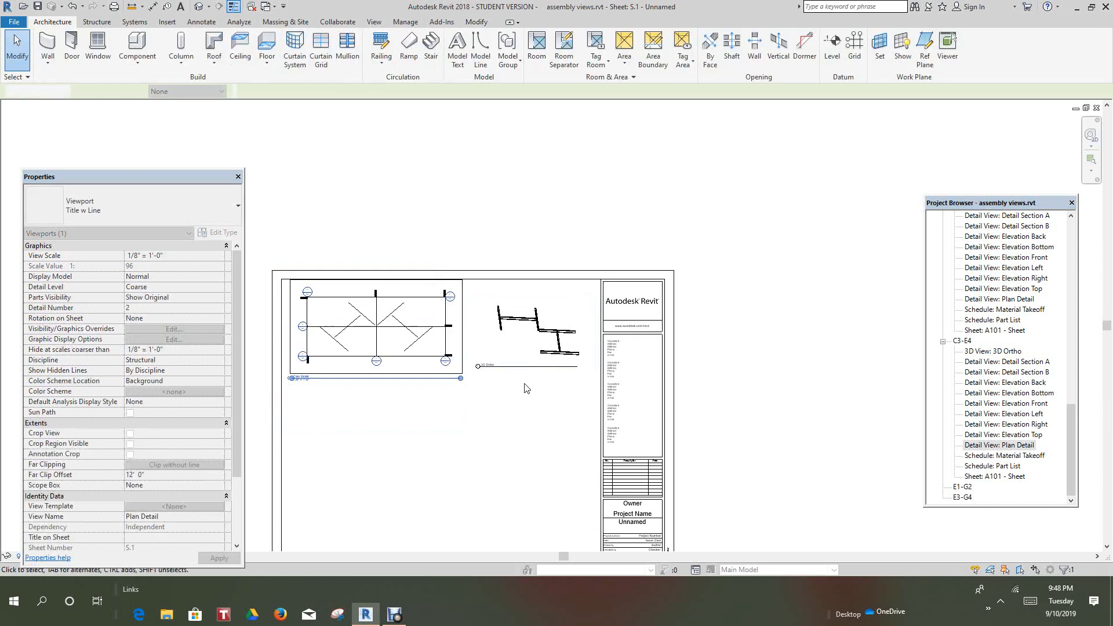
{"action": "left_click_drag", "start_coordinate": [545, 358], "coordinate": [529, 377]}
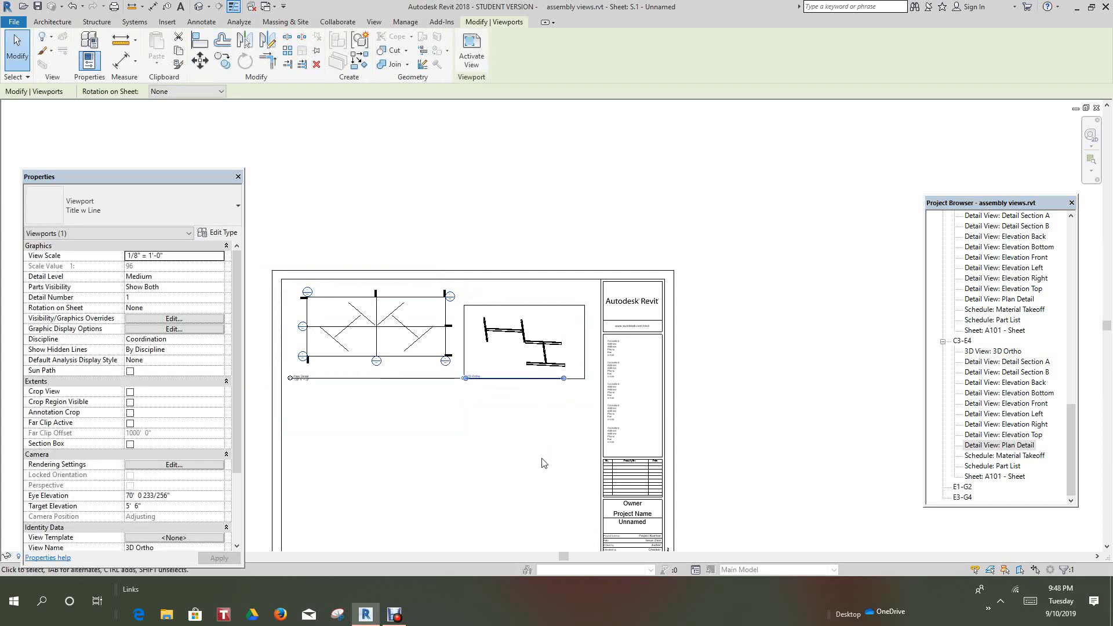
{"action": "left_click", "coordinate": [517, 447]}
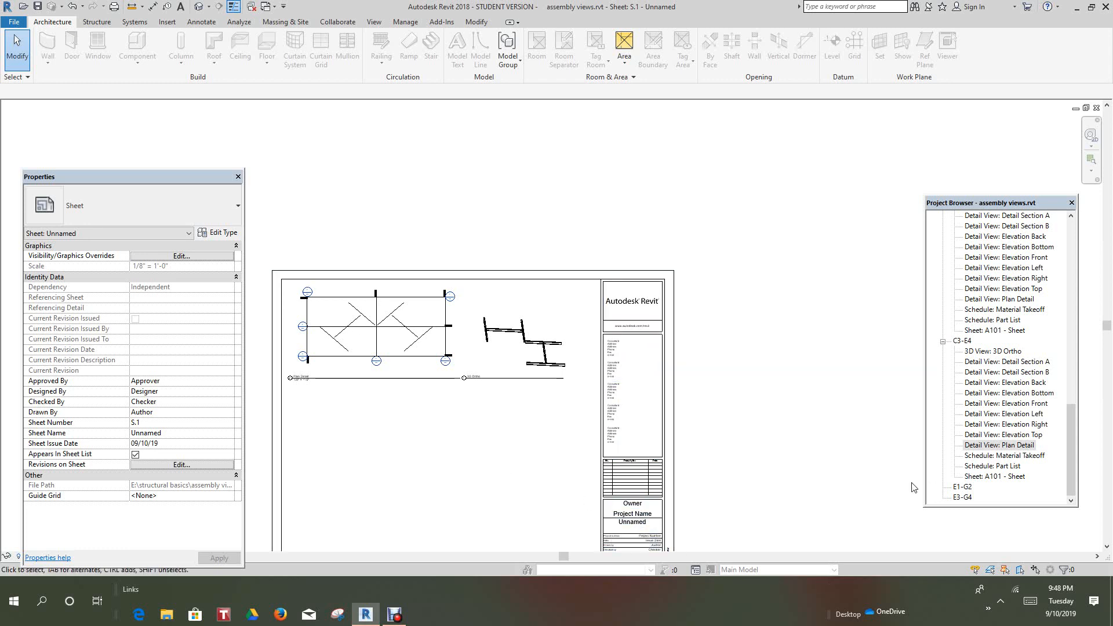
Step: Open the C3-E4 Plan Detail view and hide the whole category of section and elevation markers in it
{"action": "double_click", "coordinate": [998, 445]}
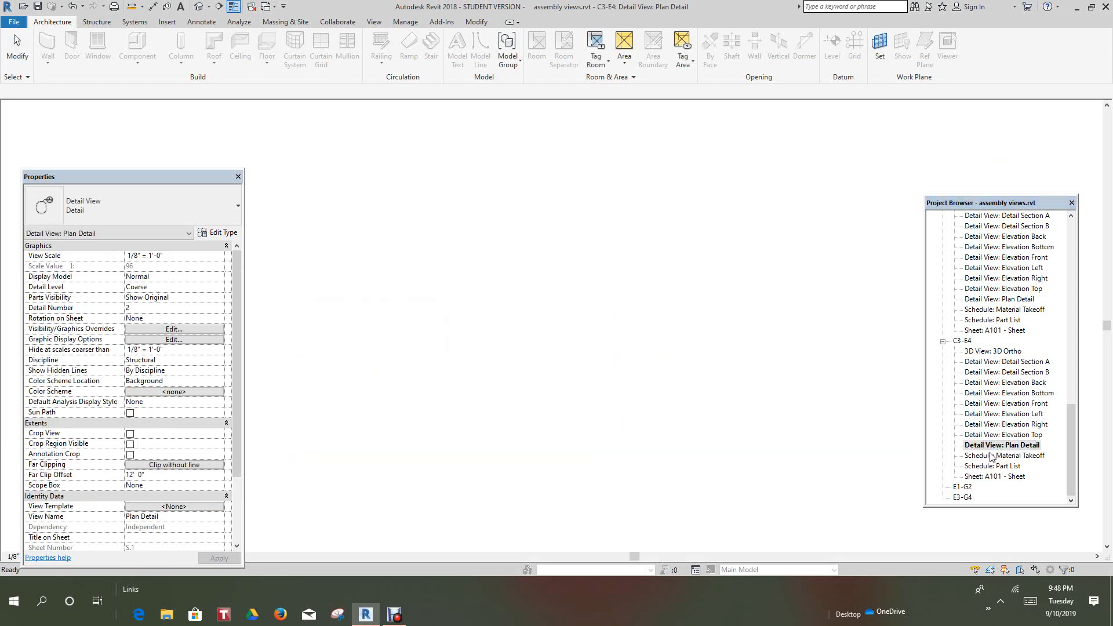
{"action": "mouse_move", "coordinate": [764, 462]}
{"action": "middle_mouse_down"}
{"action": "mouse_move", "coordinate": [775, 486]}
{"action": "mouse_move", "coordinate": [732, 504]}
{"action": "middle_mouse_up"}
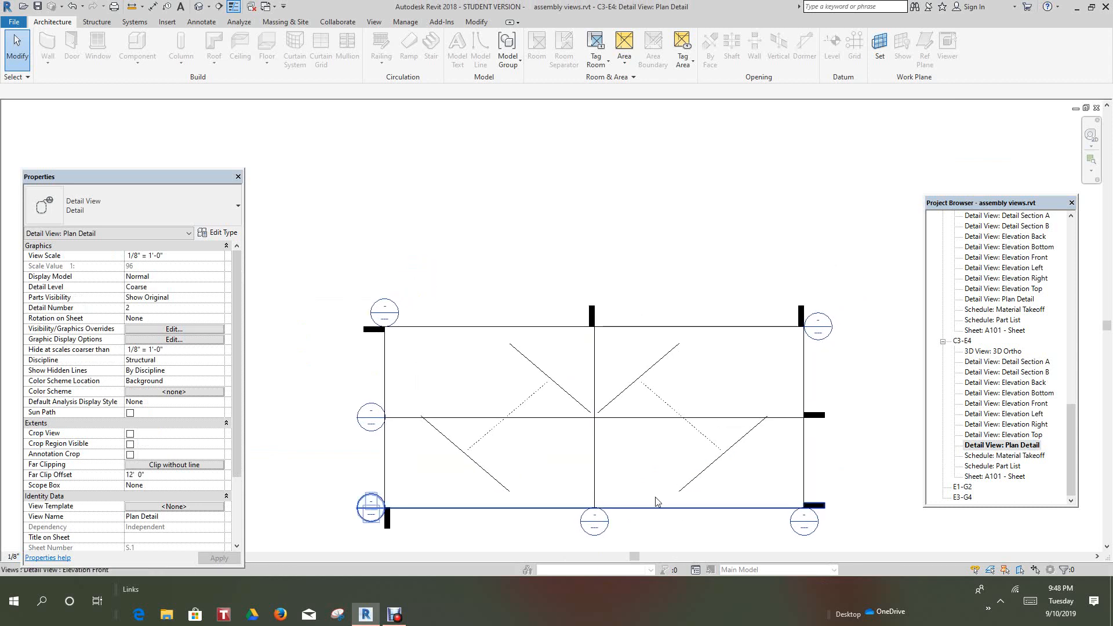
{"action": "right_click", "coordinate": [408, 331]}
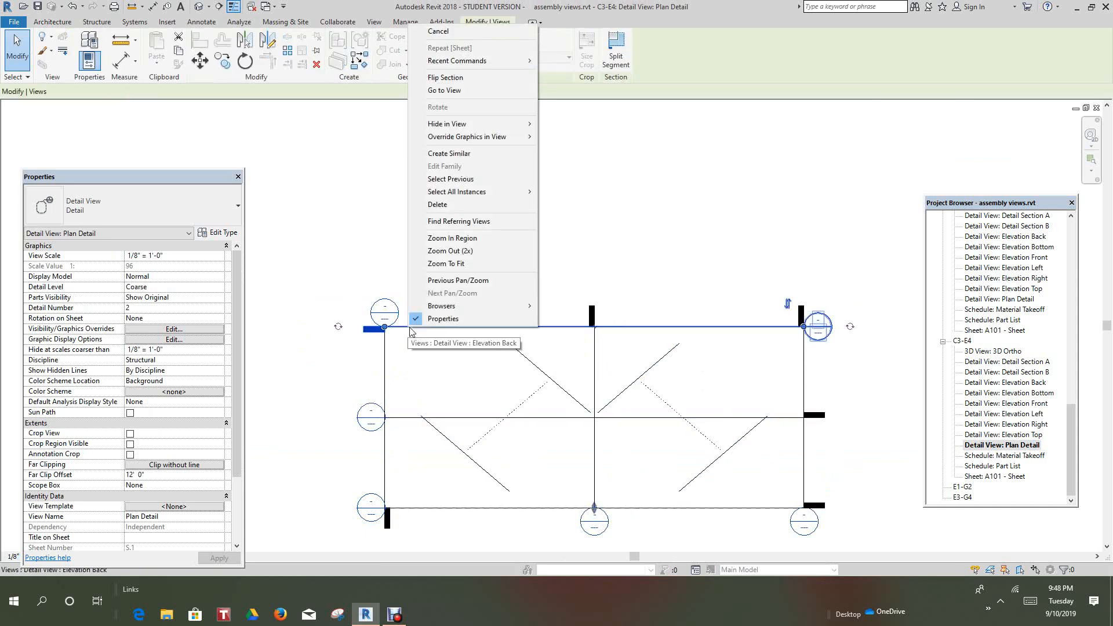
{"action": "mouse_move", "coordinate": [432, 126]}
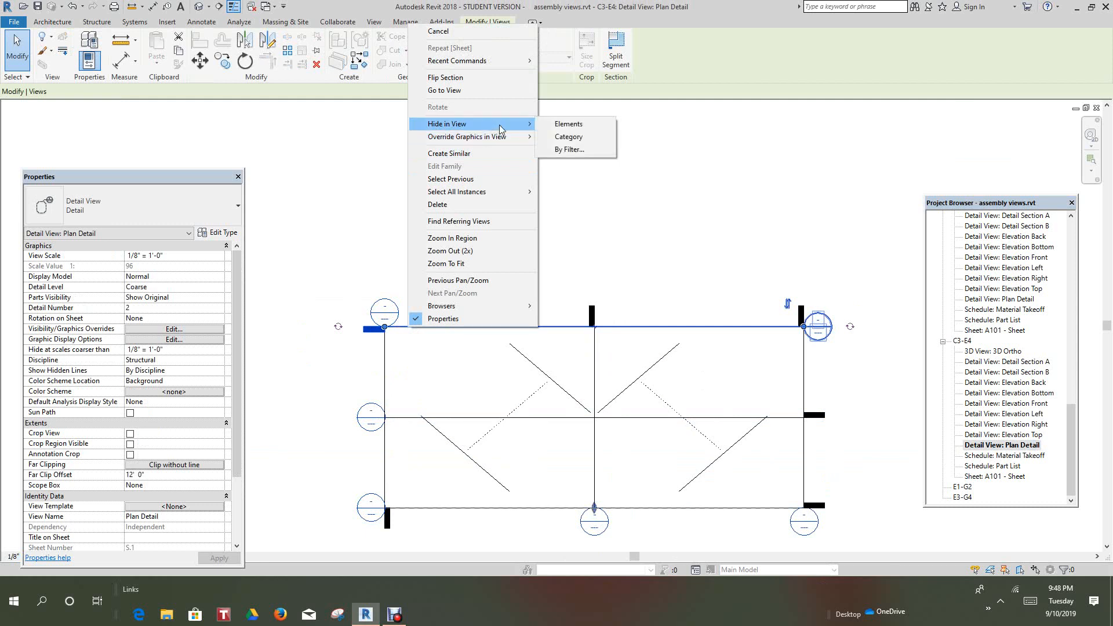
{"action": "left_click", "coordinate": [573, 138]}
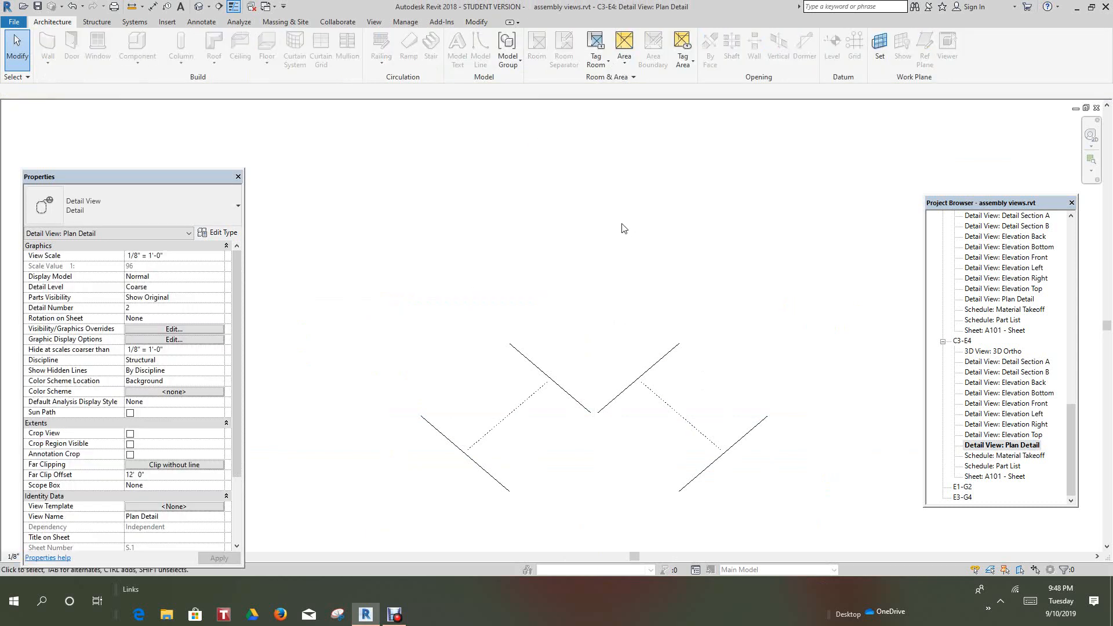
Step: Set the Plan Detail view's detail level to Medium, moving the properties palette clear of the view controls
{"action": "scroll", "coordinate": [559, 284], "scroll_direction": "down", "scroll_amount": 3}
{"action": "left_click_drag", "start_coordinate": [158, 178], "coordinate": [162, 134]}
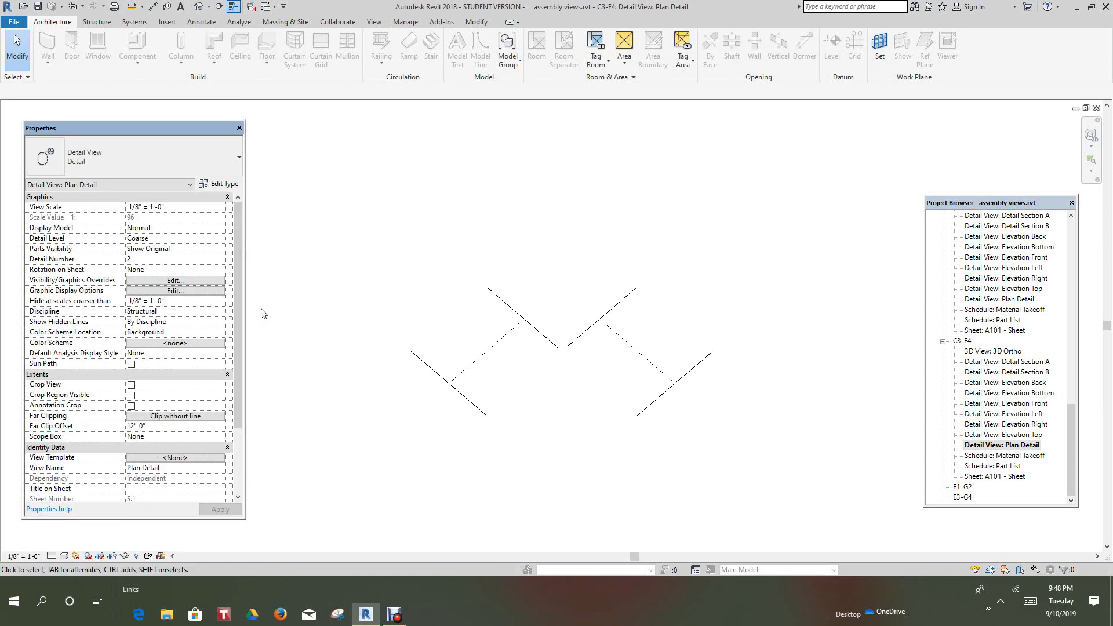
{"action": "left_click", "coordinate": [52, 556]}
{"action": "left_click", "coordinate": [68, 532]}
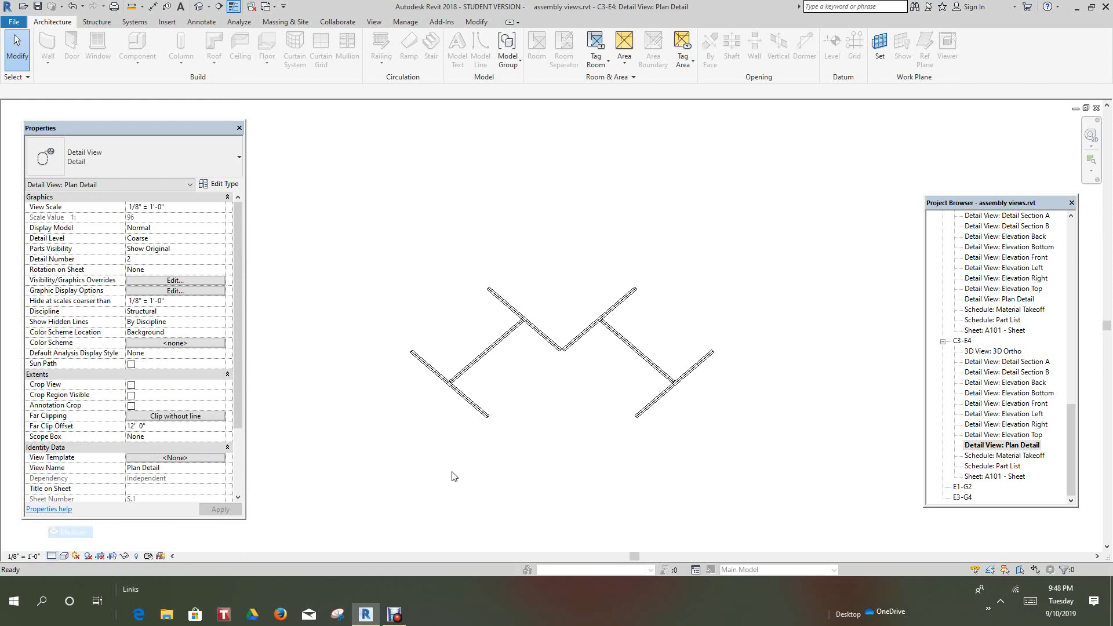
{"action": "scroll", "coordinate": [539, 409], "scroll_direction": "up", "scroll_amount": 2}
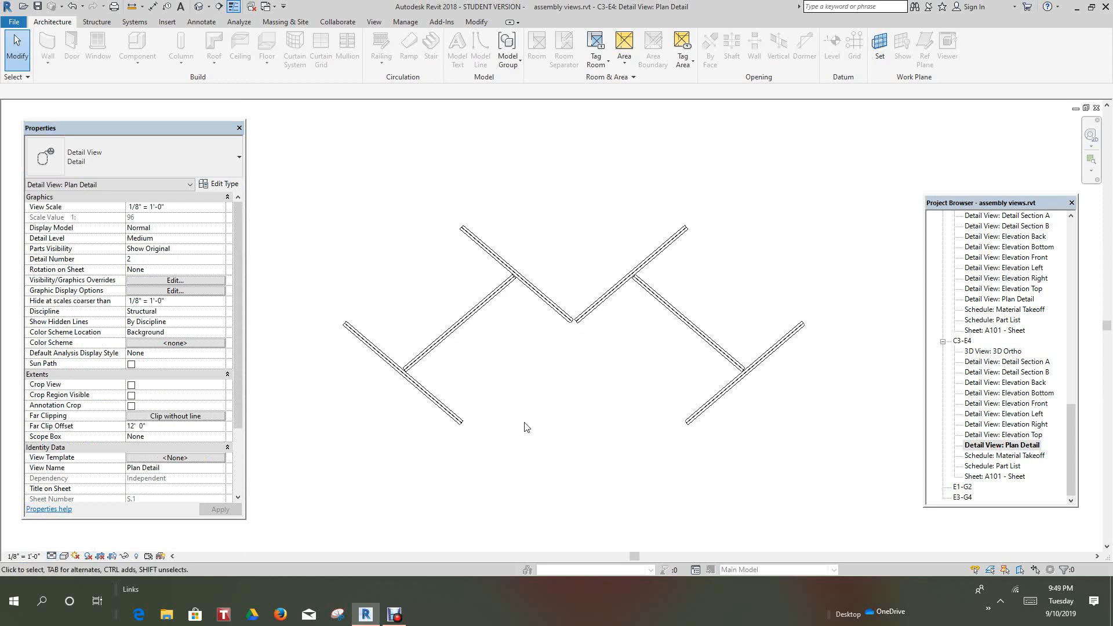
{"action": "scroll", "coordinate": [522, 430], "scroll_direction": "up", "scroll_amount": 1}
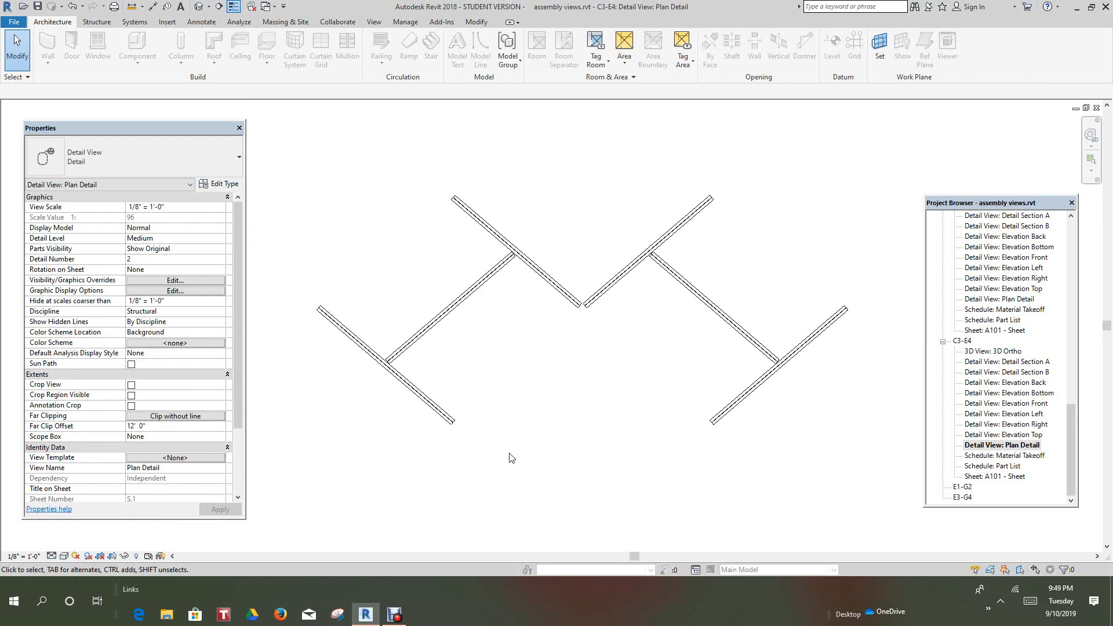
{"action": "scroll", "coordinate": [505, 460], "scroll_direction": "down", "scroll_amount": 1}
{"action": "middle_click_drag", "start_coordinate": [515, 479], "coordinate": [537, 474]}
{"action": "middle_click_drag", "start_coordinate": [465, 486], "coordinate": [458, 468]}
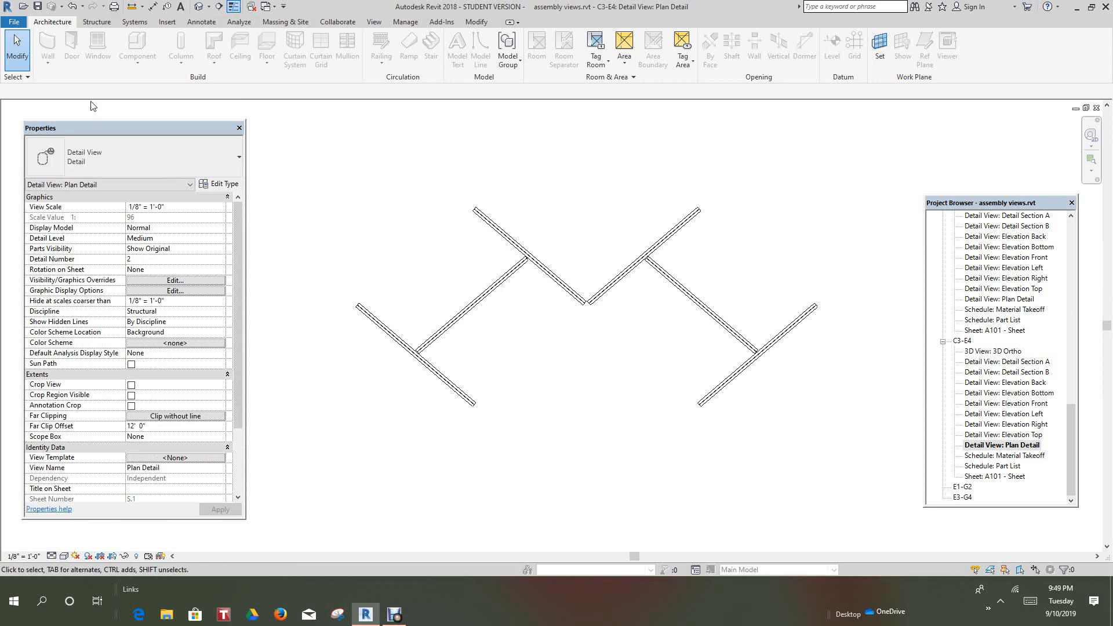
Step: Create a view template named ASSEMBLY PLAN DETAIL from the current Plan Detail view, keeping its default included properties
{"action": "left_click", "coordinate": [376, 22]}
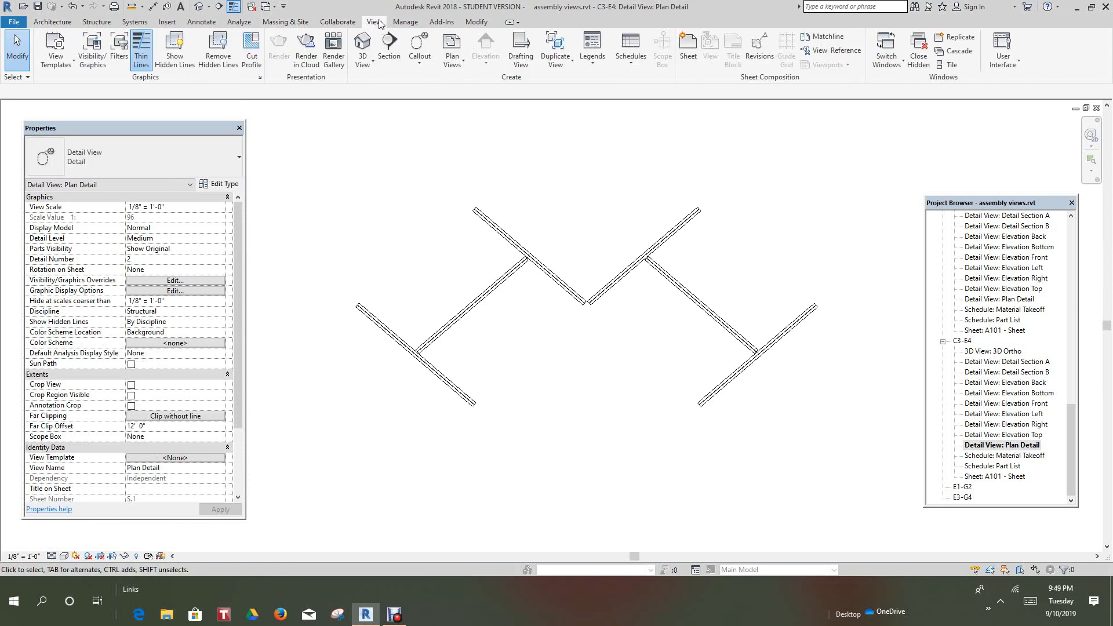
{"action": "left_click", "coordinate": [70, 65]}
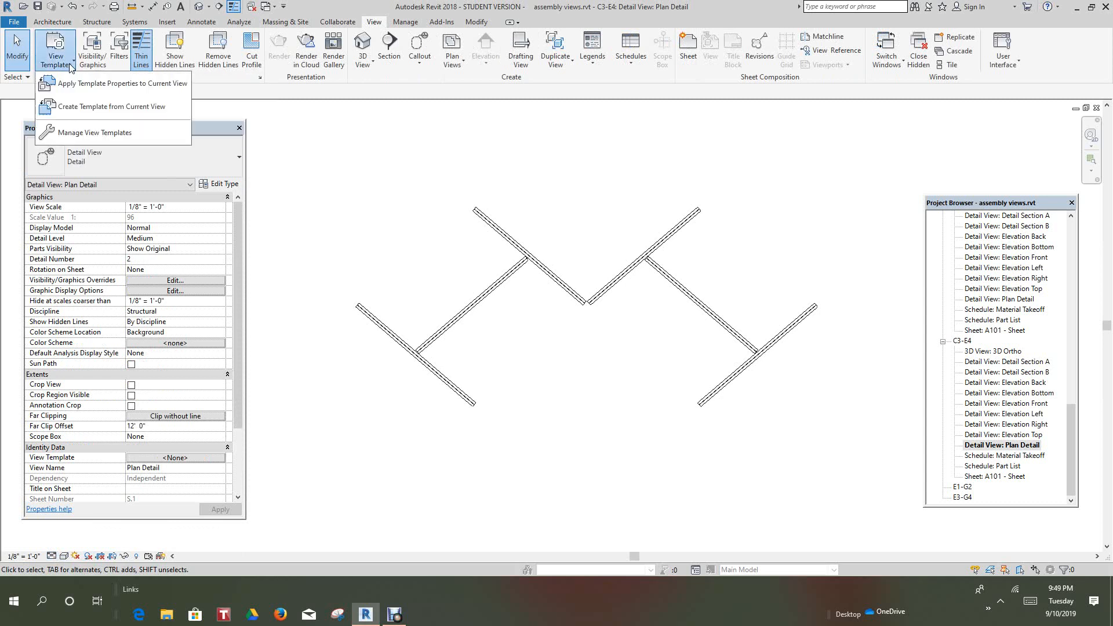
{"action": "left_click", "coordinate": [73, 113]}
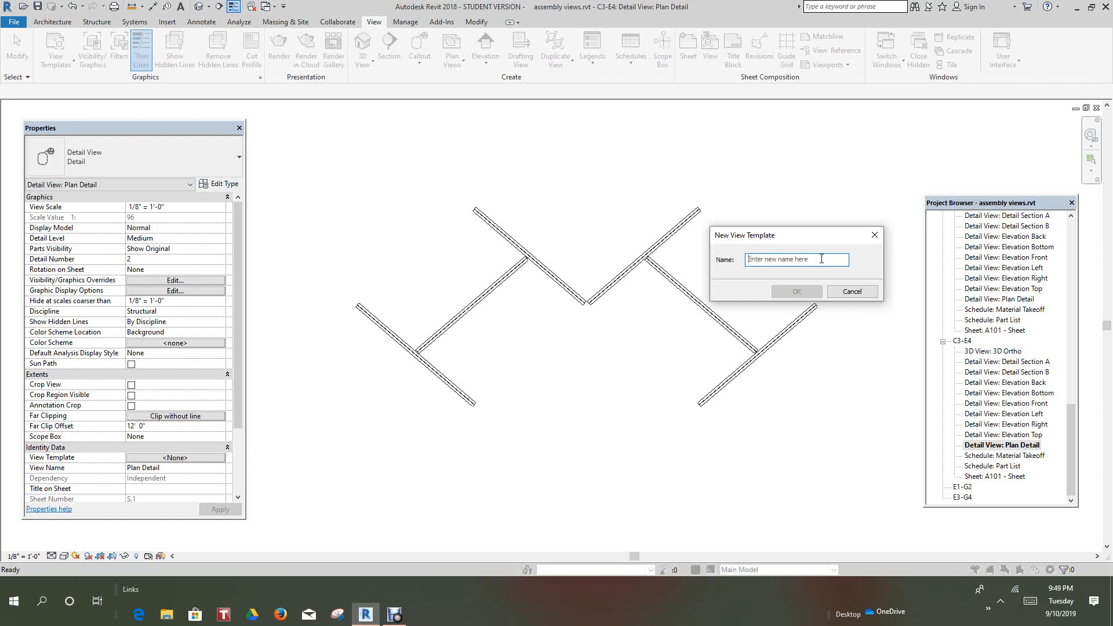
{"action": "type", "text": "ass"}
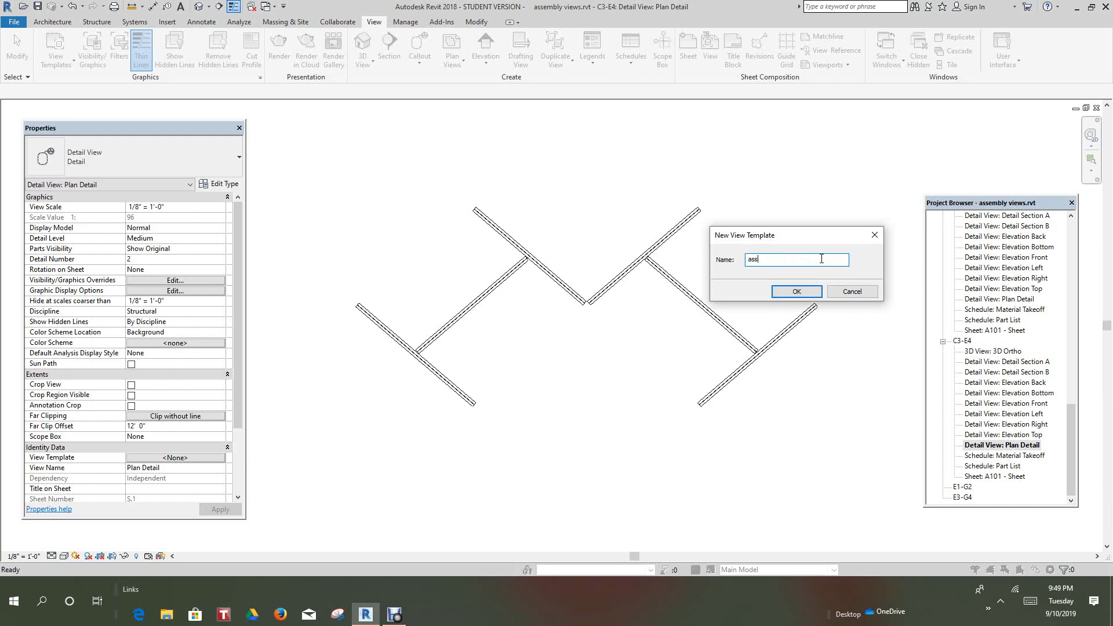
{"action": "key", "text": "BackSpace"}
{"action": "type", "text": "ASS"}
{"action": "type", "text": "P"}
{"action": "key", "text": "Delete"}
{"action": "left_click", "coordinate": [798, 291]}
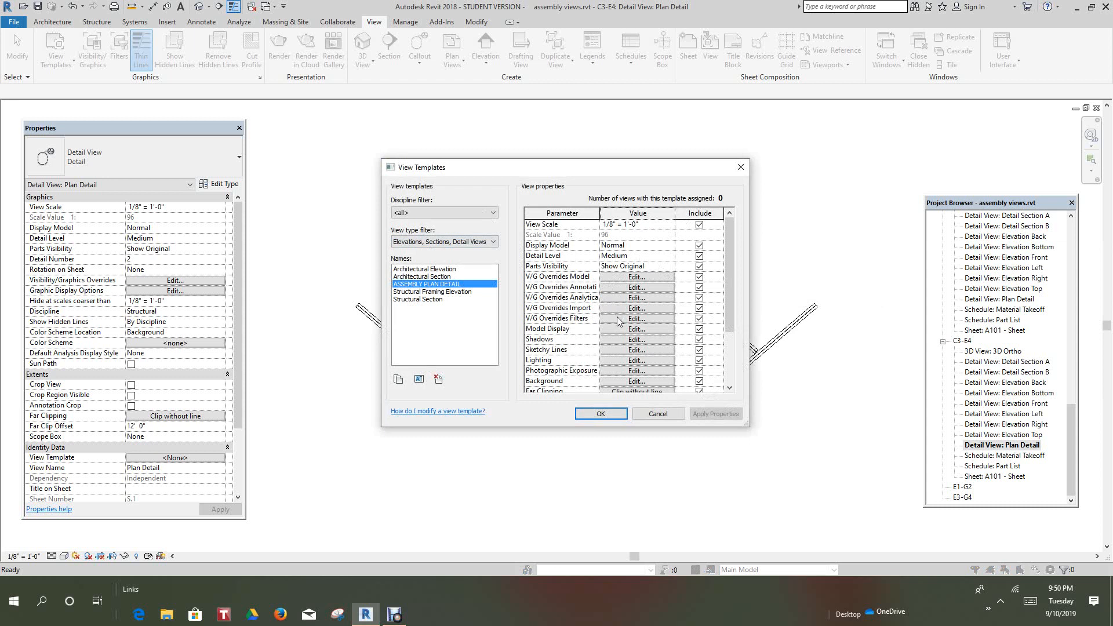
{"action": "left_click", "coordinate": [598, 413]}
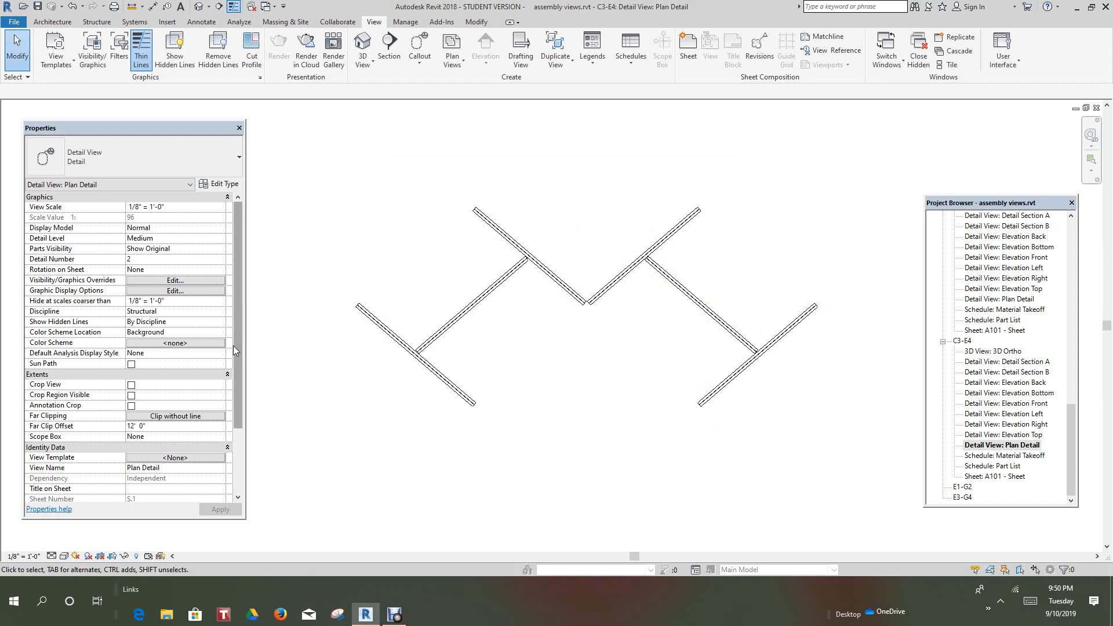
Step: Assign the ASSEMBLY PLAN DETAIL view template to the Plan Detail view
{"action": "scroll", "coordinate": [233, 346], "scroll_direction": "down", "scroll_amount": 3}
{"action": "scroll", "coordinate": [233, 345], "scroll_direction": "up", "scroll_amount": 3}
{"action": "scroll", "coordinate": [233, 345], "scroll_direction": "down", "scroll_amount": 1}
{"action": "scroll", "coordinate": [233, 346], "scroll_direction": "down", "scroll_amount": 2}
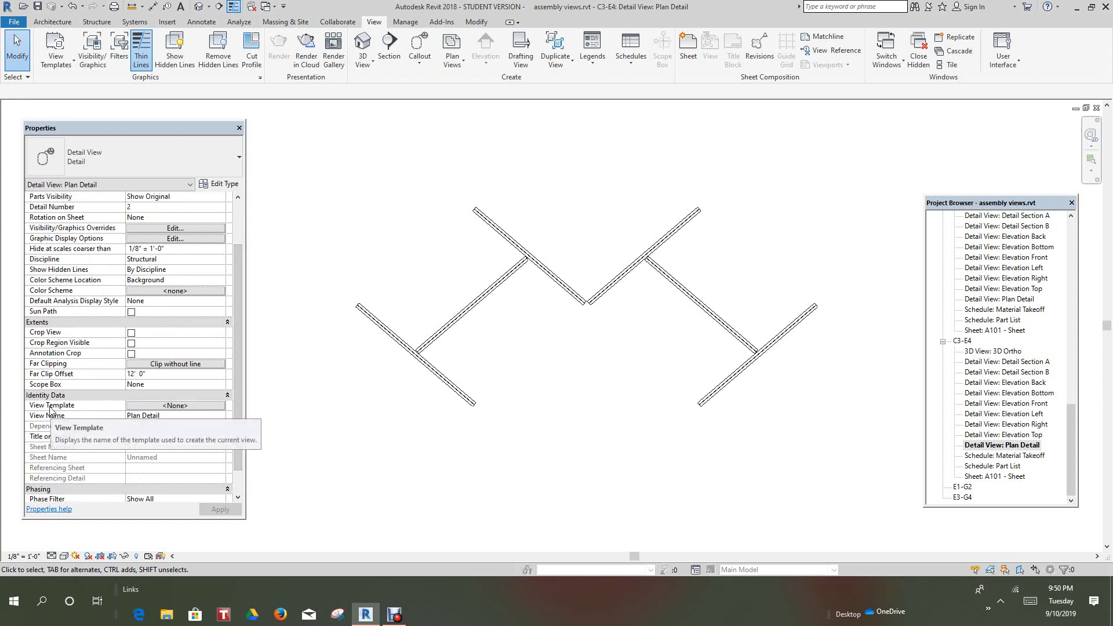
{"action": "left_click", "coordinate": [178, 406]}
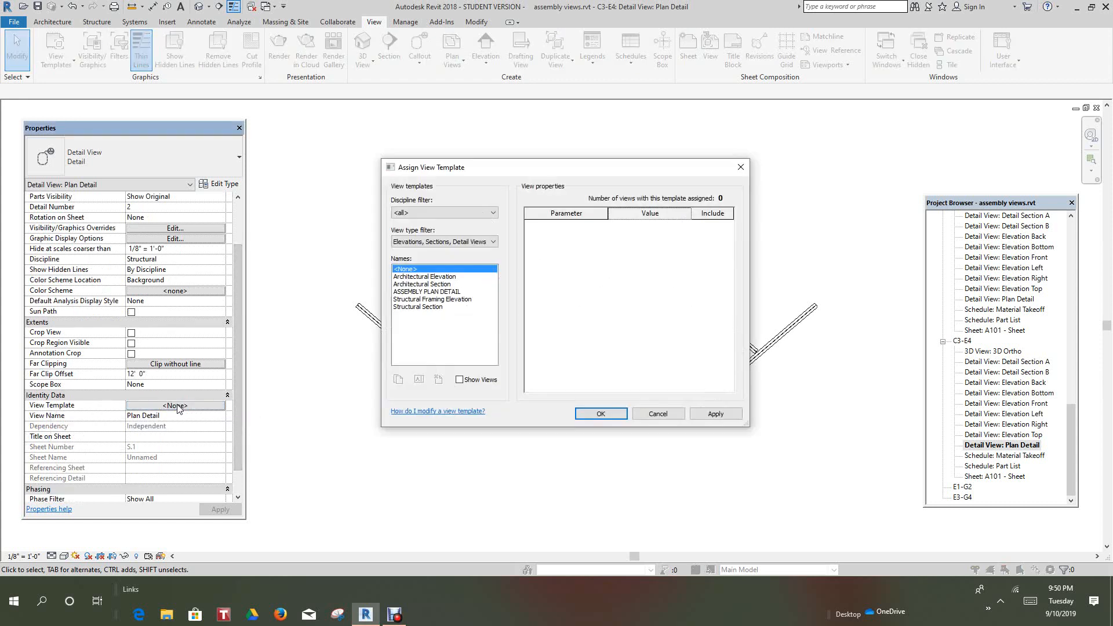
{"action": "left_click", "coordinate": [448, 292]}
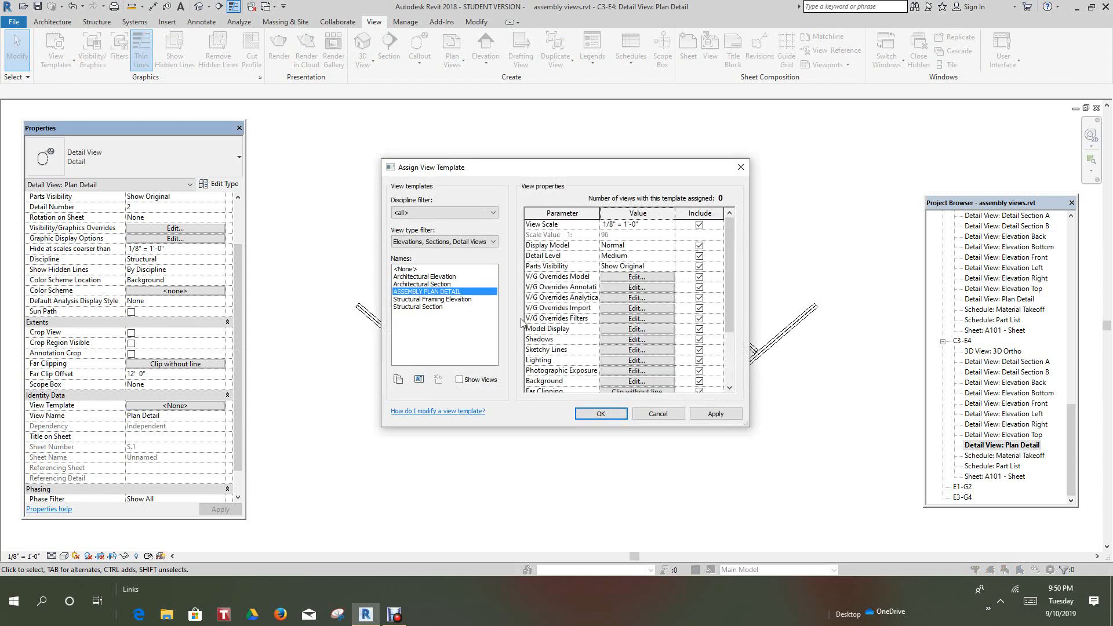
{"action": "left_click", "coordinate": [601, 415]}
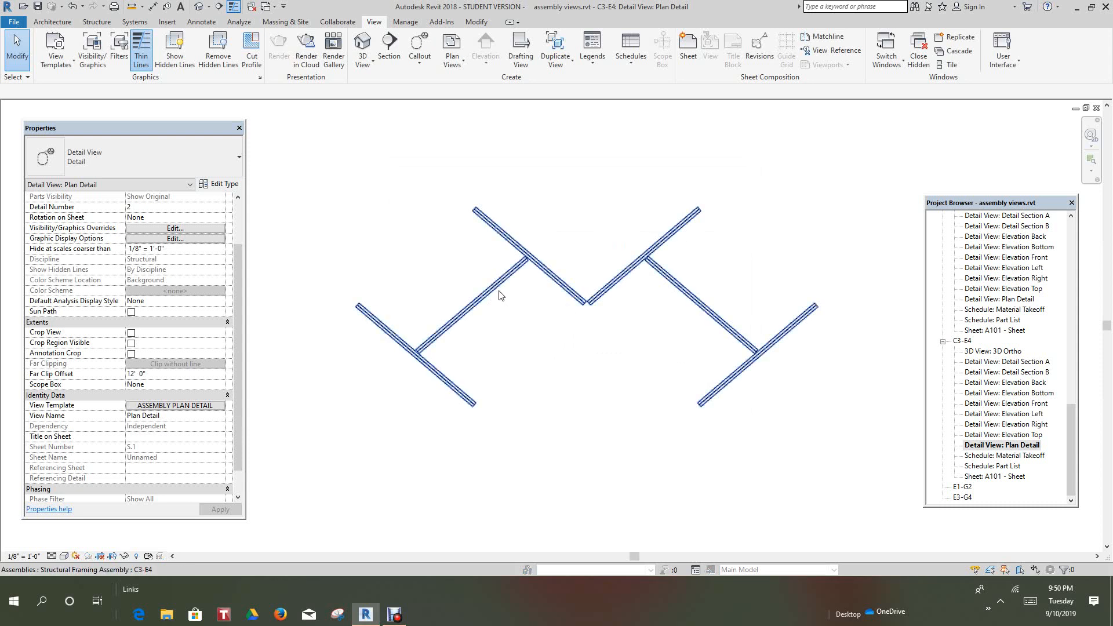
Step: Try to tag all untagged objects in the Plan Detail view with Structural Foundation Tags, and undo the last change
{"action": "scroll", "coordinate": [496, 296], "scroll_direction": "down", "scroll_amount": 1}
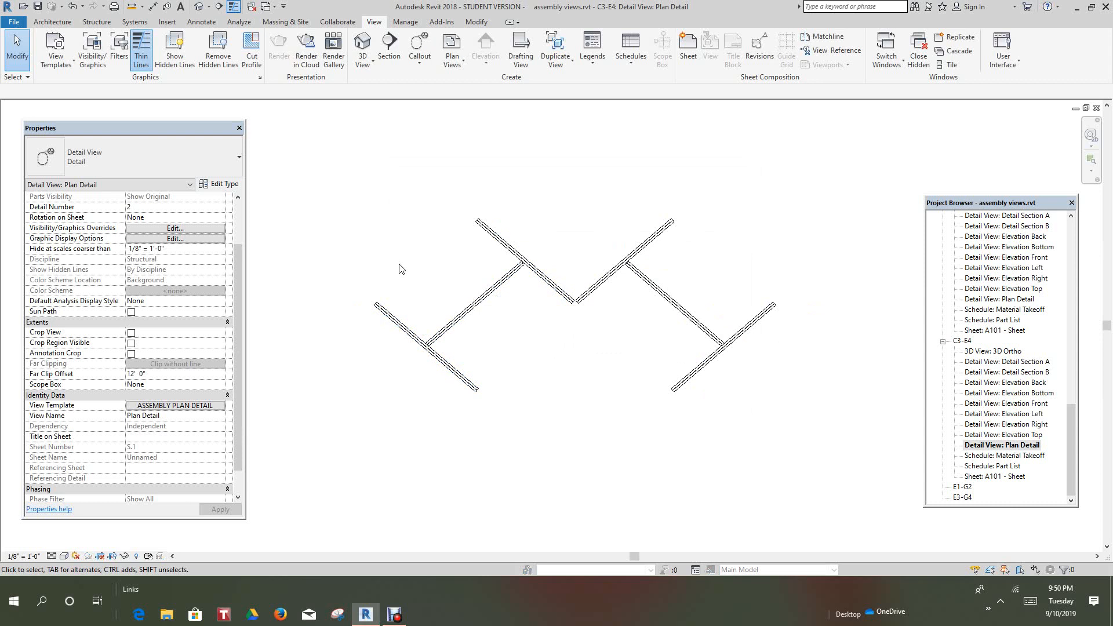
{"action": "scroll", "coordinate": [400, 268], "scroll_direction": "down", "scroll_amount": 1}
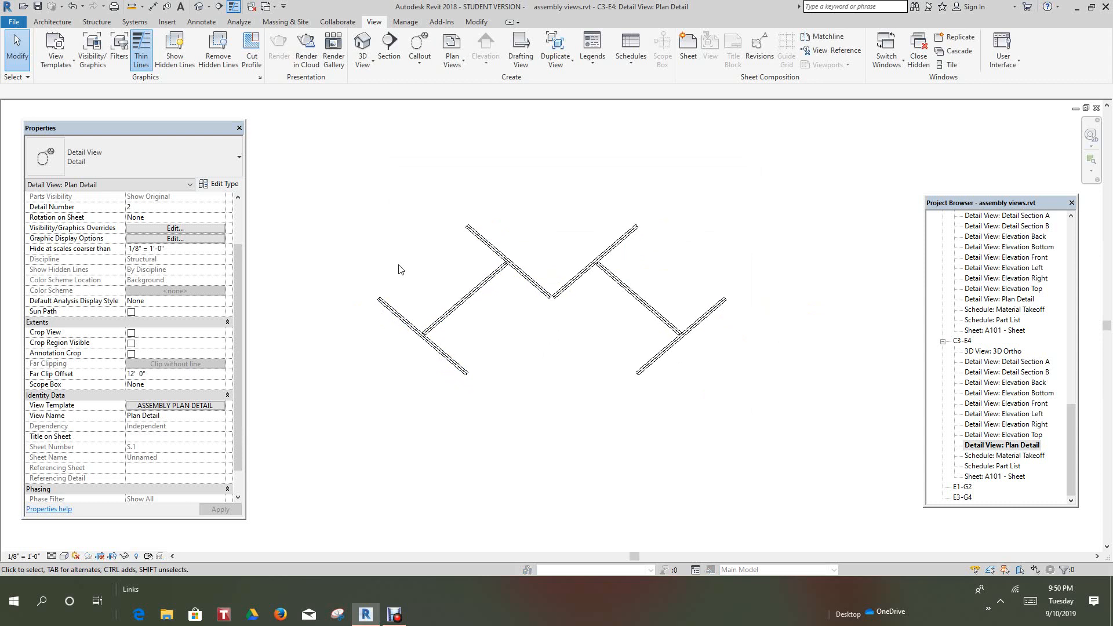
{"action": "mouse_move", "coordinate": [404, 276]}
{"action": "middle_mouse_down"}
{"action": "mouse_move", "coordinate": [430, 297]}
{"action": "mouse_move", "coordinate": [442, 291]}
{"action": "middle_mouse_up"}
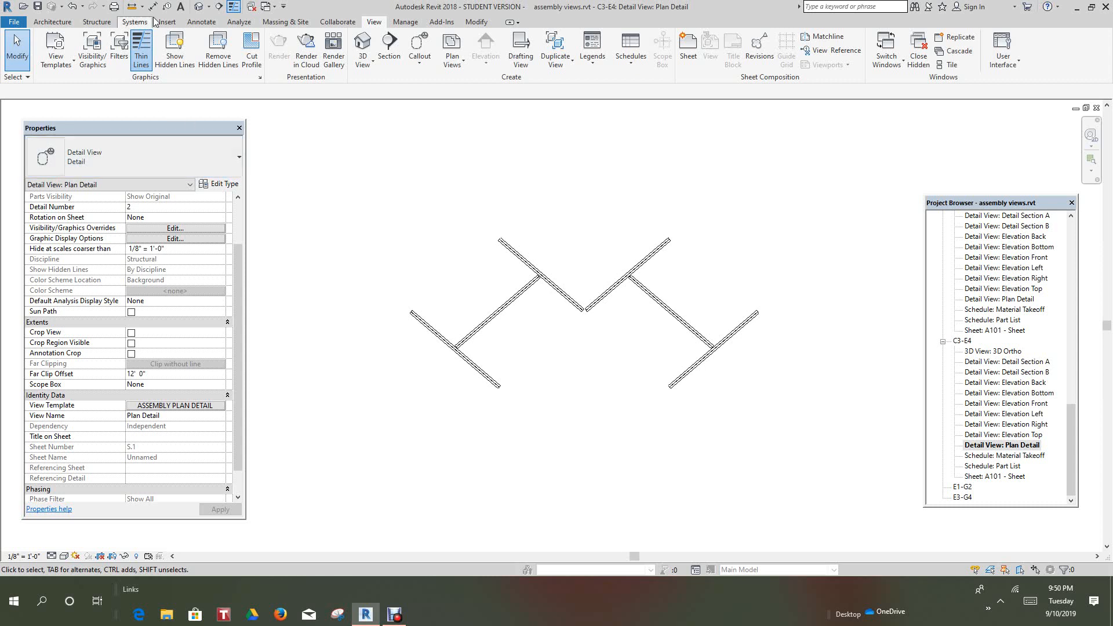
{"action": "left_click", "coordinate": [197, 23]}
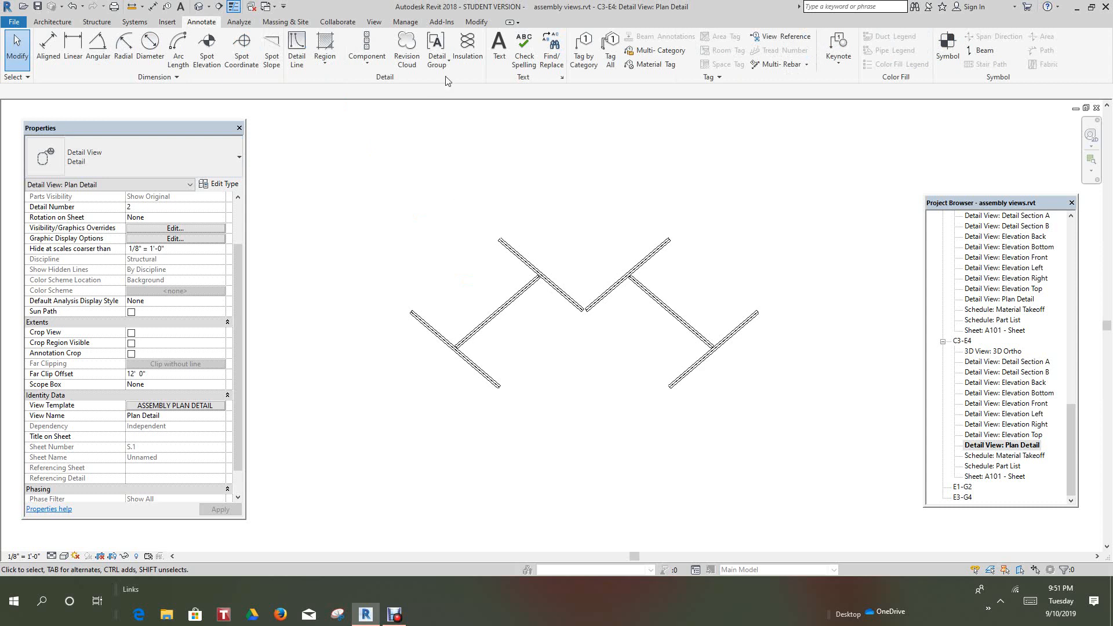
{"action": "left_click", "coordinate": [611, 60]}
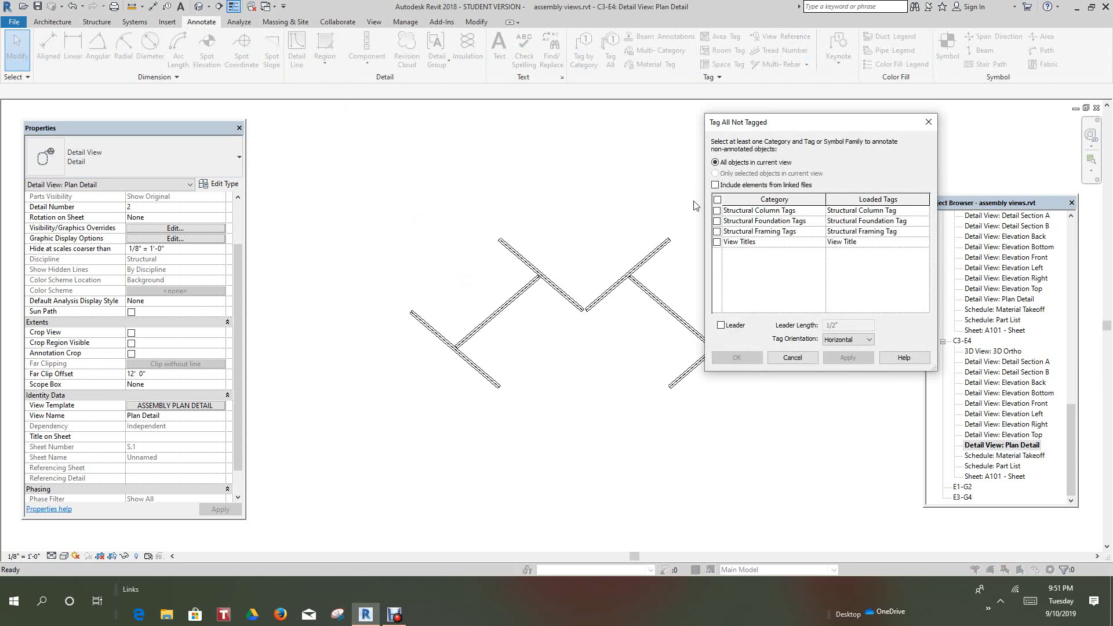
{"action": "left_click", "coordinate": [717, 221]}
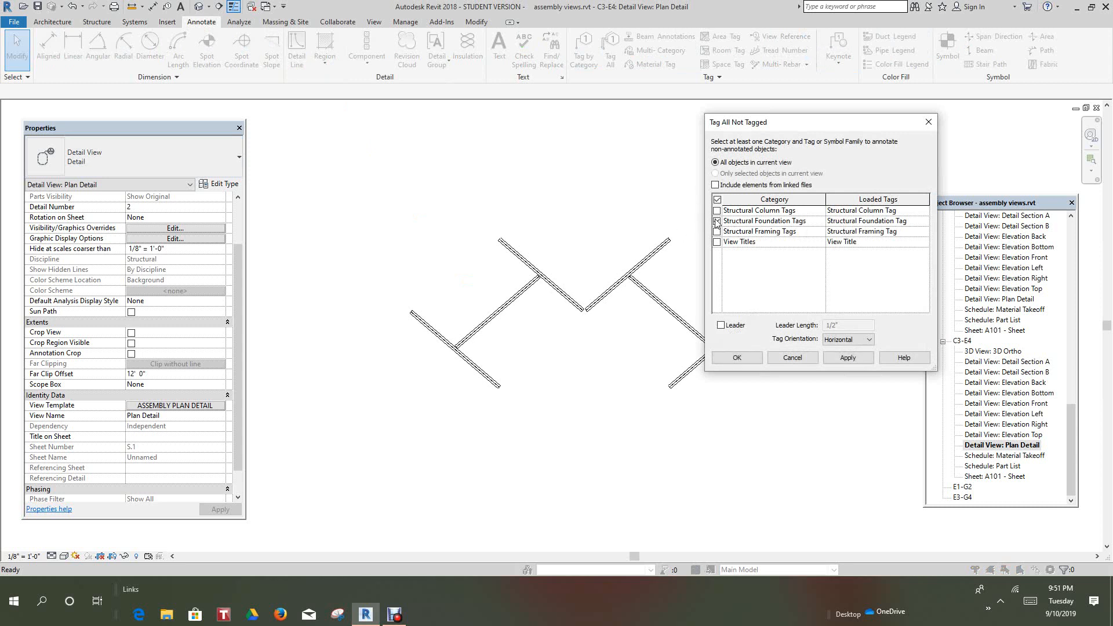
{"action": "left_click", "coordinate": [746, 363]}
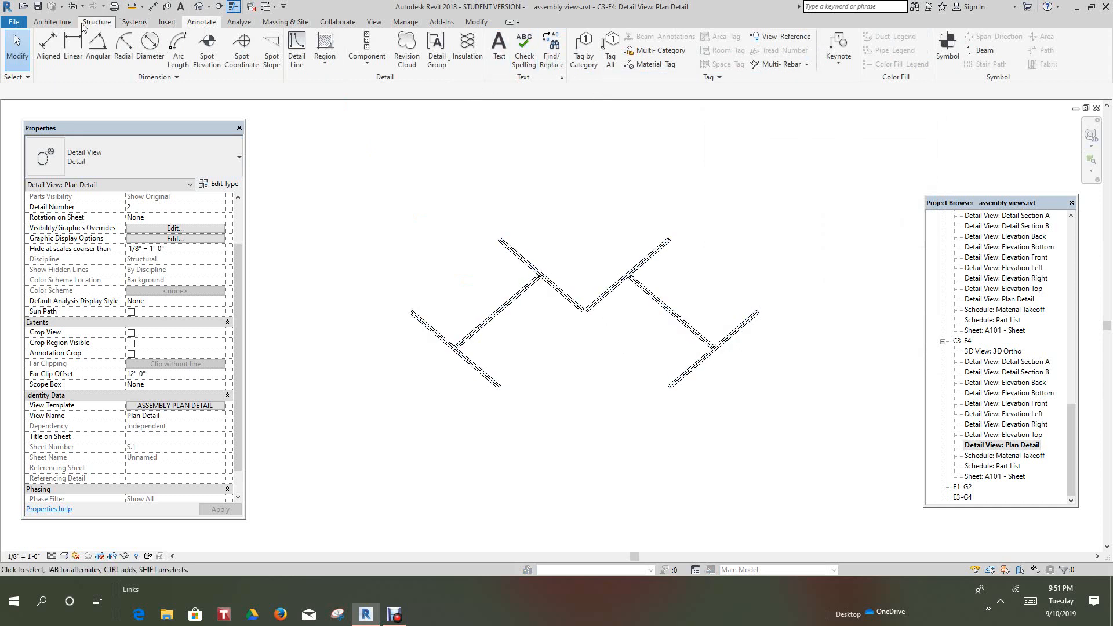
{"action": "left_click", "coordinate": [74, 7]}
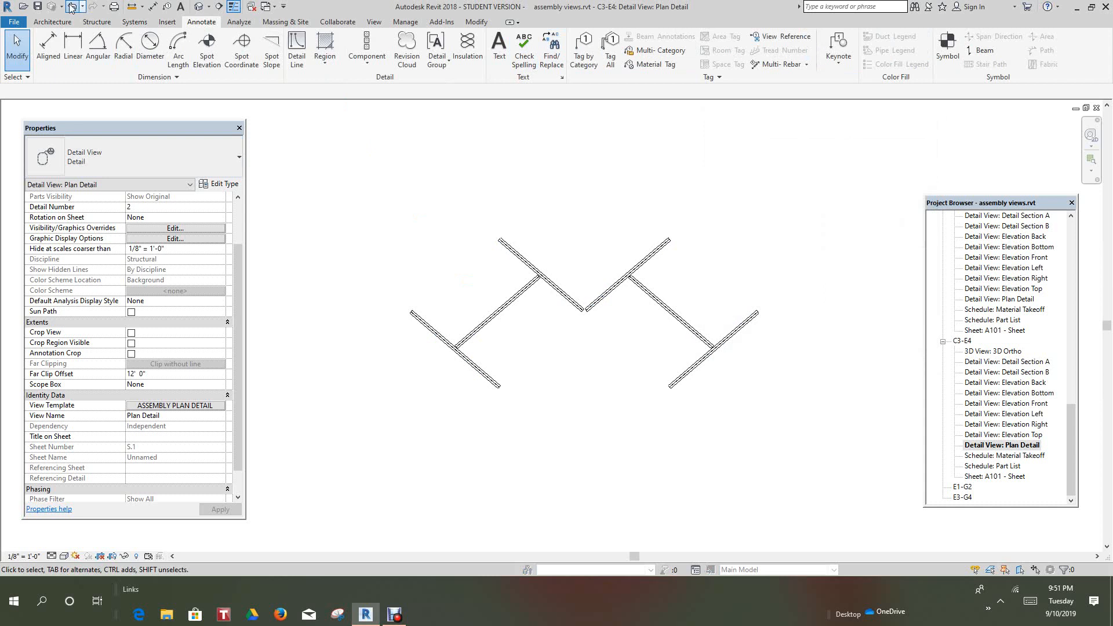
Step: Tag all untagged structural framing in the Plan Detail view with horizontal Structural Framing Tags, using 1/2" leaders
{"action": "left_click", "coordinate": [610, 58]}
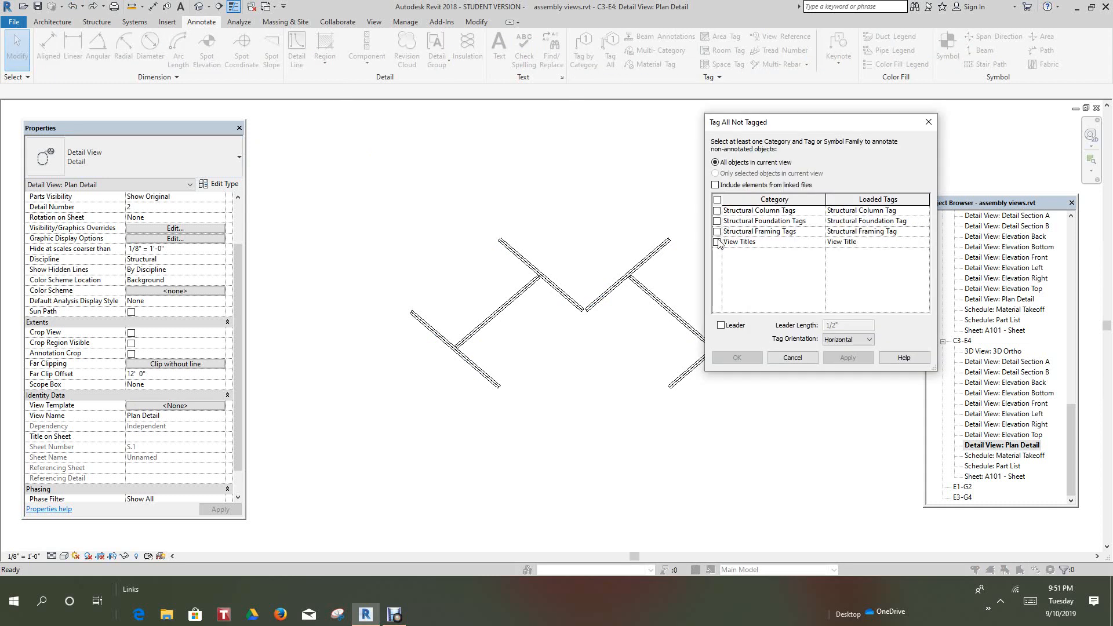
{"action": "left_click", "coordinate": [717, 232]}
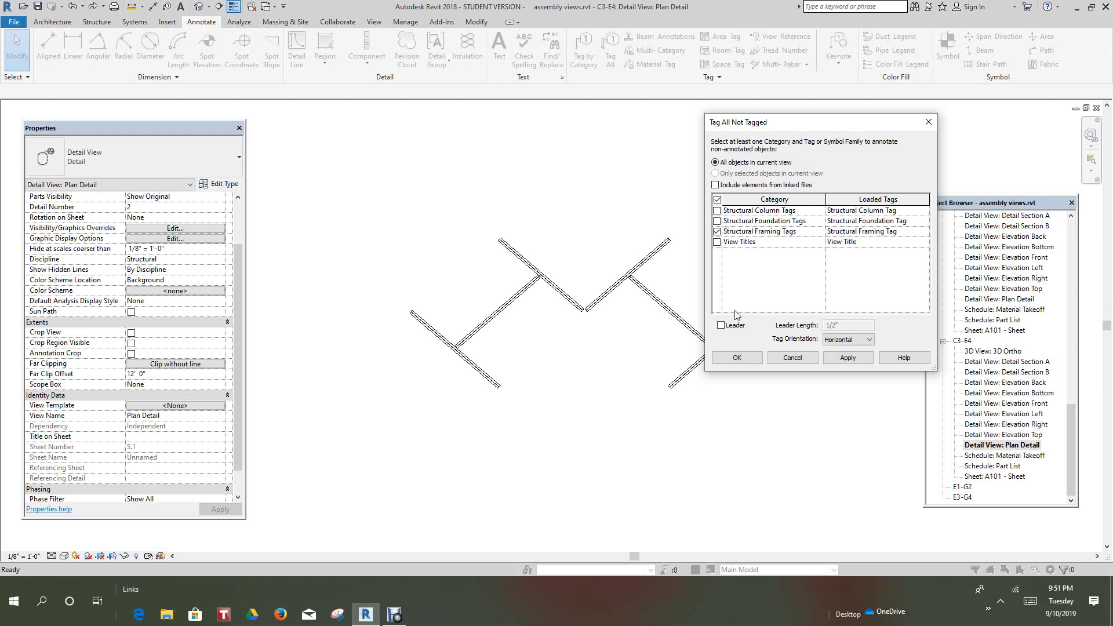
{"action": "left_click", "coordinate": [724, 325]}
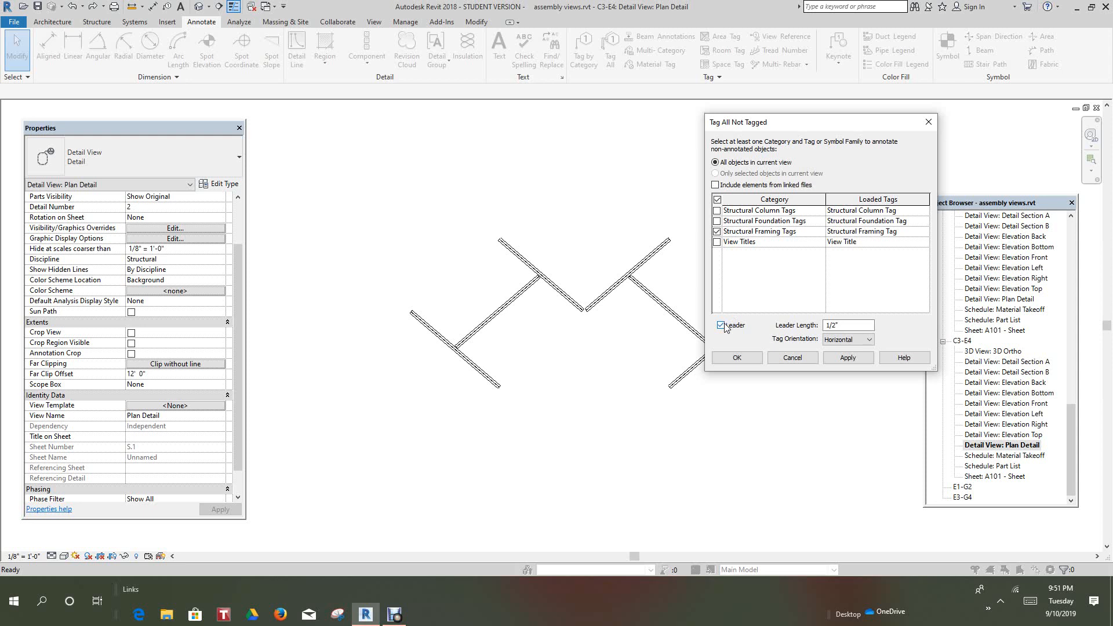
{"action": "left_click", "coordinate": [860, 350]}
{"action": "left_click", "coordinate": [852, 358]}
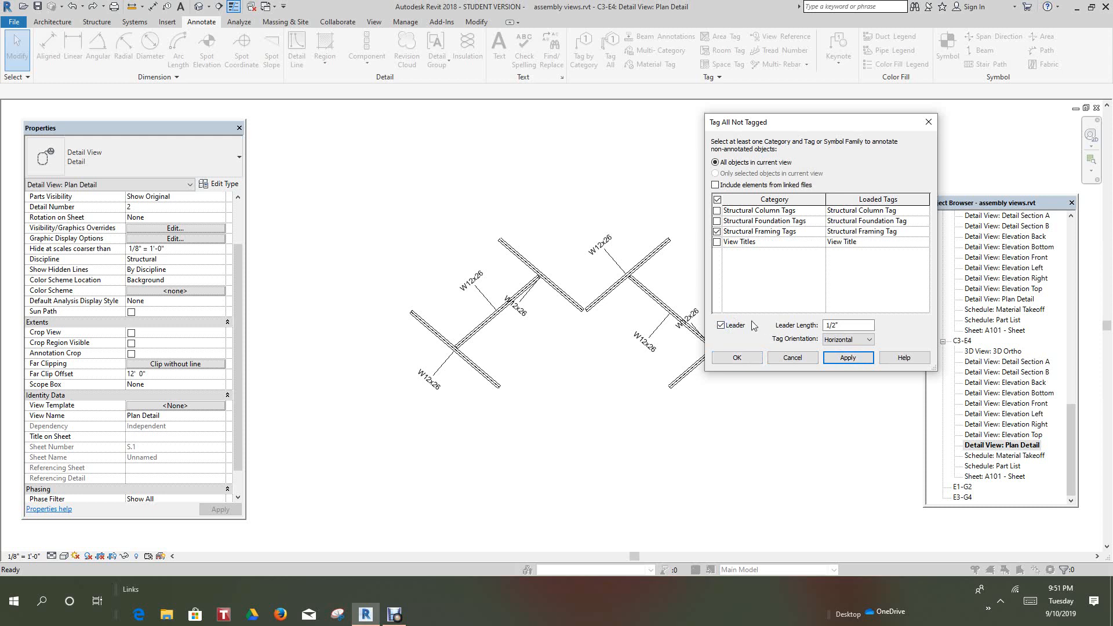
{"action": "left_click", "coordinate": [736, 357]}
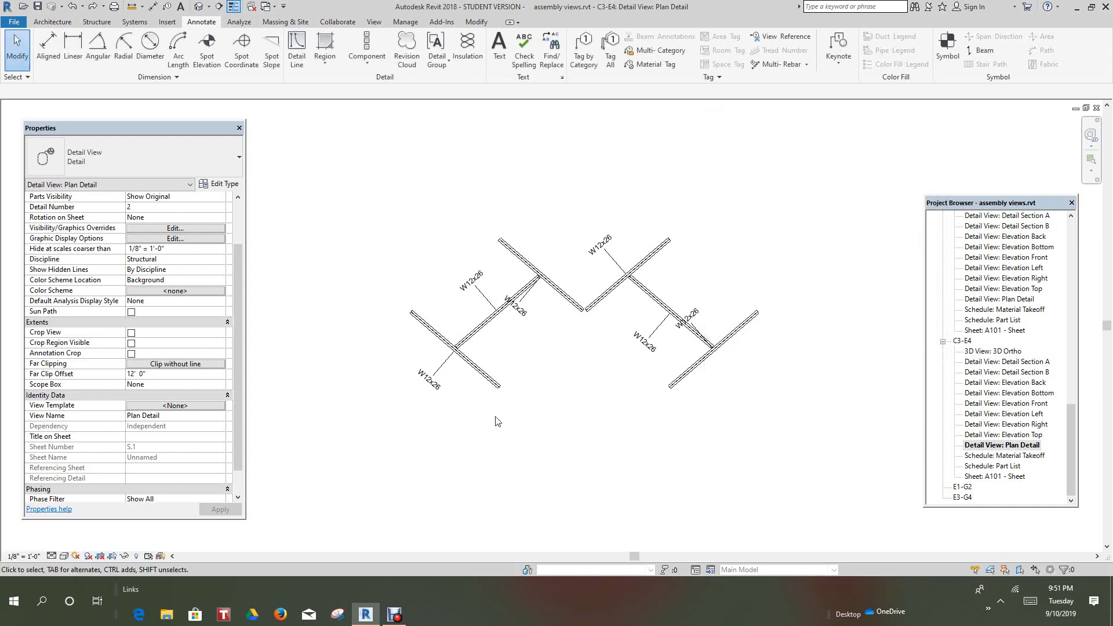
Step: Open the Structural Framing Tag family for editing from the W12x26 tag on the lower-left beam
{"action": "left_click", "coordinate": [435, 383]}
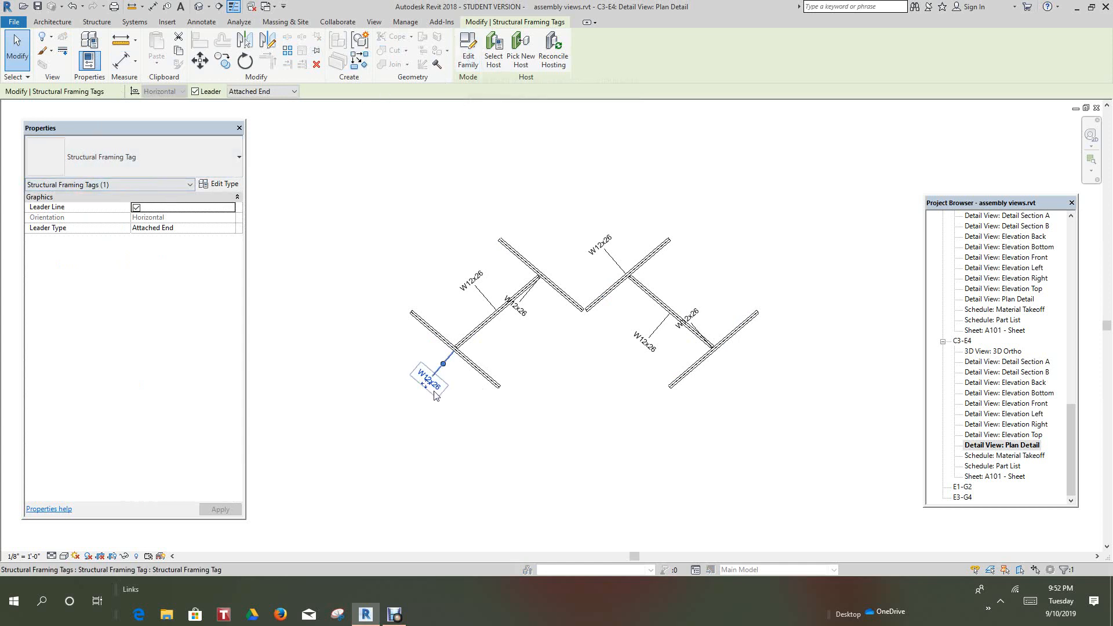
{"action": "scroll", "coordinate": [418, 376], "scroll_direction": "up", "scroll_amount": 2}
{"action": "middle_click_drag", "start_coordinate": [457, 392], "coordinate": [466, 398]}
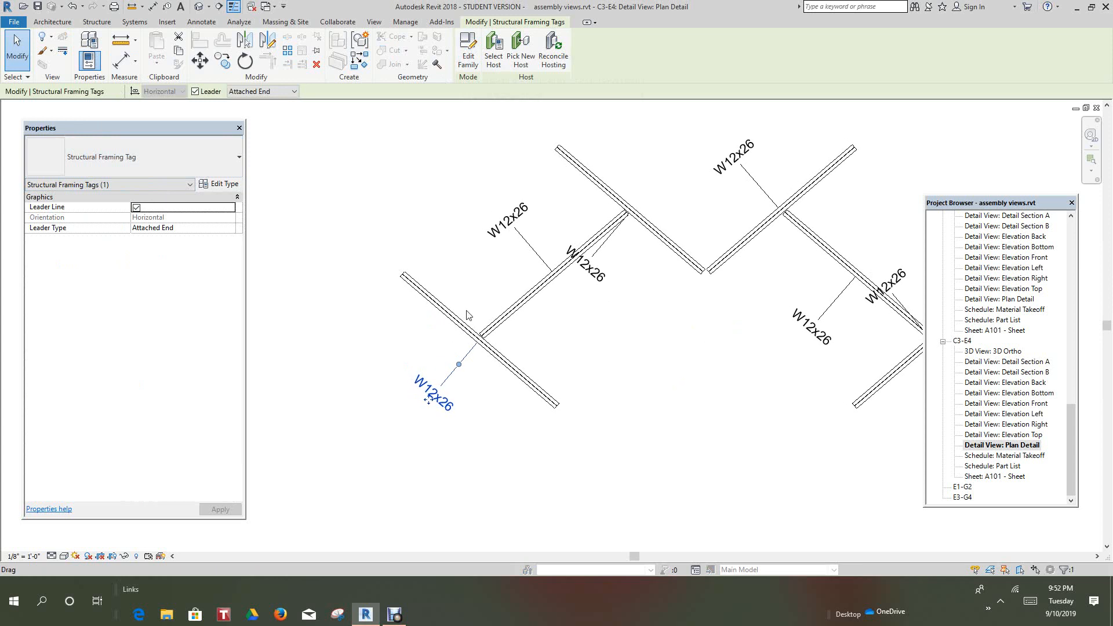
{"action": "left_click", "coordinate": [468, 60]}
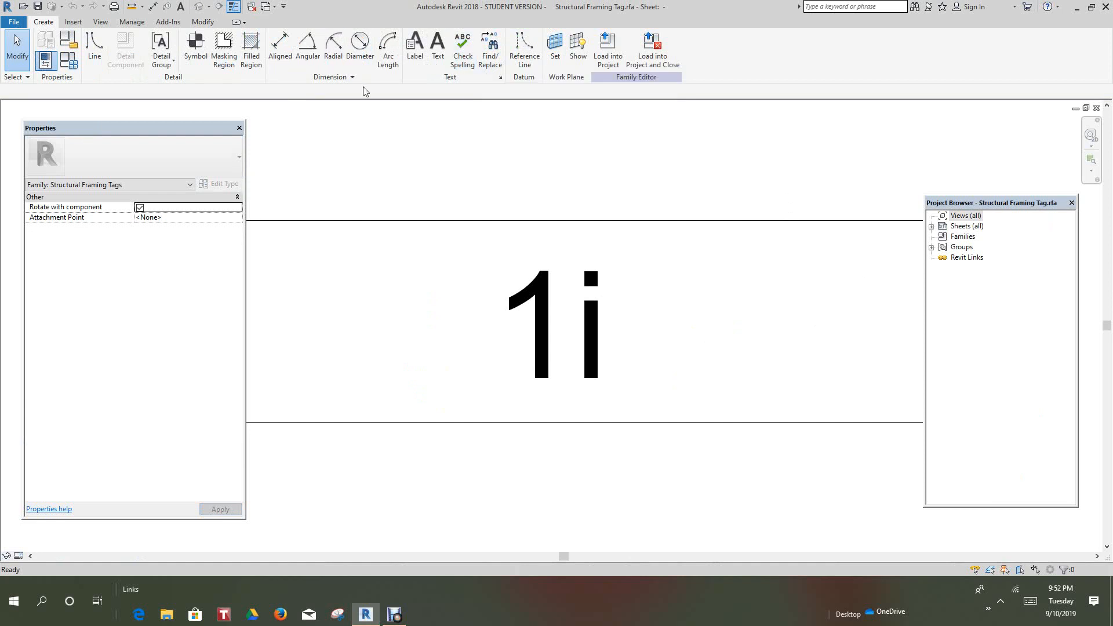
Step: Place a new label centred below the existing label in the tag family and add the Mark parameter to it
{"action": "left_click", "coordinate": [414, 50]}
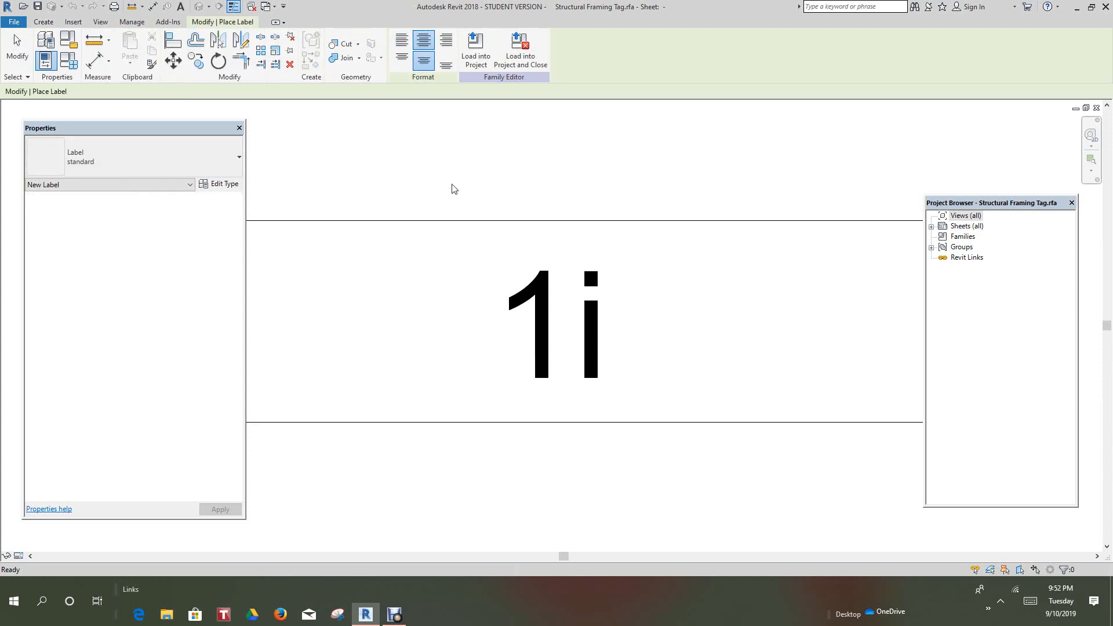
{"action": "scroll", "coordinate": [533, 414], "scroll_direction": "down", "scroll_amount": 1}
{"action": "middle_click_drag", "start_coordinate": [533, 414], "coordinate": [492, 297]}
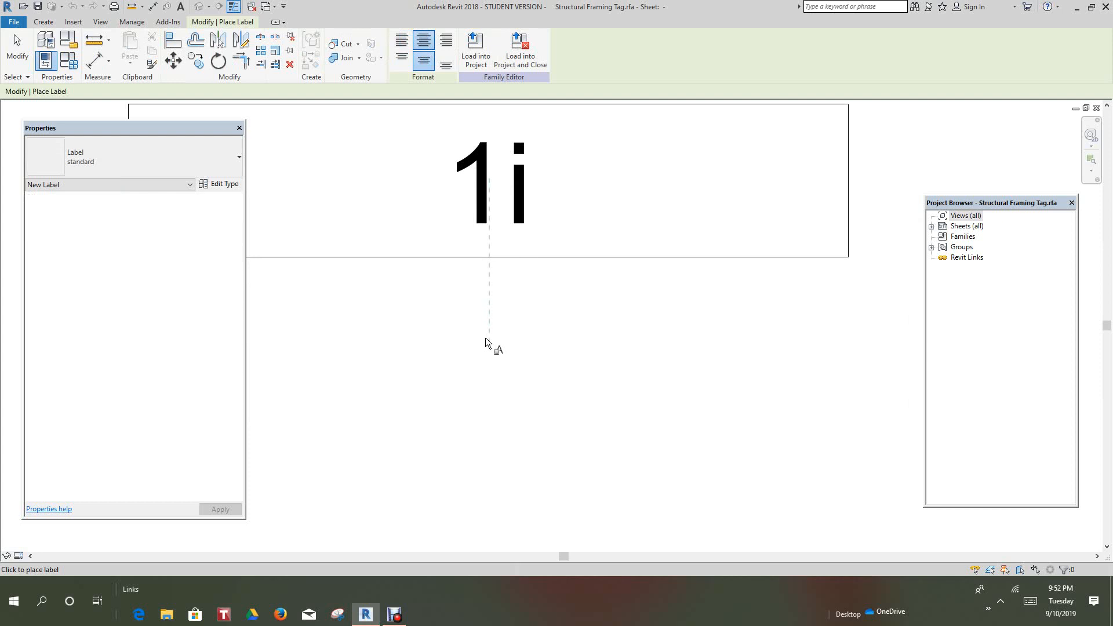
{"action": "left_click", "coordinate": [488, 352]}
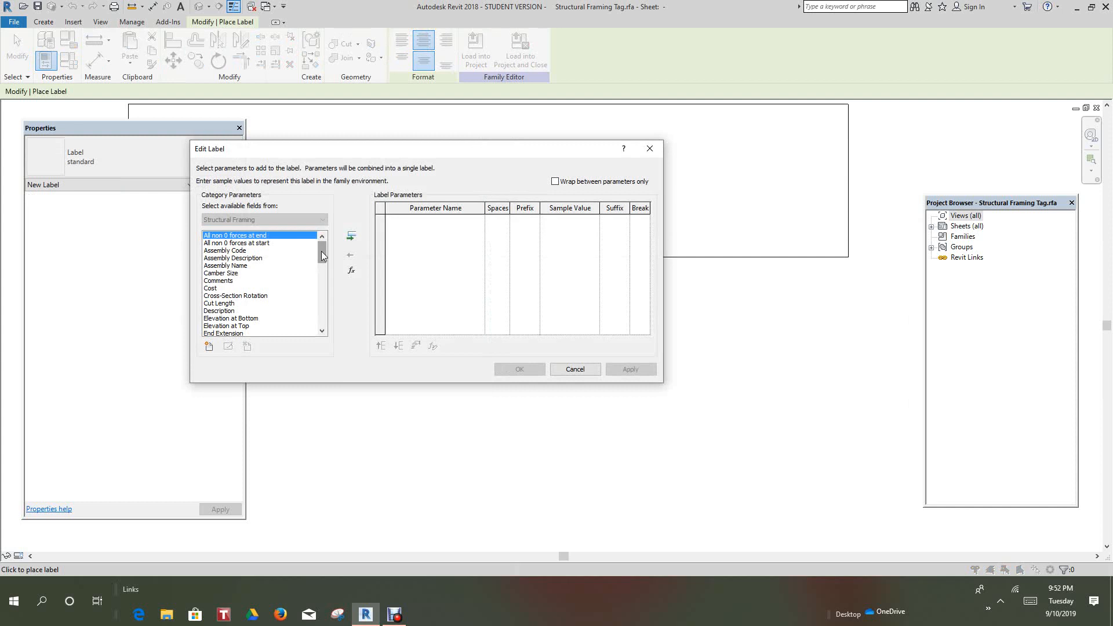
{"action": "scroll", "coordinate": [322, 255], "scroll_direction": "down", "scroll_amount": 5}
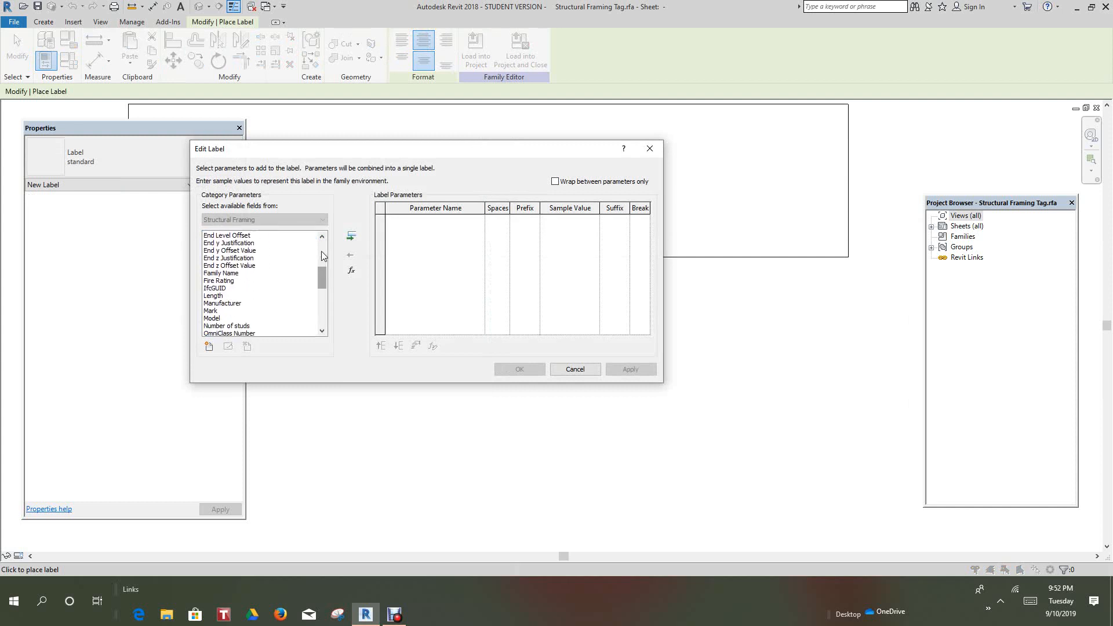
{"action": "scroll", "coordinate": [322, 255], "scroll_direction": "down", "scroll_amount": 3}
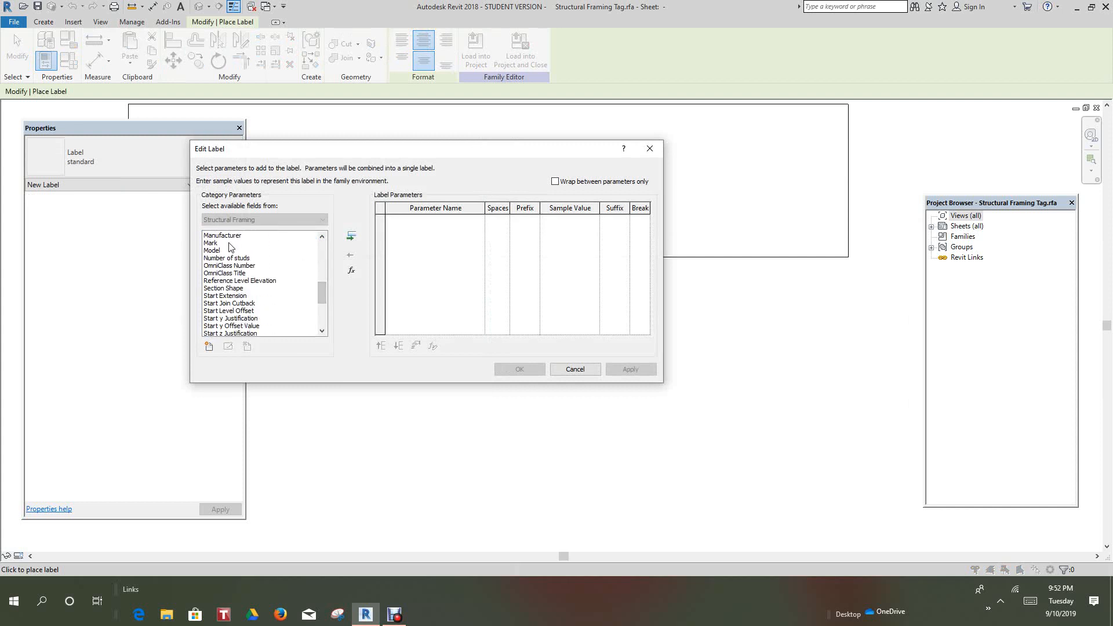
{"action": "left_click", "coordinate": [219, 243]}
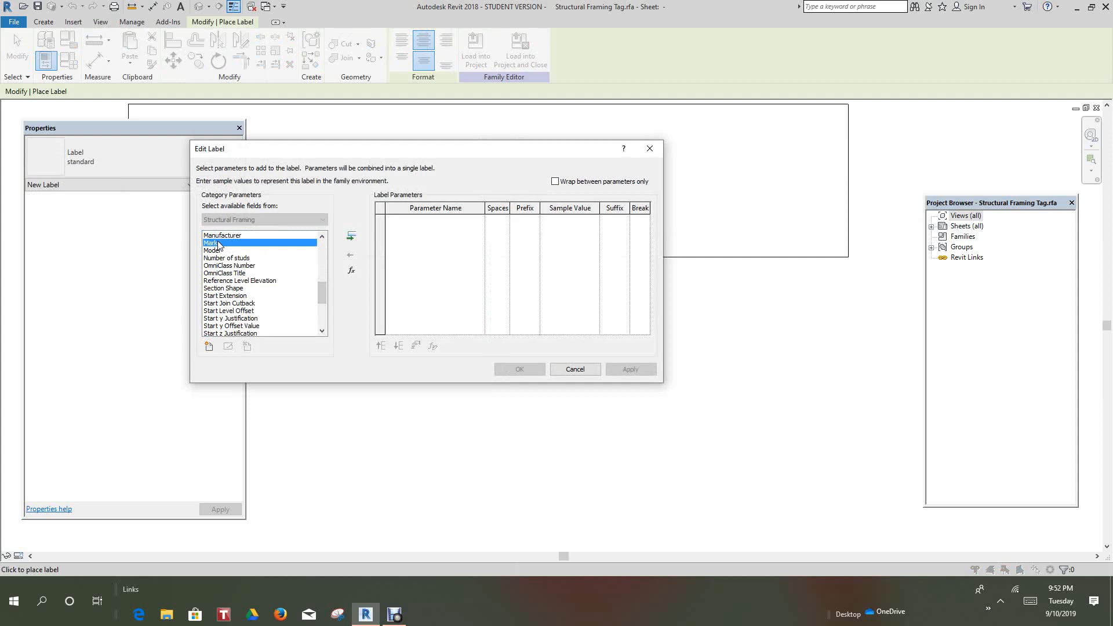
{"action": "left_click", "coordinate": [351, 237]}
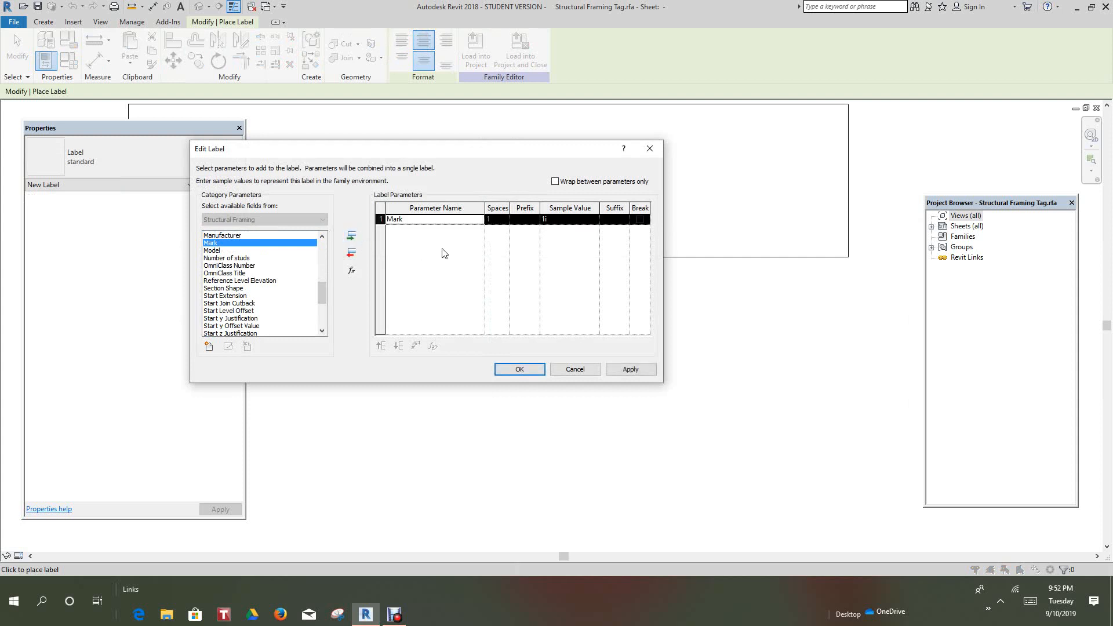
Step: Set the Mark parameter's prefix to ~BM and accept the new label
{"action": "left_click", "coordinate": [521, 220]}
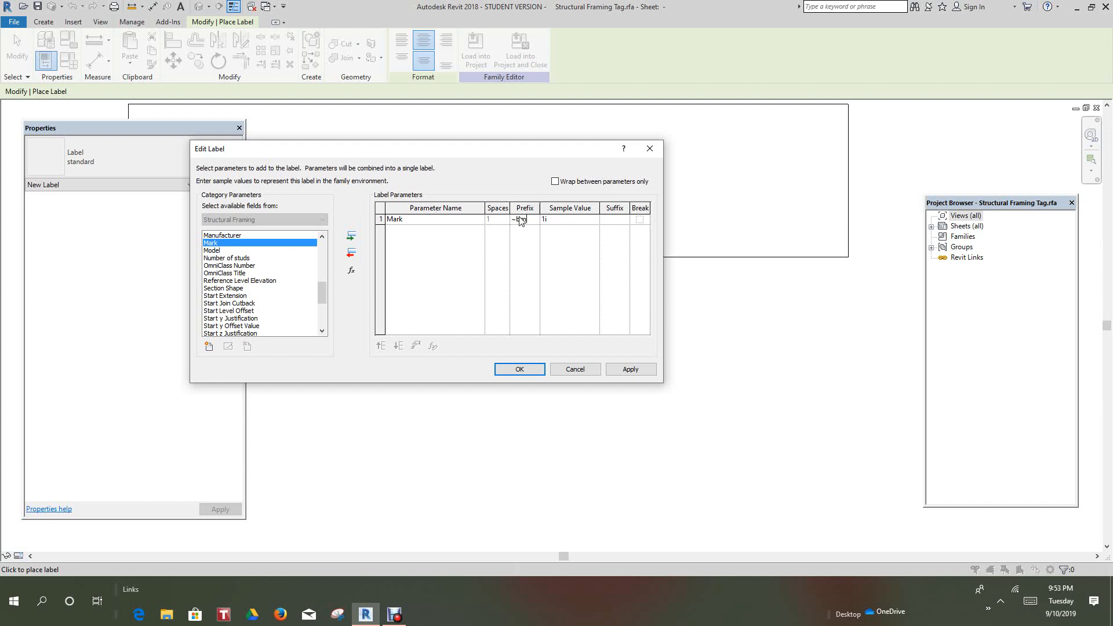
{"action": "key", "text": "BackSpace"}
{"action": "left_click", "coordinate": [620, 371]}
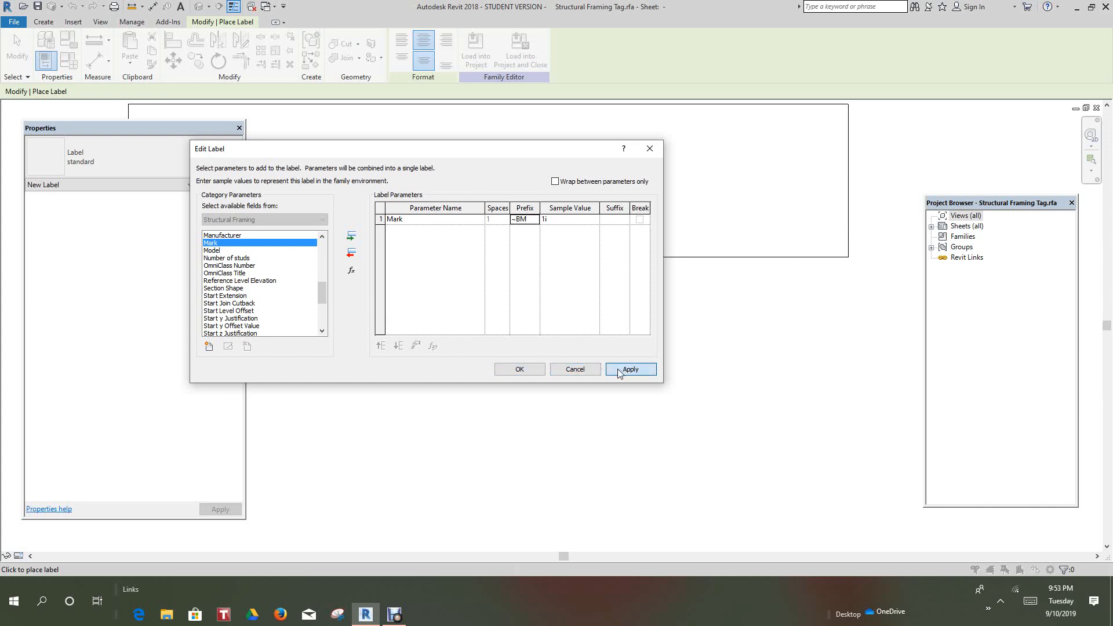
{"action": "left_click", "coordinate": [538, 369]}
{"action": "scroll", "coordinate": [516, 388], "scroll_direction": "up", "scroll_amount": 2}
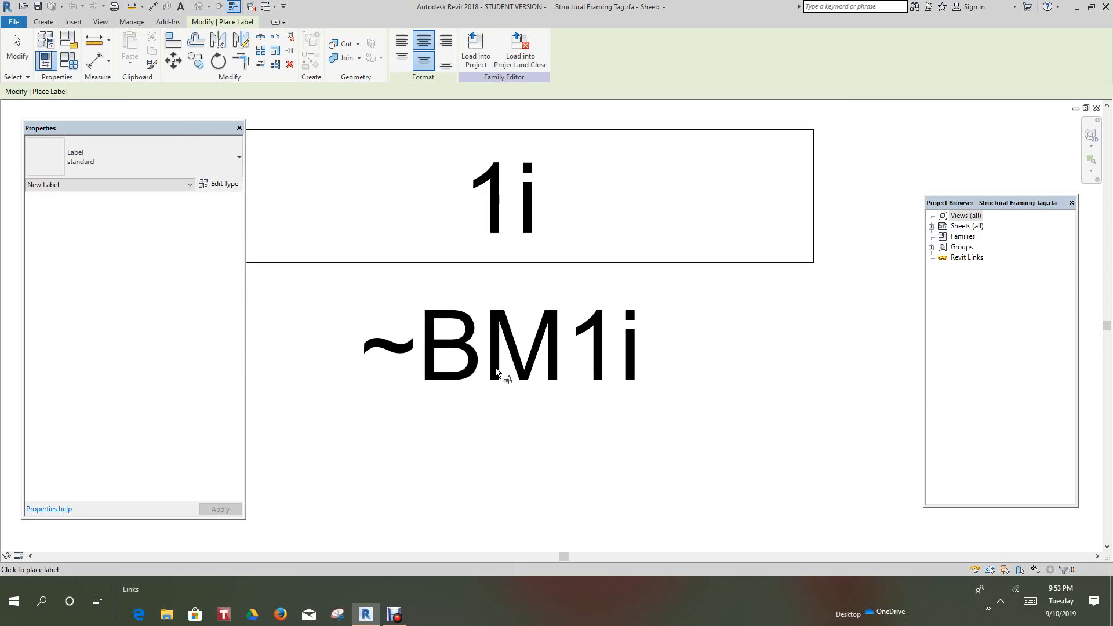
{"action": "scroll", "coordinate": [496, 371], "scroll_direction": "up", "scroll_amount": 2}
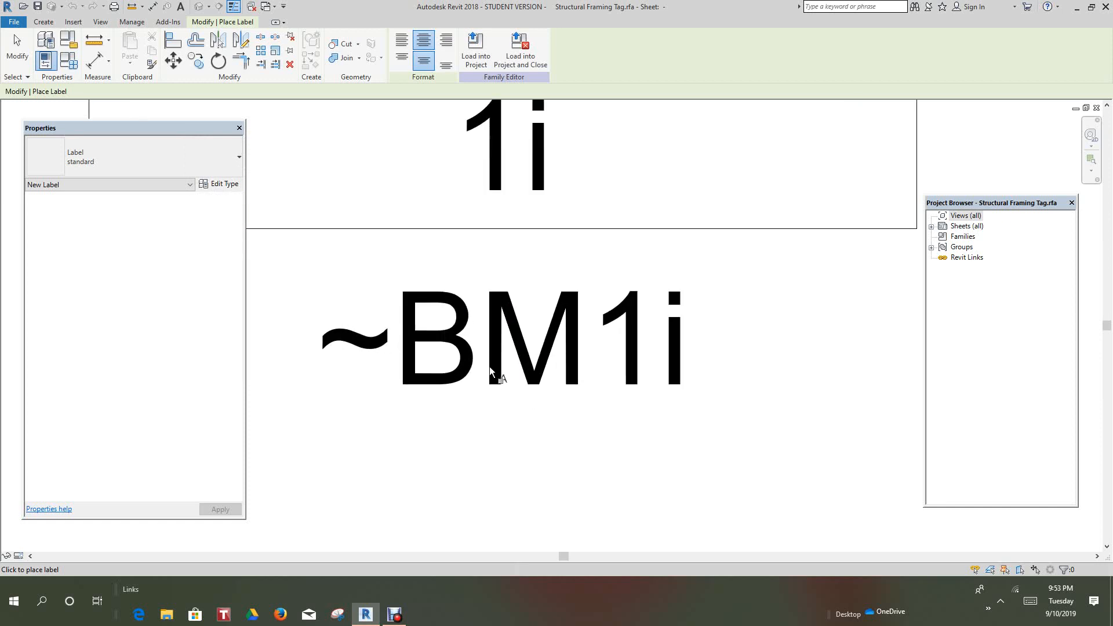
{"action": "scroll", "coordinate": [488, 366], "scroll_direction": "down", "scroll_amount": 1}
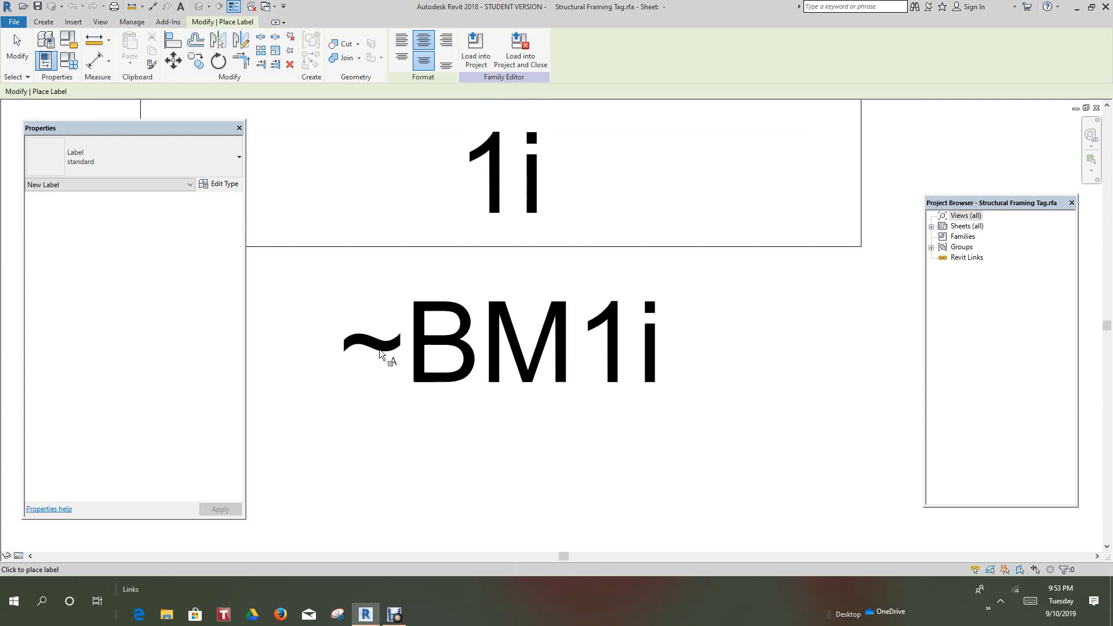
Step: Create a new tag family type named STANDARD WITH MARK and accept the family types
{"action": "left_click", "coordinate": [65, 67]}
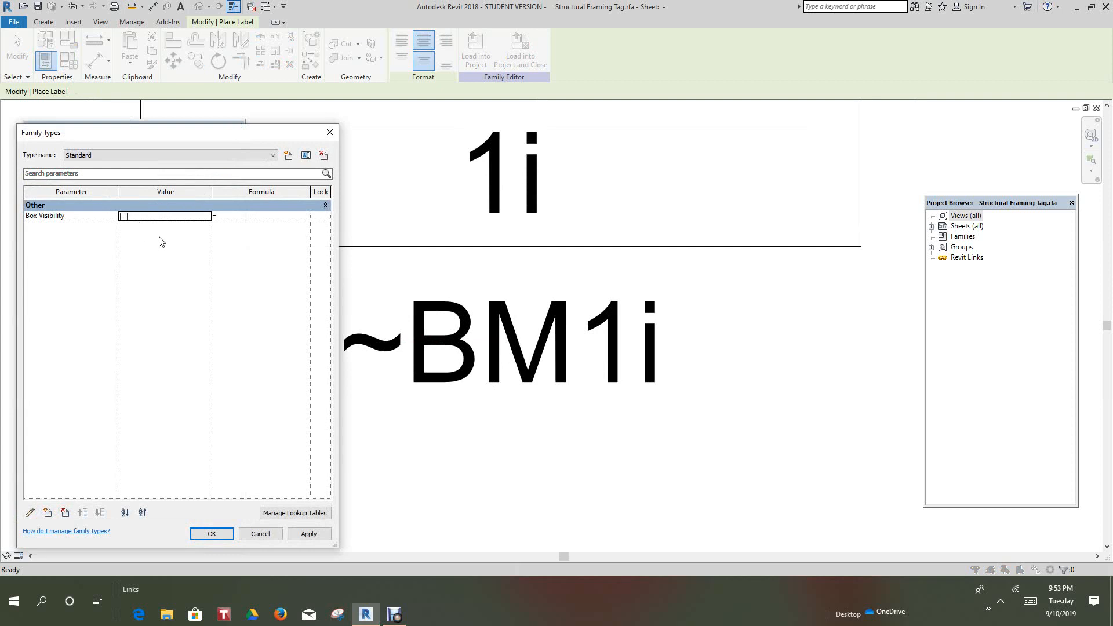
{"action": "left_click", "coordinate": [288, 157]}
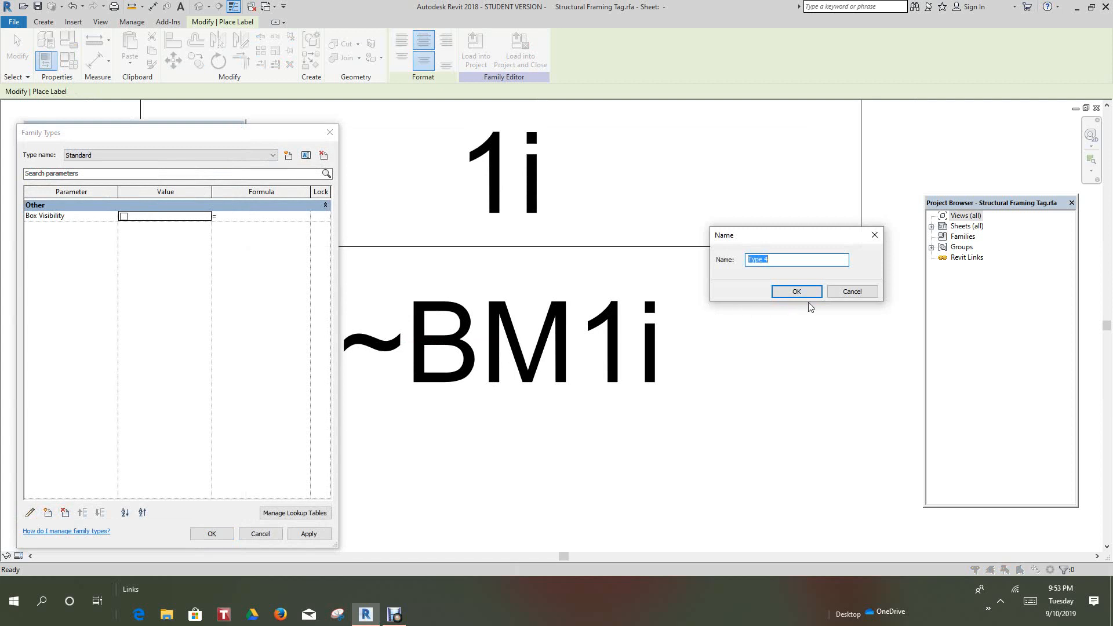
{"action": "type", "text": "STANDARD WITH MARK"}
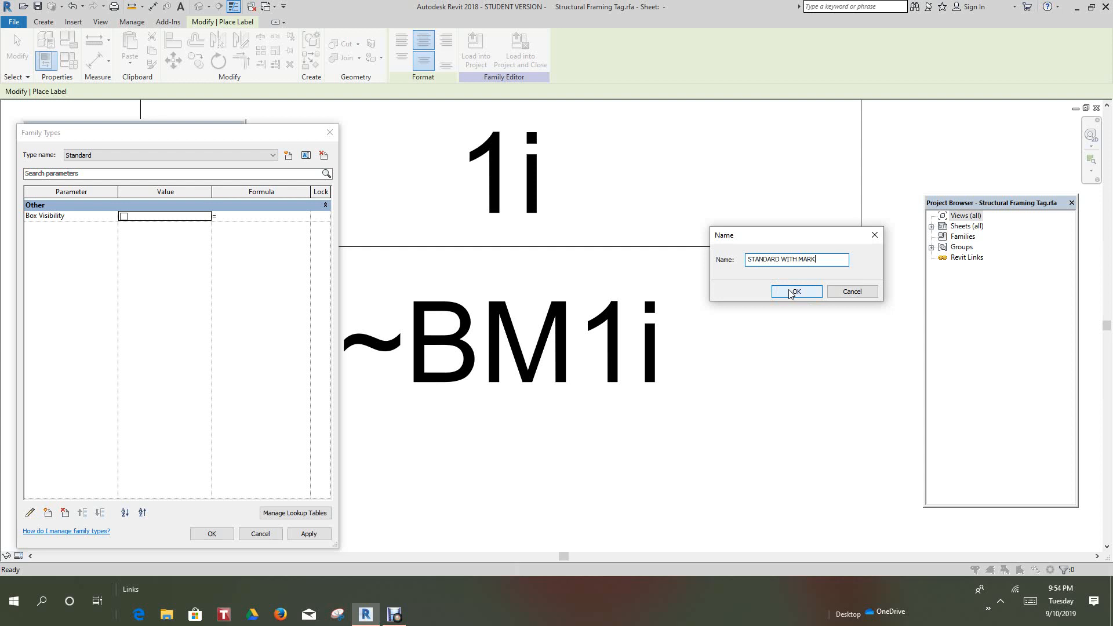
{"action": "left_click", "coordinate": [791, 293]}
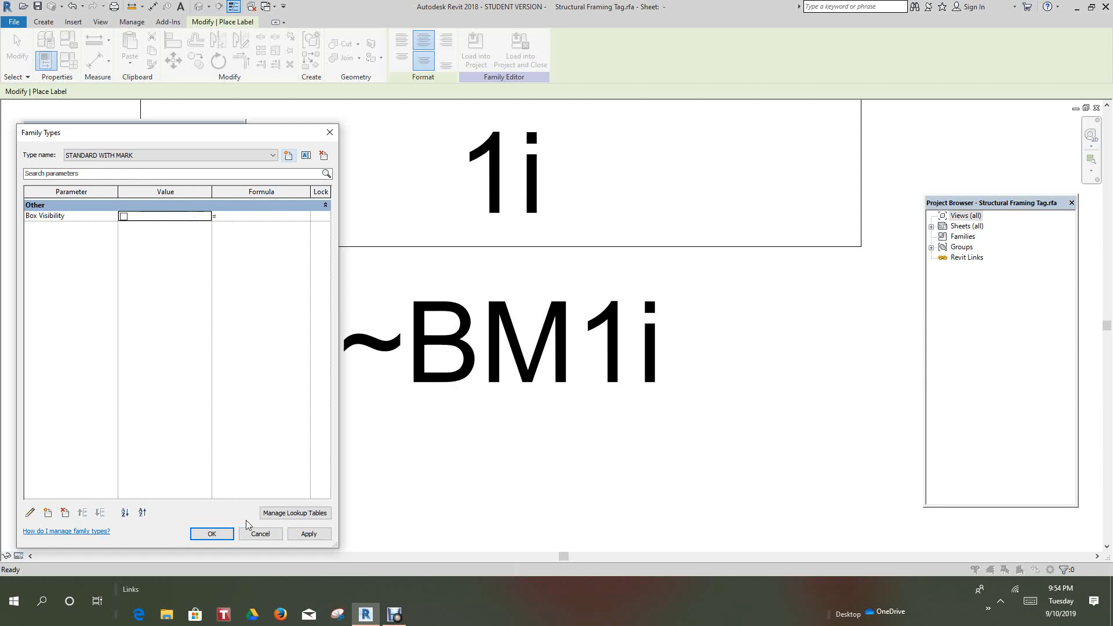
{"action": "left_click", "coordinate": [213, 532]}
Step: Leave label placement and turn off the Visible property of the ~BM1i label
{"action": "scroll", "coordinate": [490, 422], "scroll_direction": "down", "scroll_amount": 1}
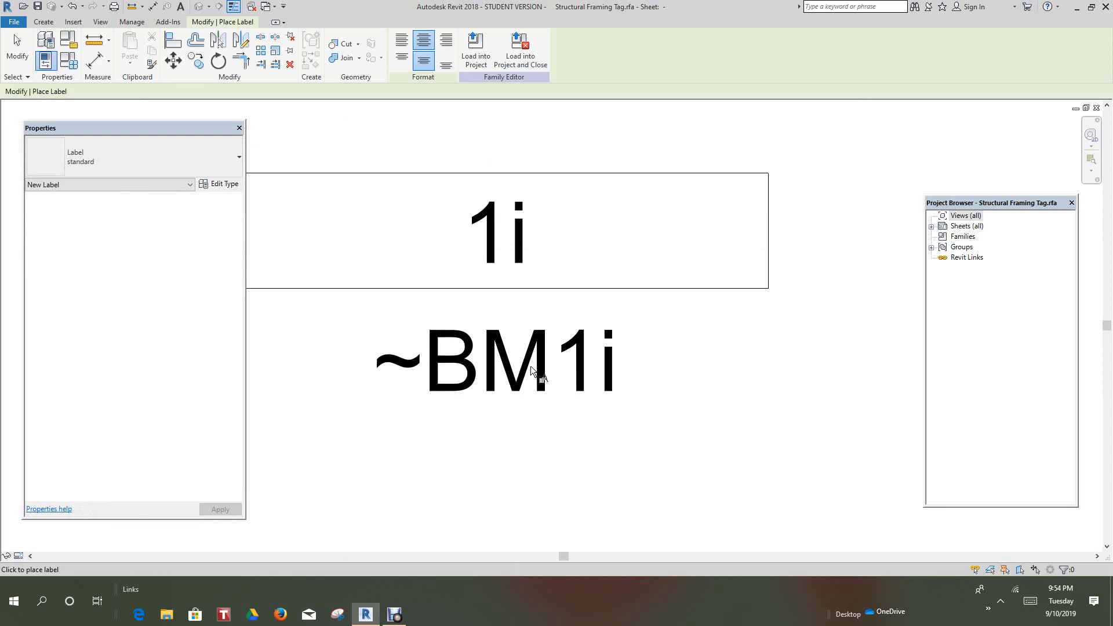
{"action": "right_click", "coordinate": [617, 450]}
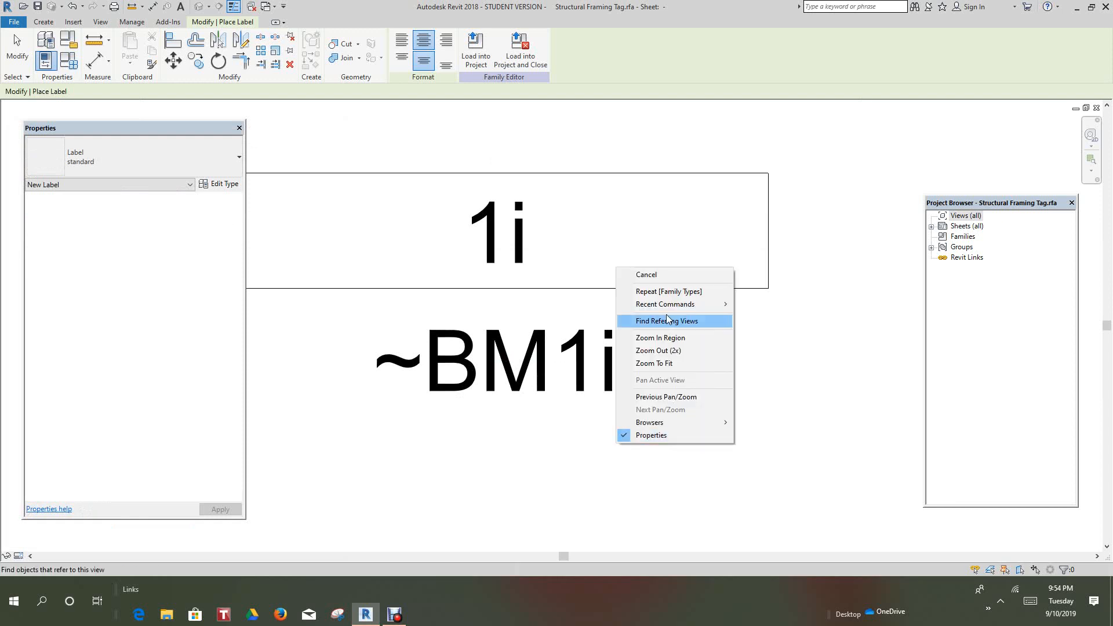
{"action": "left_click", "coordinate": [646, 275]}
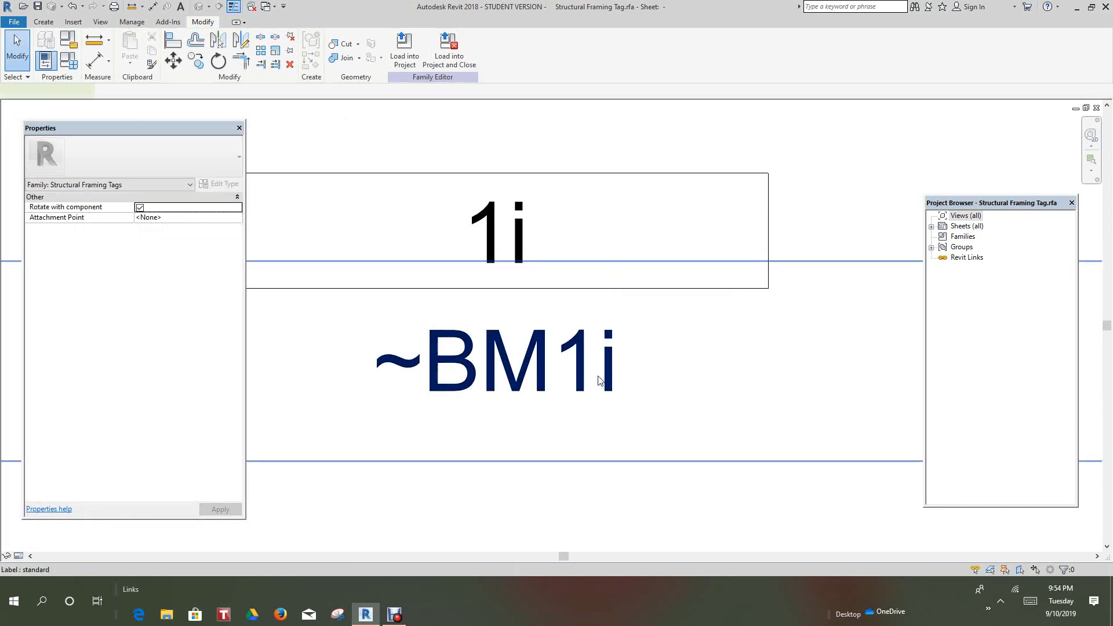
{"action": "left_click", "coordinate": [598, 377]}
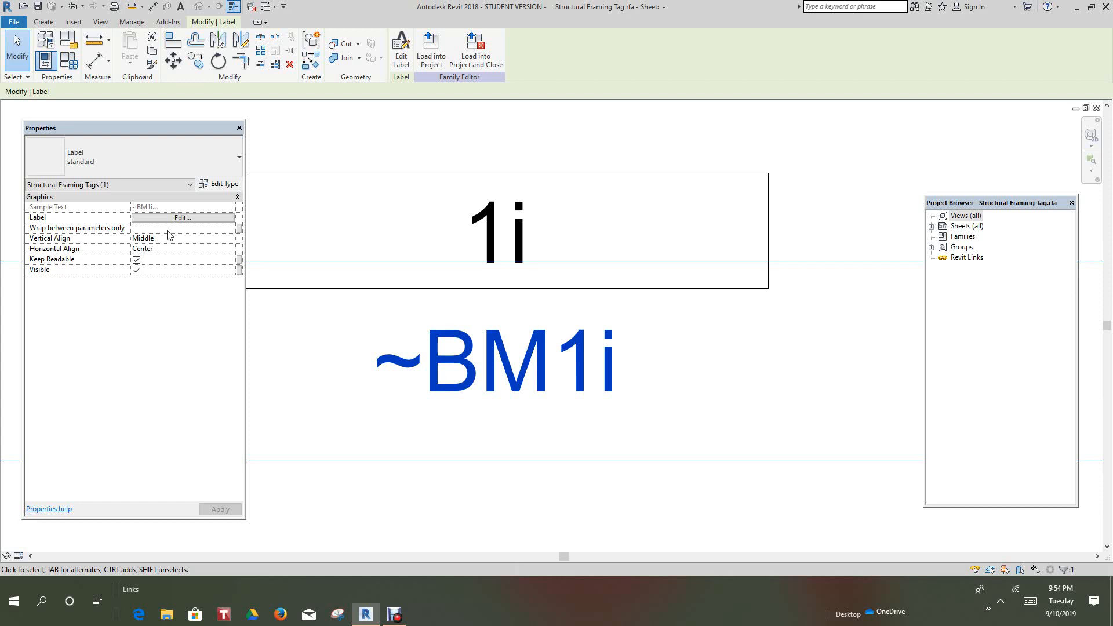
{"action": "left_click", "coordinate": [136, 271]}
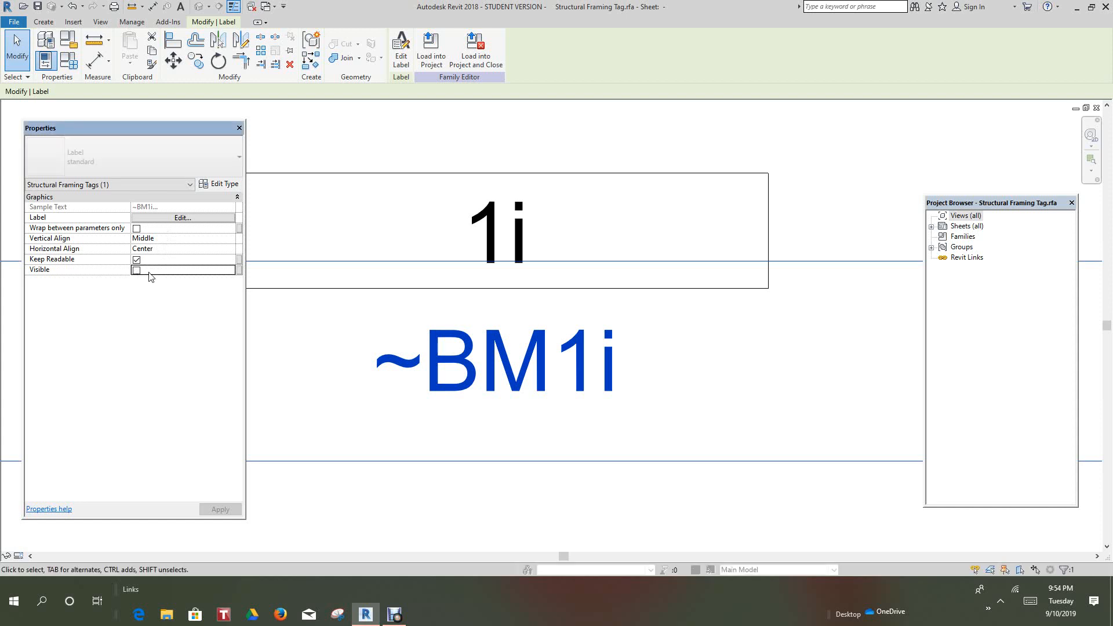
Step: Associate the ~BM1i label's Visible property with a new type-based family parameter named MARK LABEL
{"action": "left_click", "coordinate": [239, 272]}
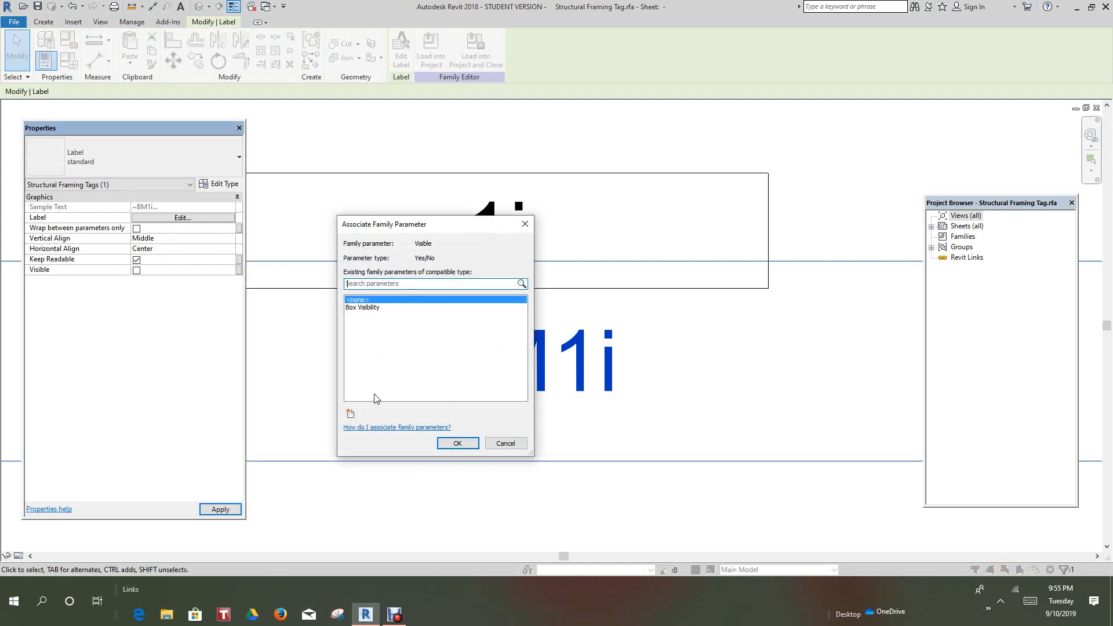
{"action": "left_click", "coordinate": [350, 414]}
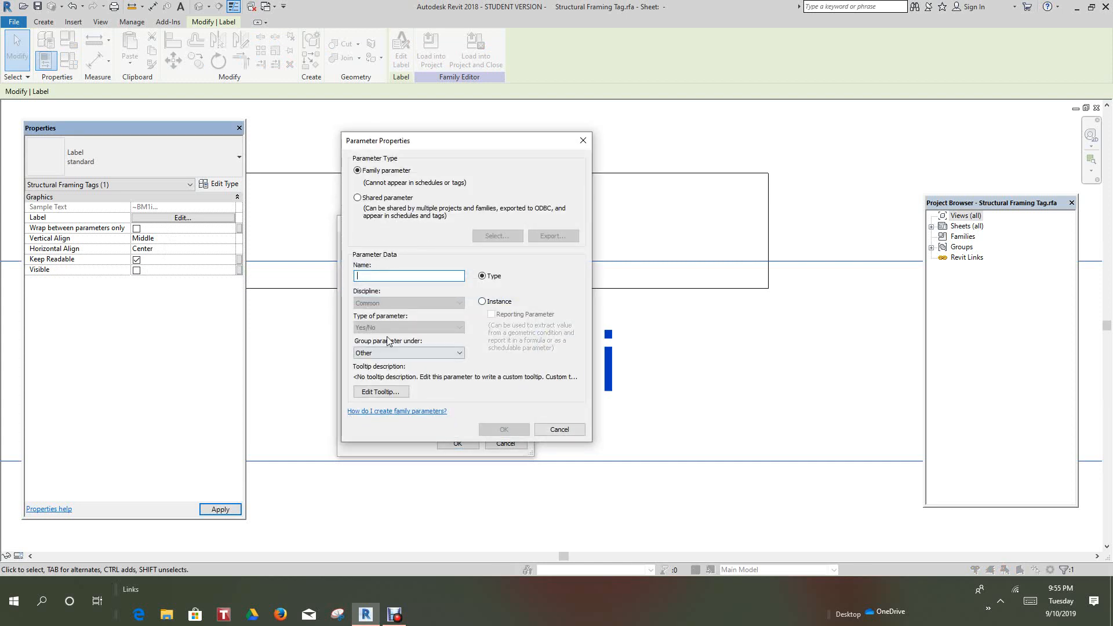
{"action": "type", "text": "MARK LABEL"}
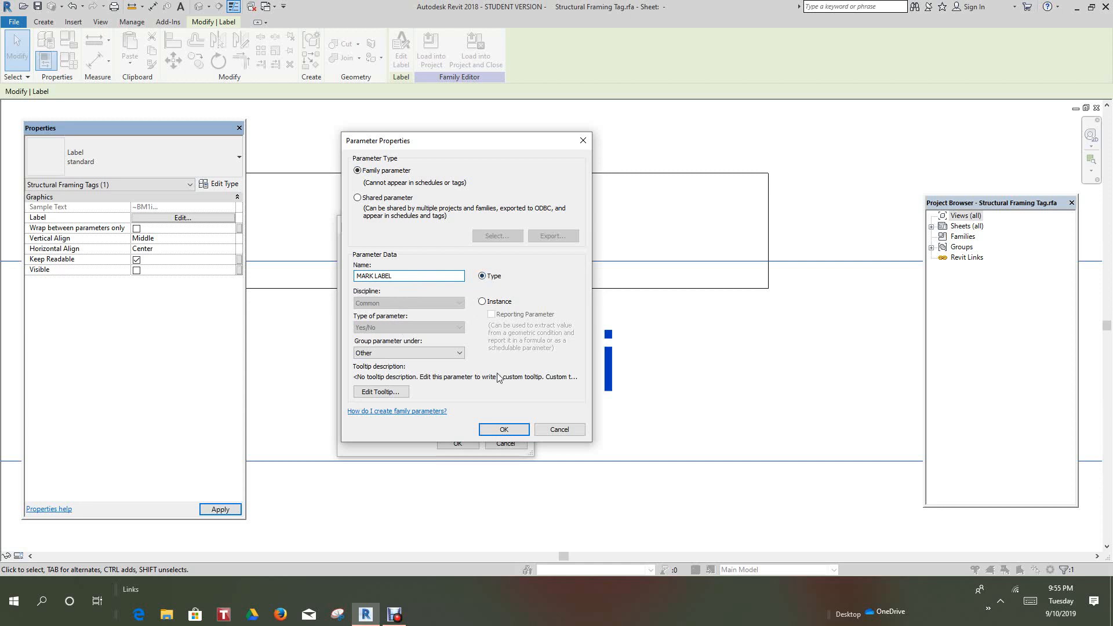
{"action": "left_click", "coordinate": [502, 426]}
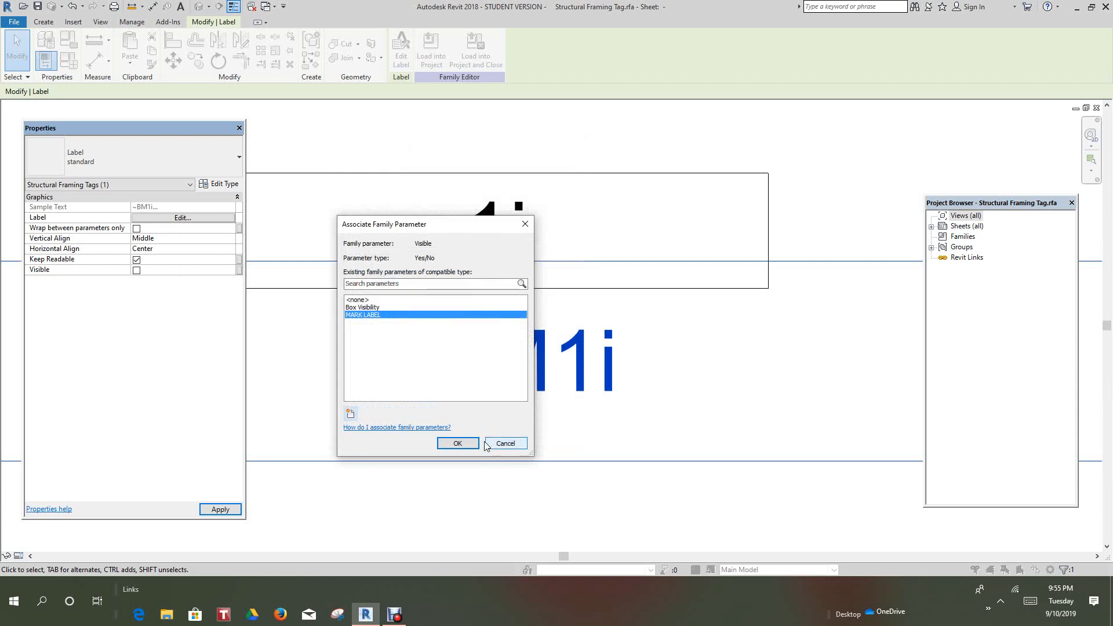
{"action": "left_click", "coordinate": [453, 444]}
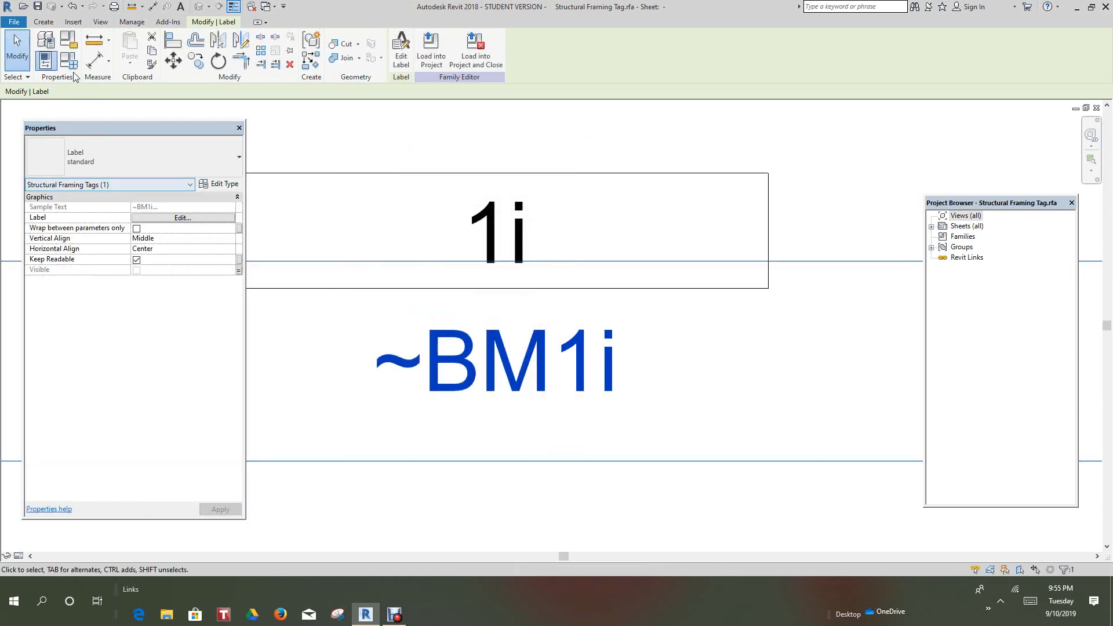
Step: In the family types, group the Box Visibility parameter under Visibility
{"action": "left_click", "coordinate": [68, 65]}
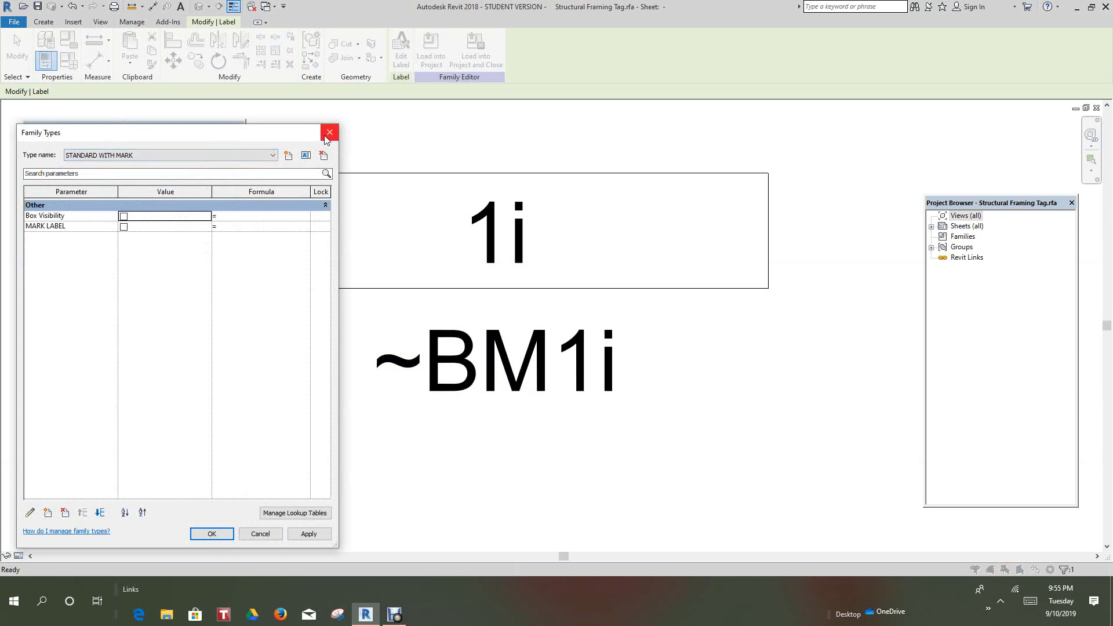
{"action": "left_click", "coordinate": [84, 220]}
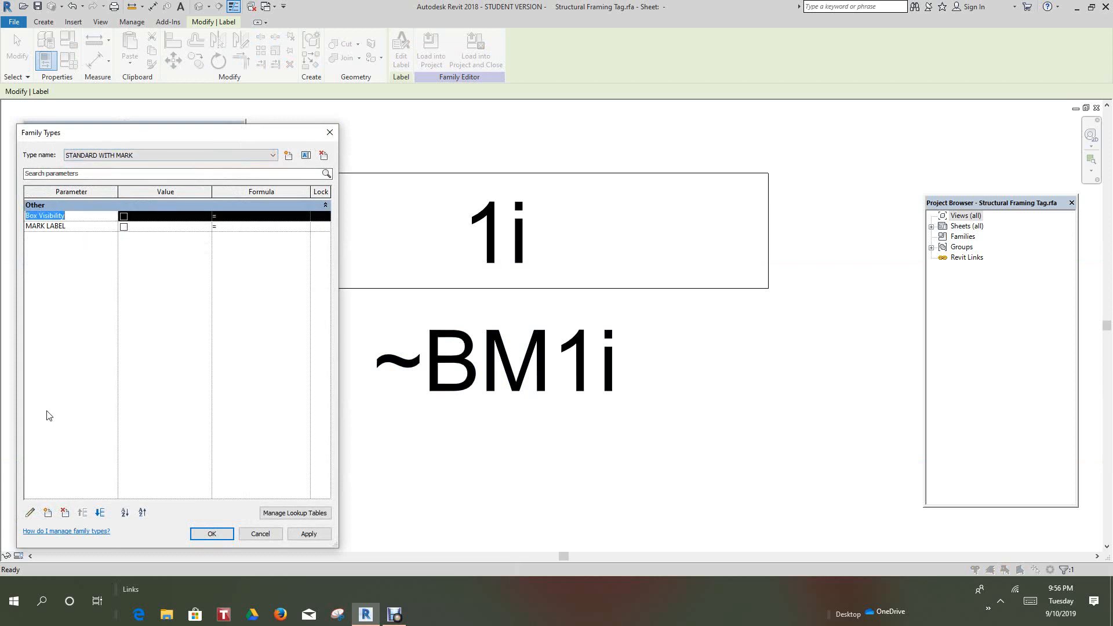
{"action": "left_click", "coordinate": [30, 513]}
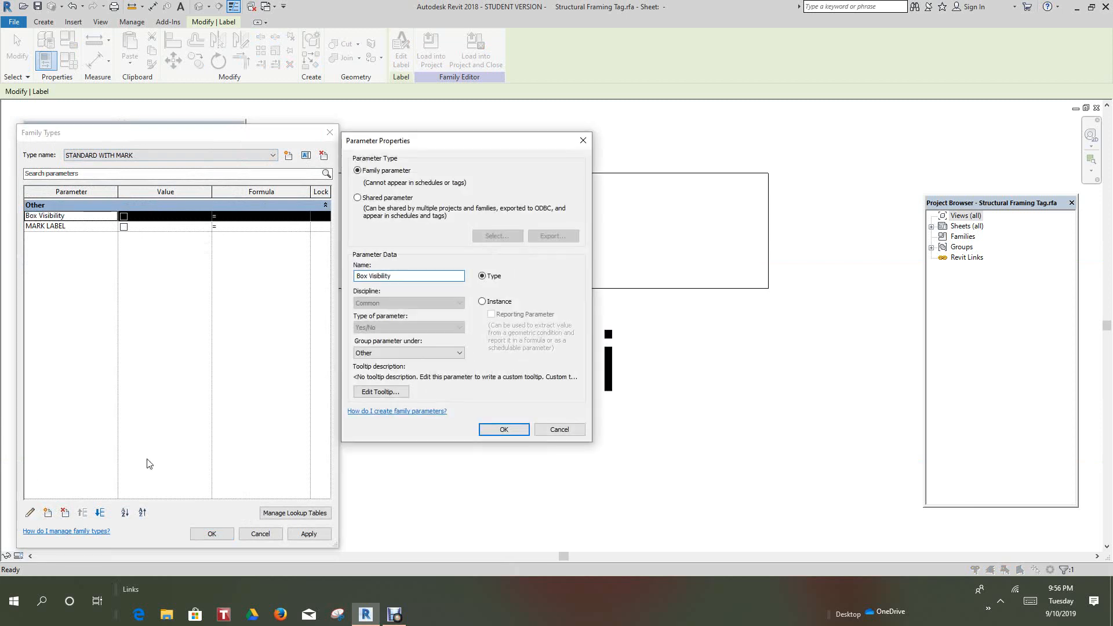
{"action": "left_click", "coordinate": [461, 354]}
{"action": "left_click", "coordinate": [363, 576]}
{"action": "left_click", "coordinate": [504, 430]}
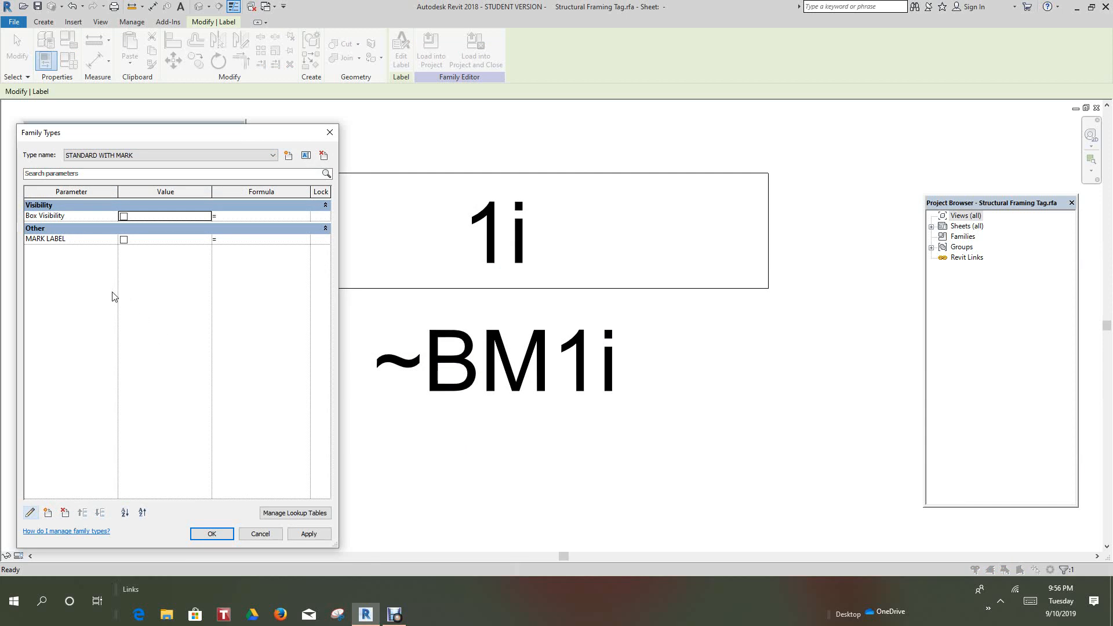
Step: Move the Box Visibility parameter back to the Other group, and return it to the Visibility group
{"action": "left_click", "coordinate": [29, 515]}
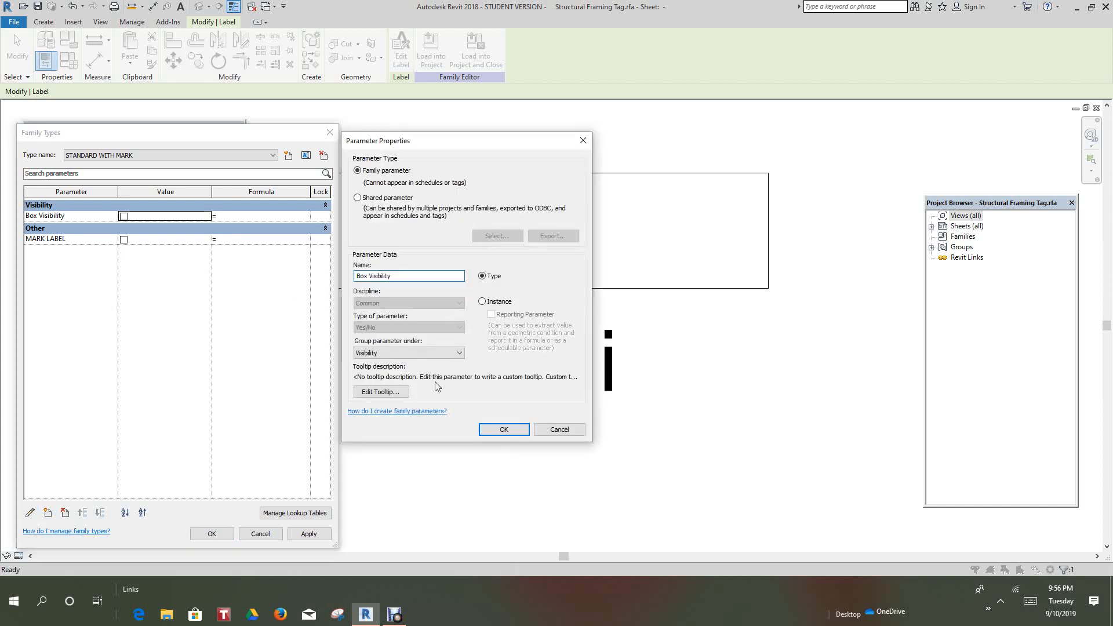
{"action": "left_click", "coordinate": [459, 354]}
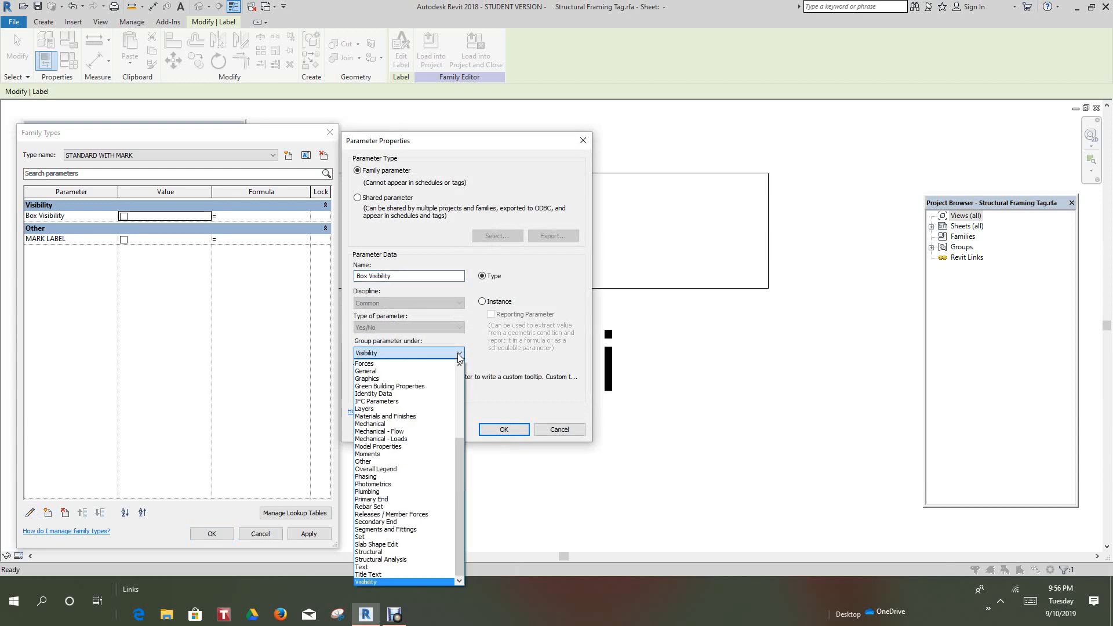
{"action": "left_click", "coordinate": [372, 461]}
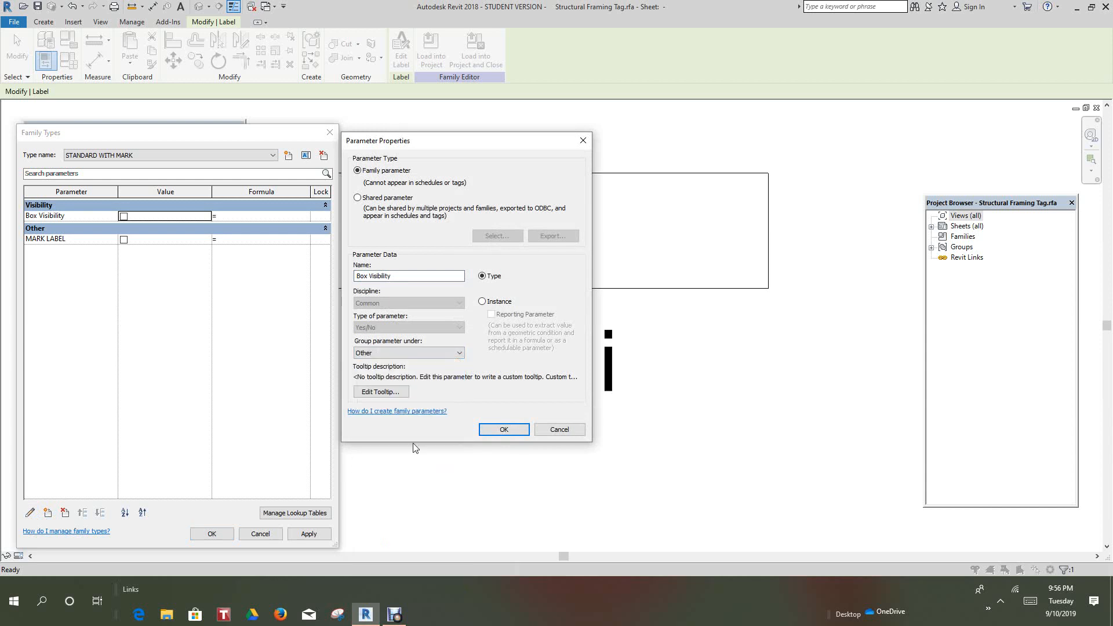
{"action": "left_click", "coordinate": [502, 429]}
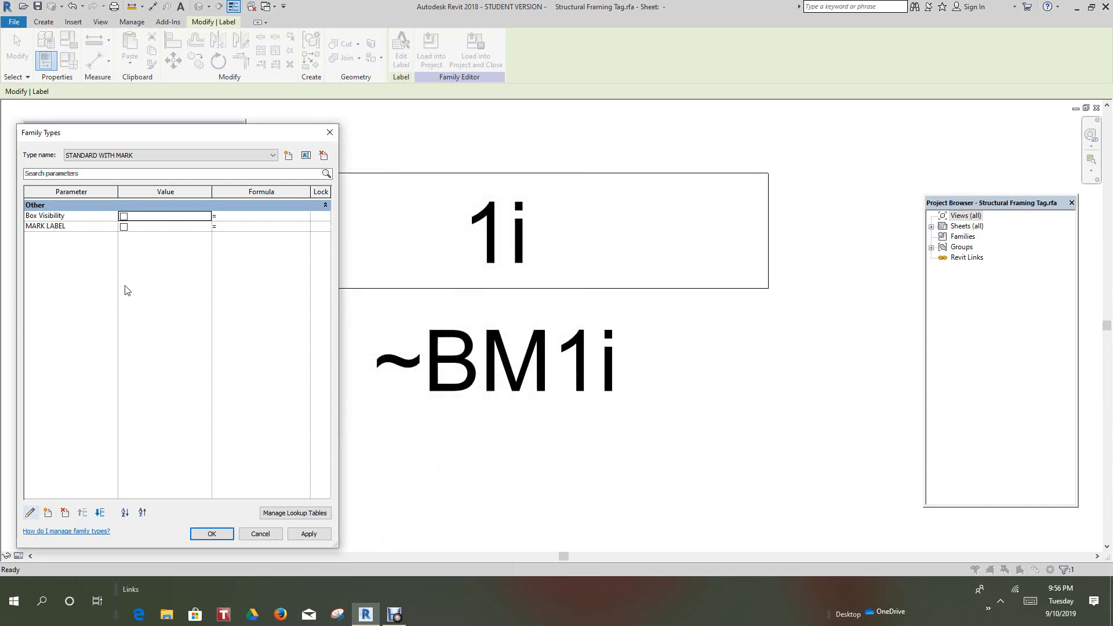
{"action": "left_click", "coordinate": [80, 220]}
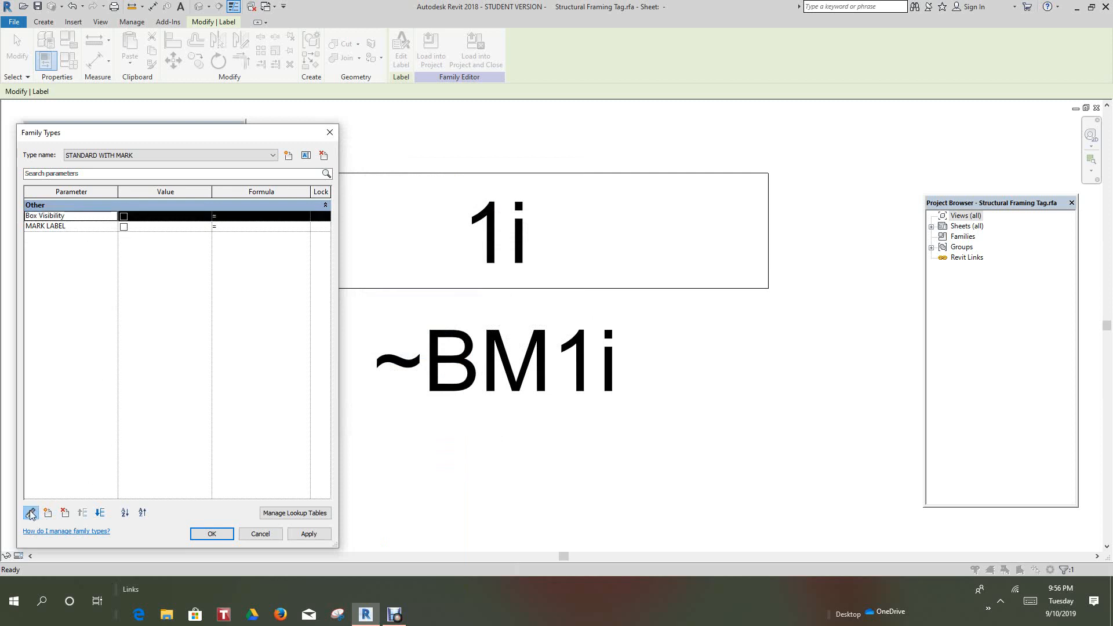
{"action": "left_click", "coordinate": [31, 513]}
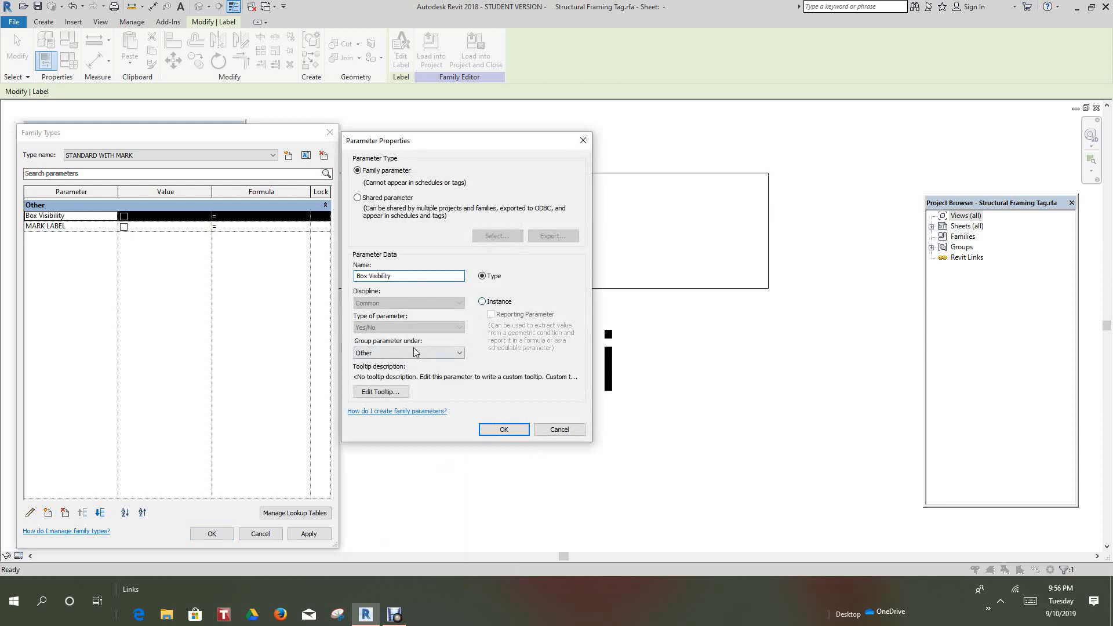
{"action": "left_click", "coordinate": [458, 355]}
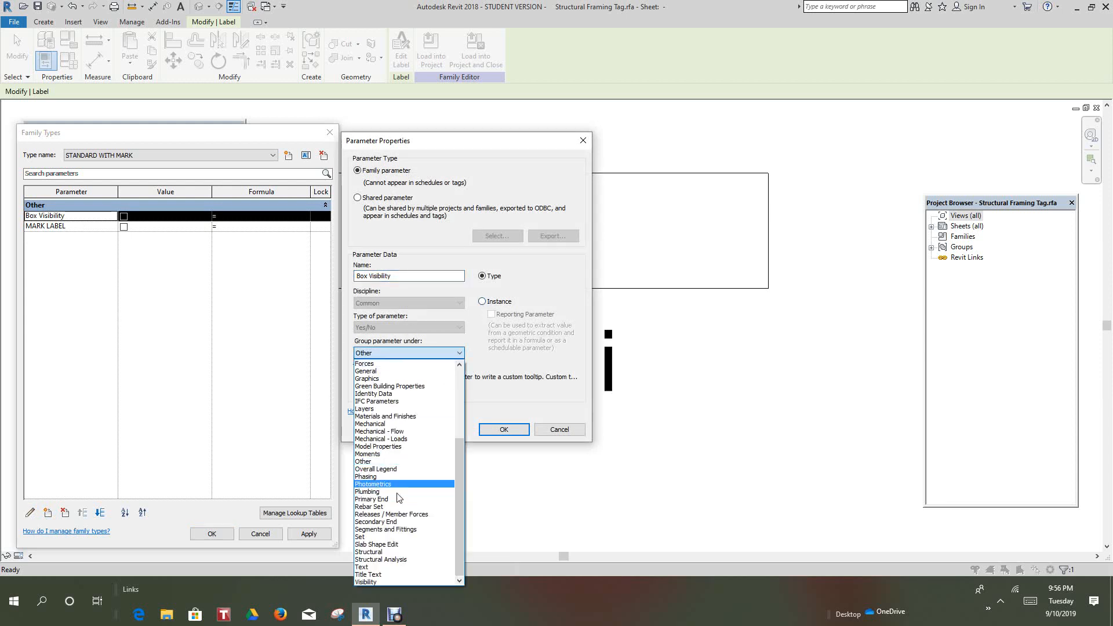
{"action": "left_click", "coordinate": [366, 582]}
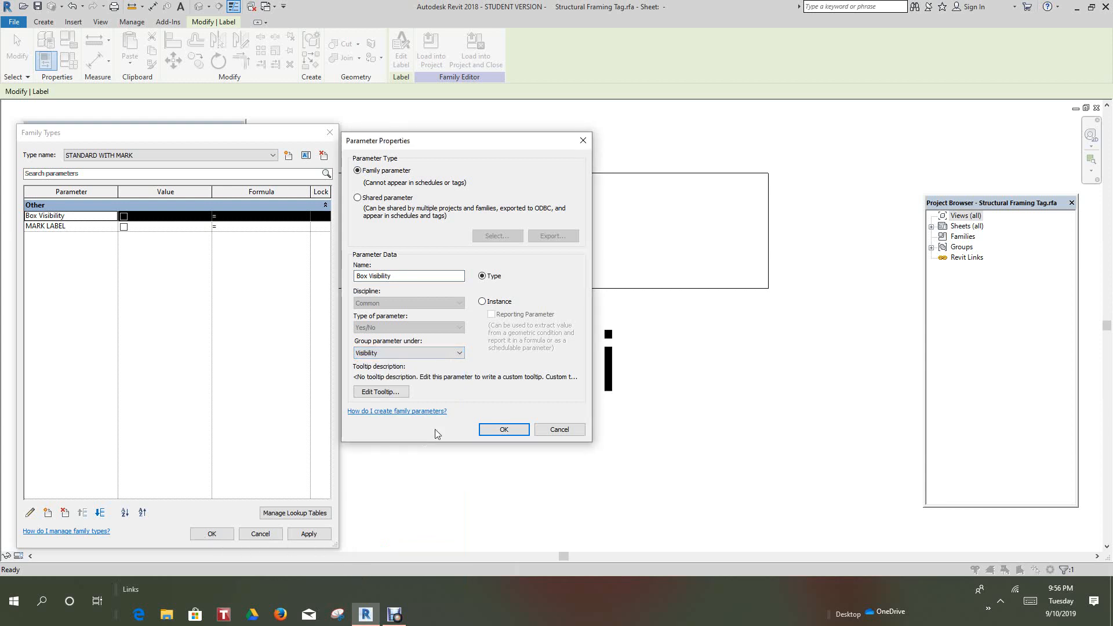
{"action": "left_click", "coordinate": [493, 429]}
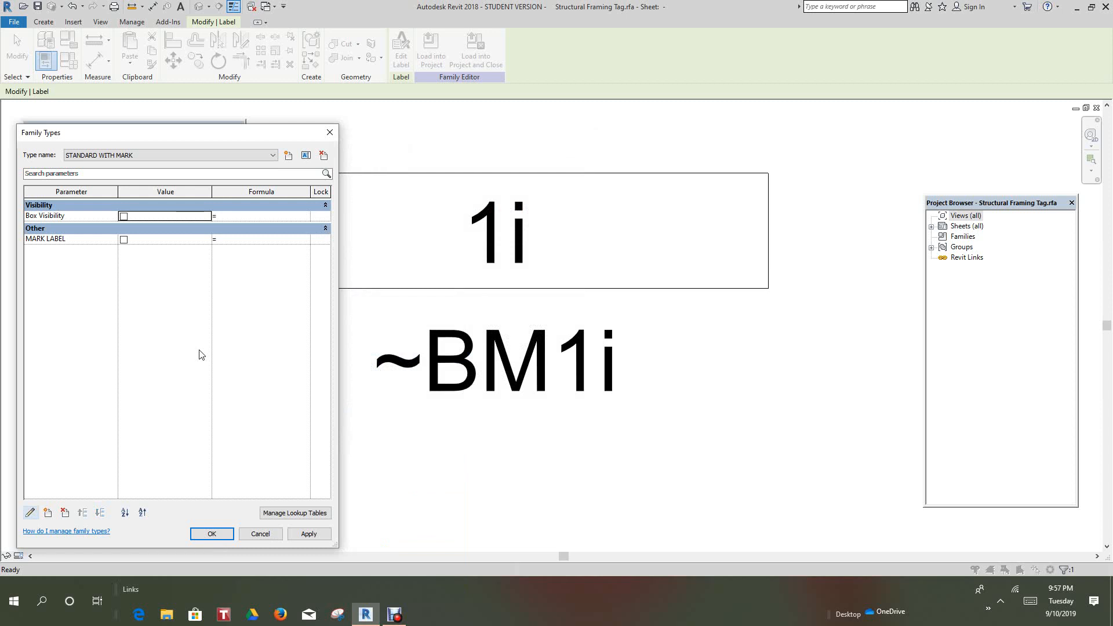
Step: Group the MARK LABEL parameter under Visibility
{"action": "left_click", "coordinate": [81, 240]}
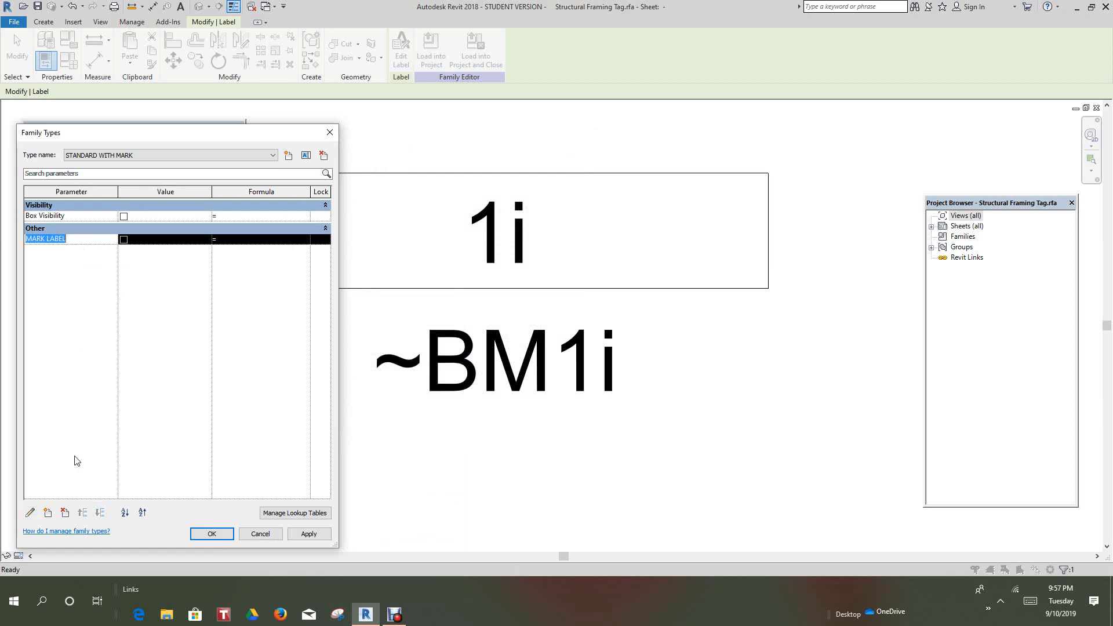
{"action": "left_click", "coordinate": [30, 513]}
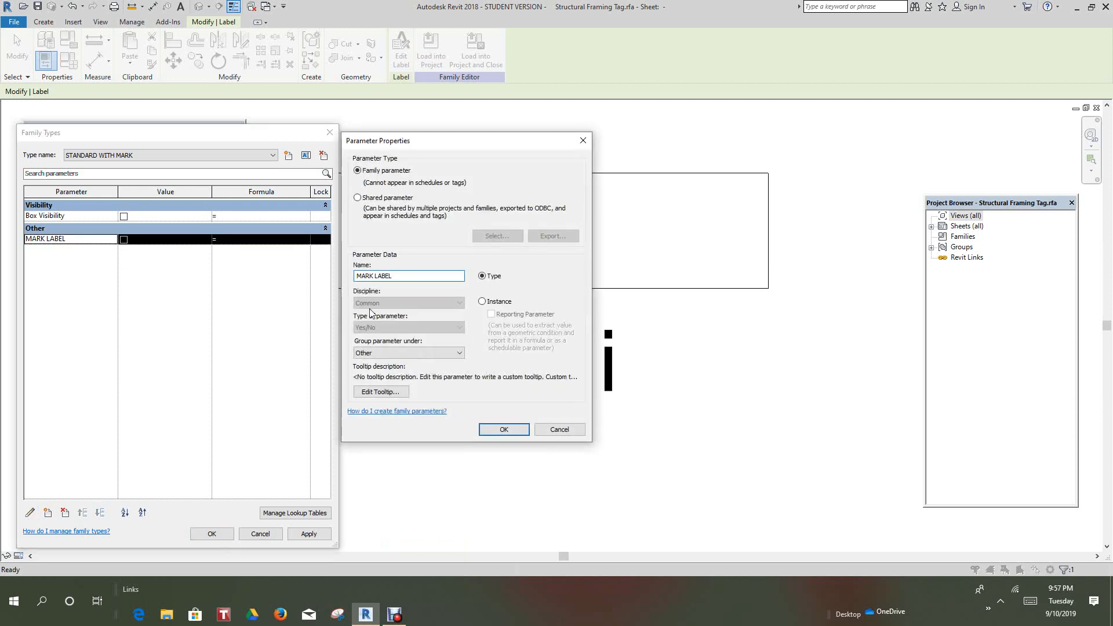
{"action": "left_click", "coordinate": [456, 355]}
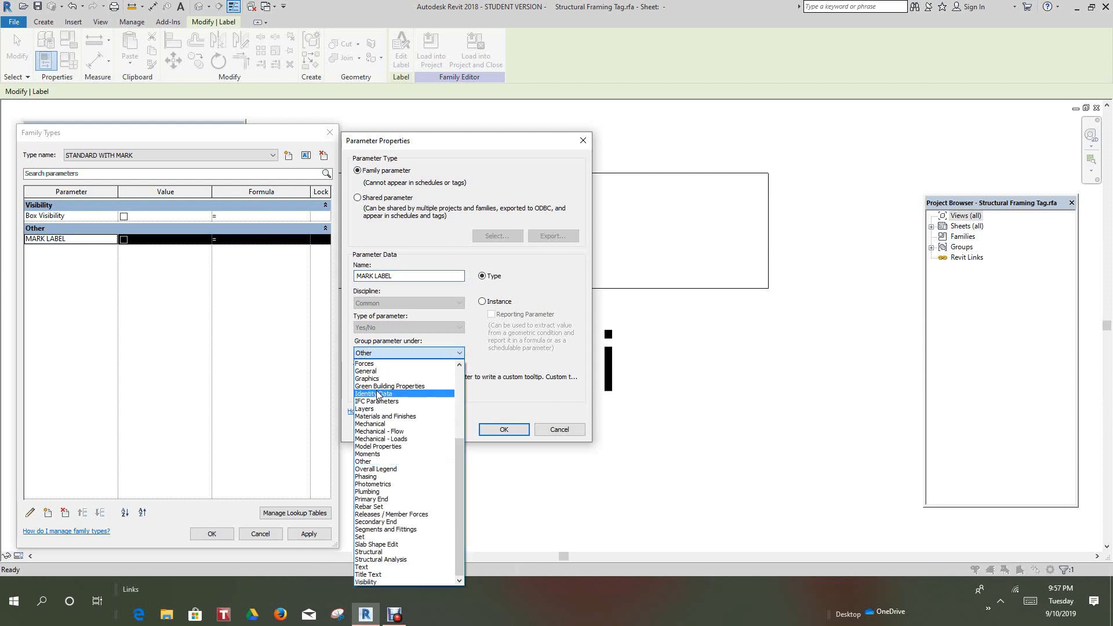
{"action": "left_click", "coordinate": [359, 582]}
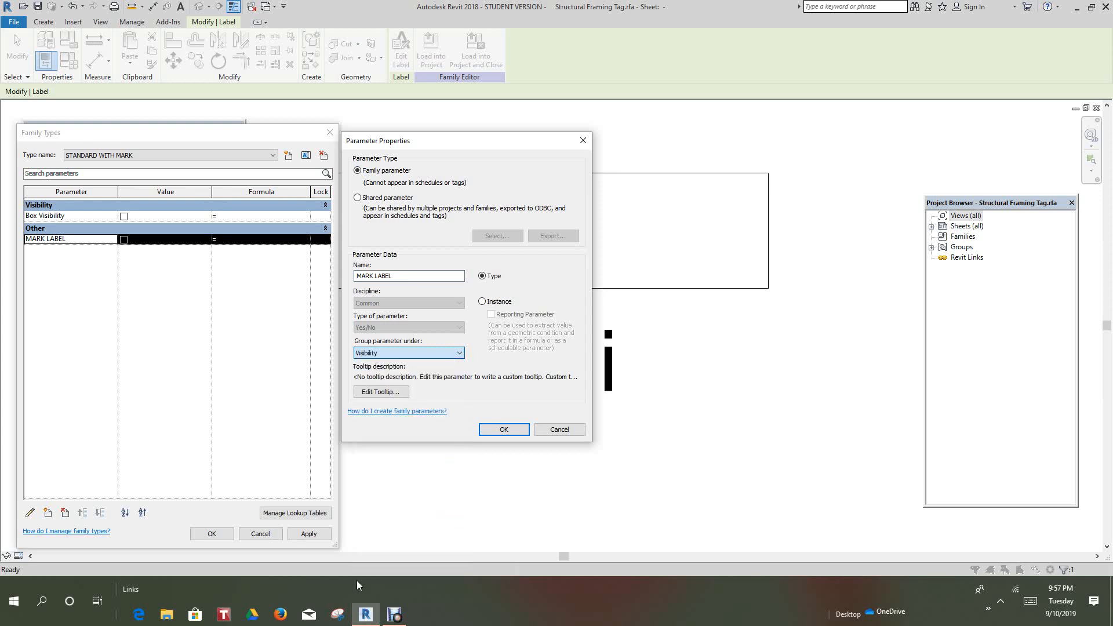
{"action": "left_click", "coordinate": [512, 434]}
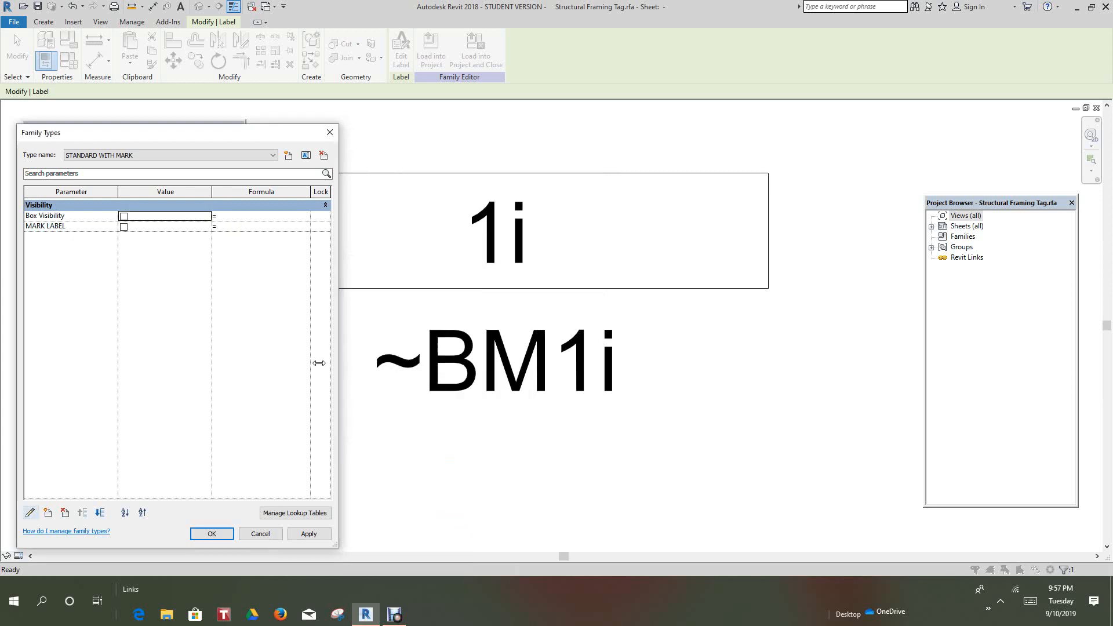
Step: Group the Box Visibility parameter under Other in the family types
{"action": "left_click", "coordinate": [83, 220]}
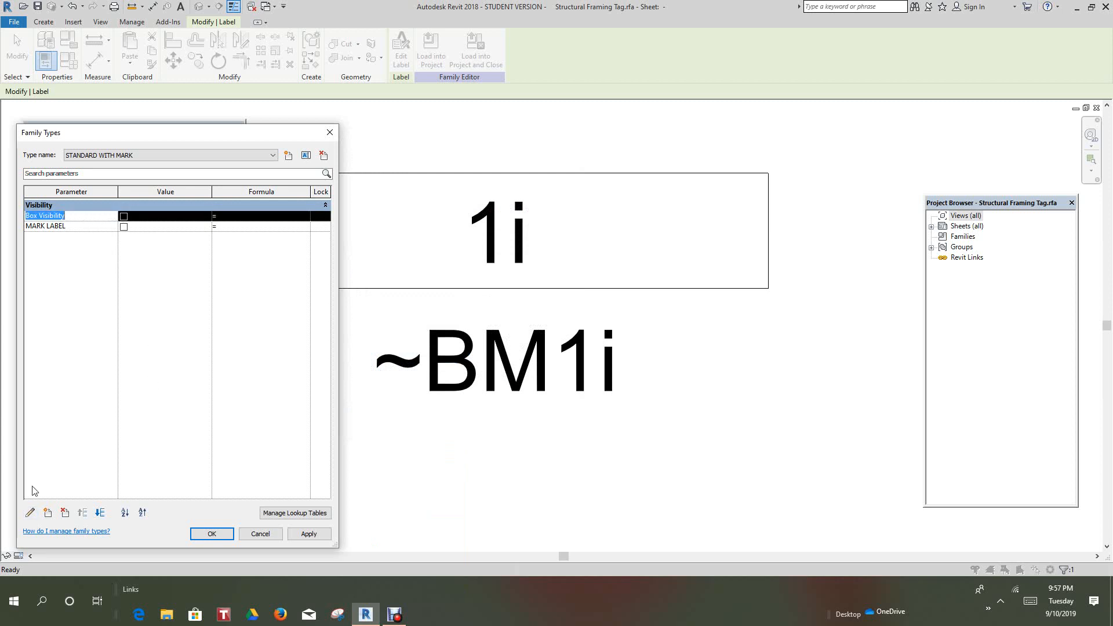
{"action": "left_click", "coordinate": [30, 512]}
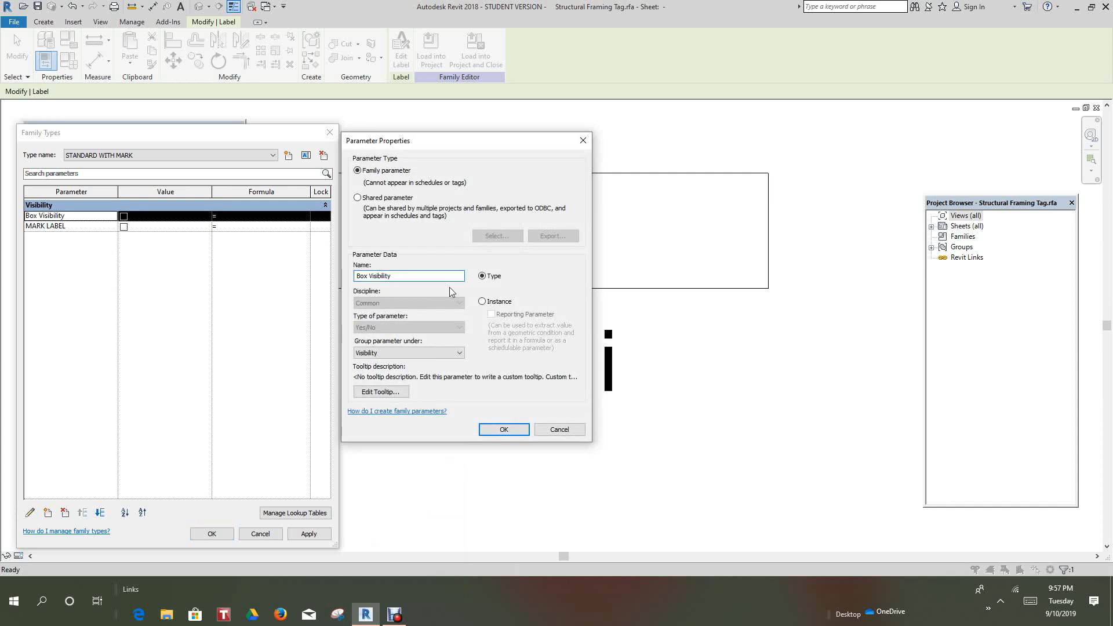
{"action": "left_click", "coordinate": [458, 353]}
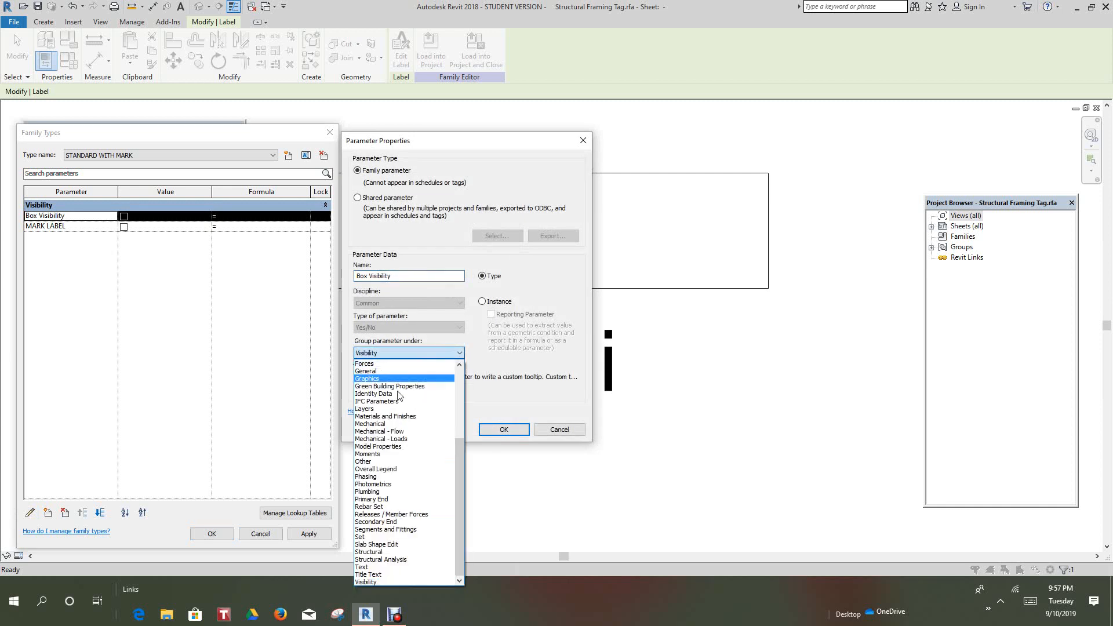
{"action": "left_click", "coordinate": [374, 462]}
{"action": "left_click", "coordinate": [213, 536]}
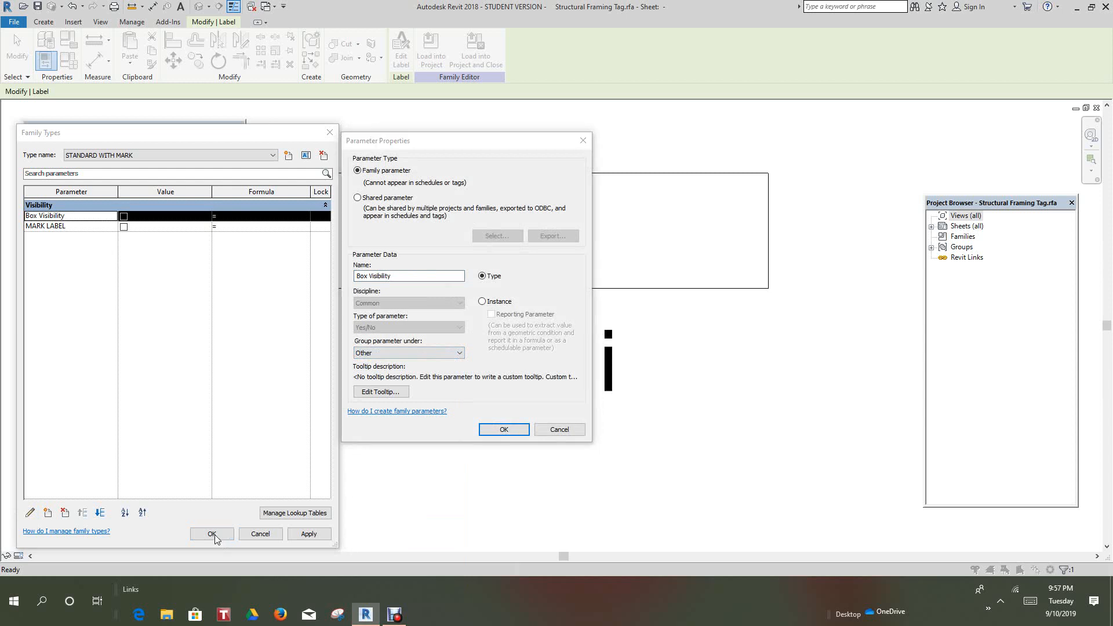
{"action": "left_click", "coordinate": [503, 429]}
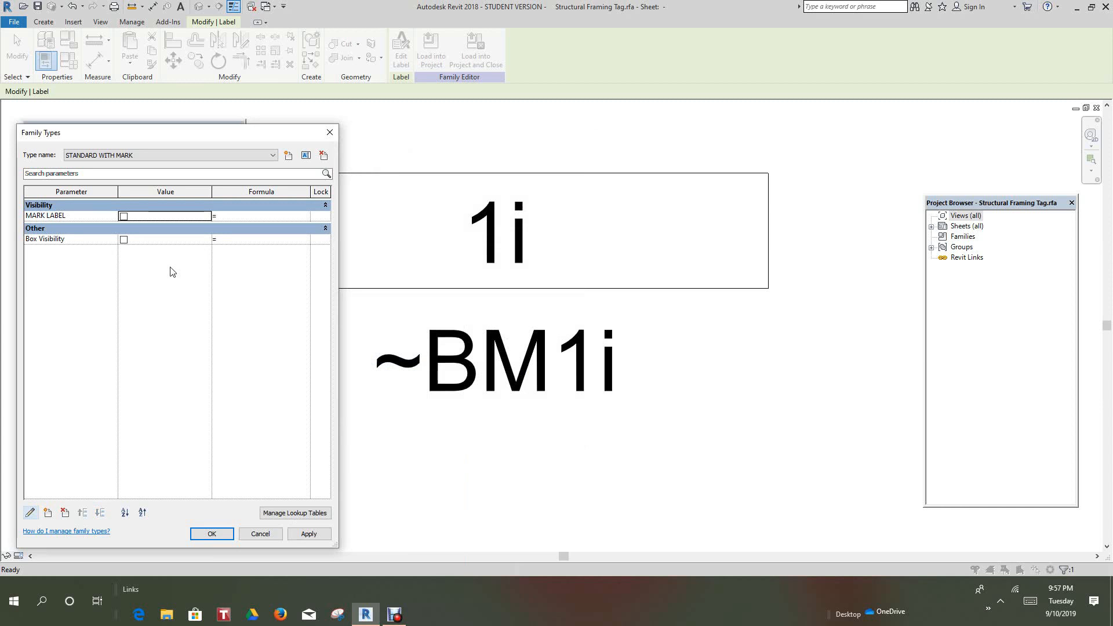
Step: Turn on the MARK LABEL parameter for the STANDARD WITH MARK type and apply the family types
{"action": "left_click", "coordinate": [123, 216]}
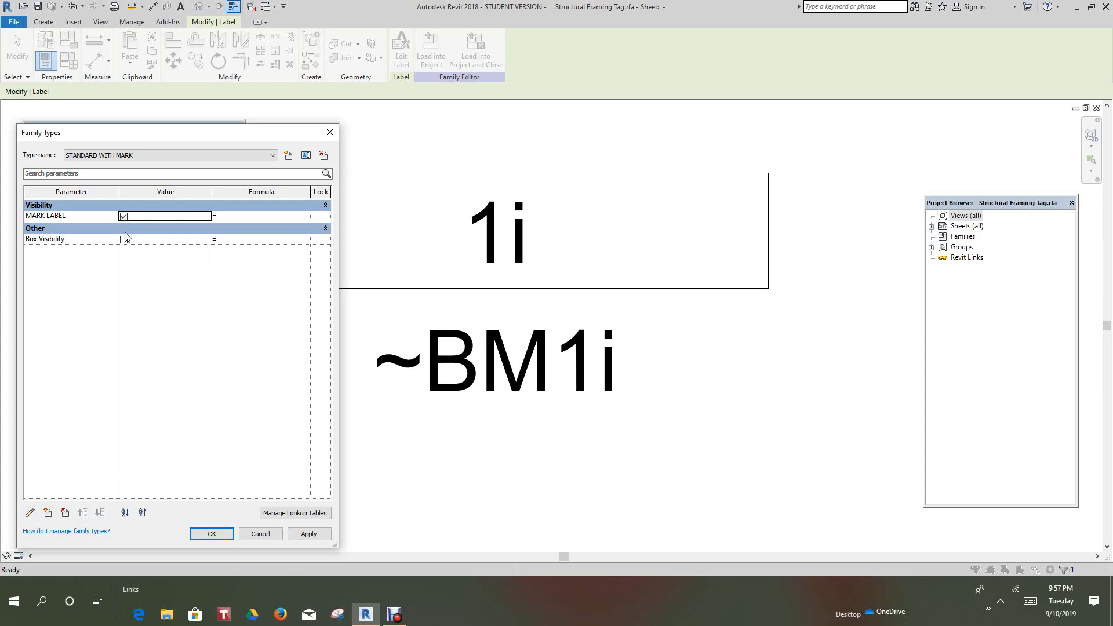
{"action": "left_click", "coordinate": [221, 532]}
{"action": "scroll", "coordinate": [317, 418], "scroll_direction": "down", "scroll_amount": 1}
{"action": "middle_click_drag", "start_coordinate": [328, 425], "coordinate": [405, 406]}
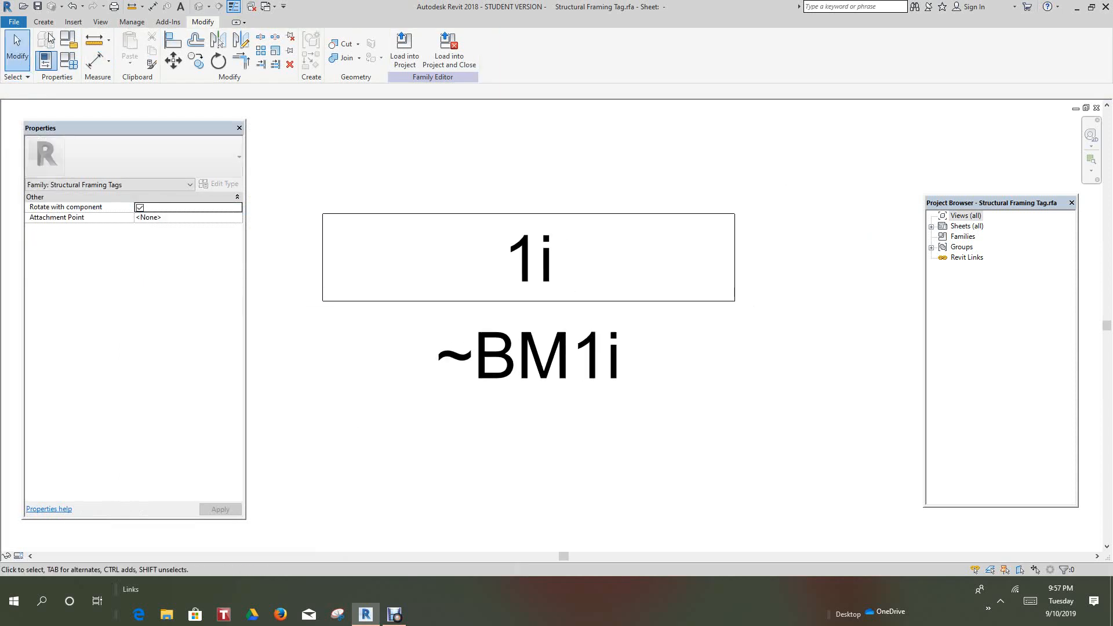
{"action": "left_click", "coordinate": [38, 7]}
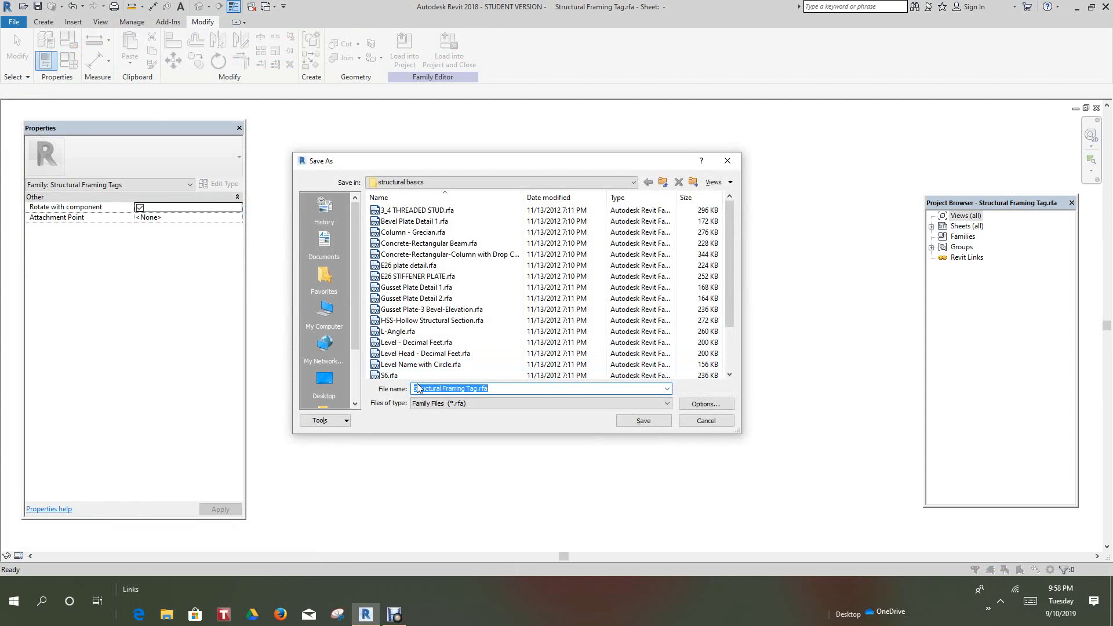
{"action": "left_click", "coordinate": [477, 389]}
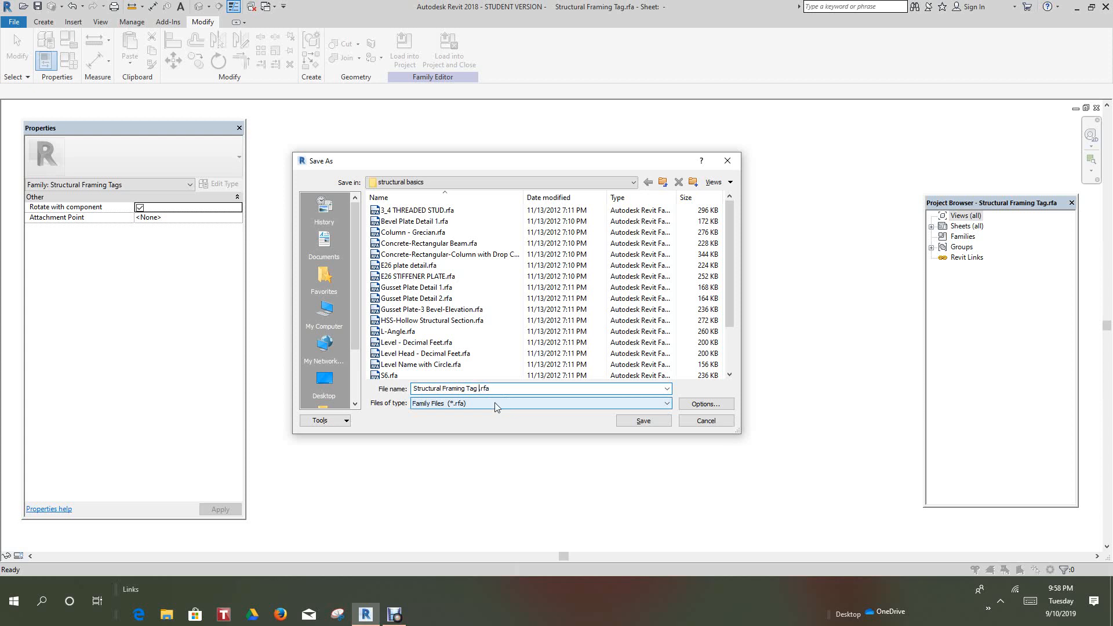
{"action": "type", "text": "WITH MARK"}
{"action": "left_click", "coordinate": [643, 422]}
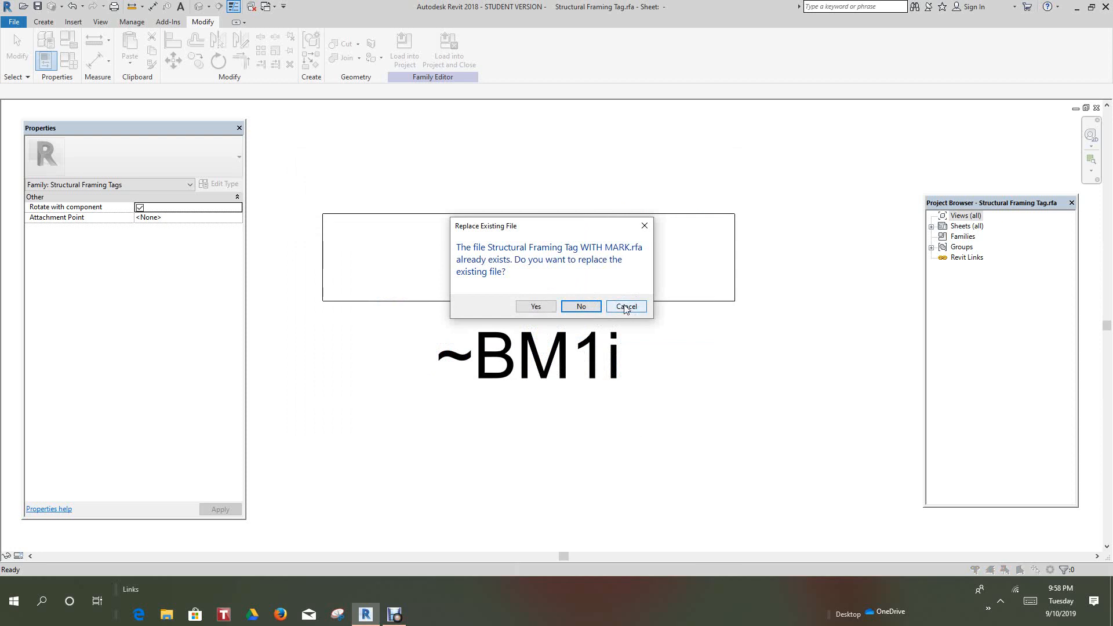
{"action": "left_click", "coordinate": [626, 307]}
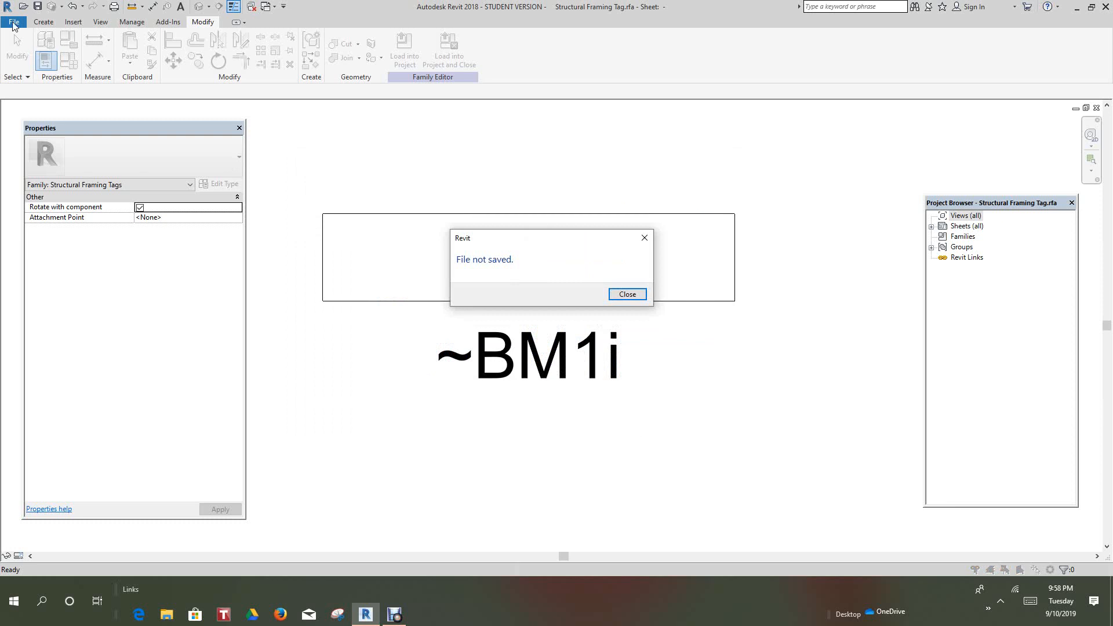
{"action": "left_click", "coordinate": [39, 7]}
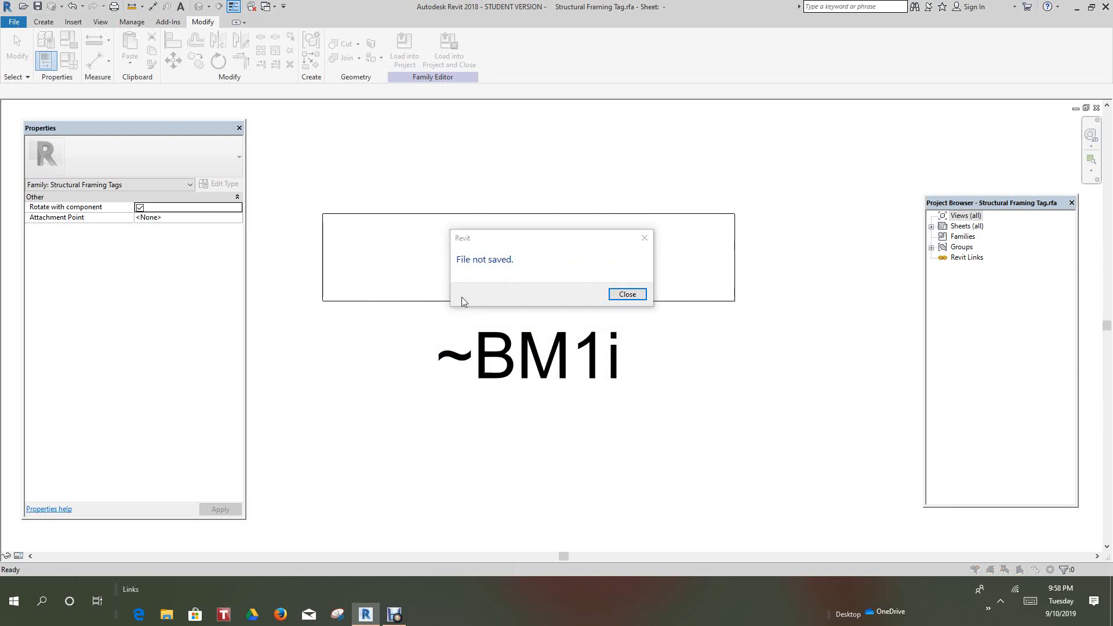
{"action": "left_click", "coordinate": [619, 297]}
{"action": "left_click", "coordinate": [613, 298]}
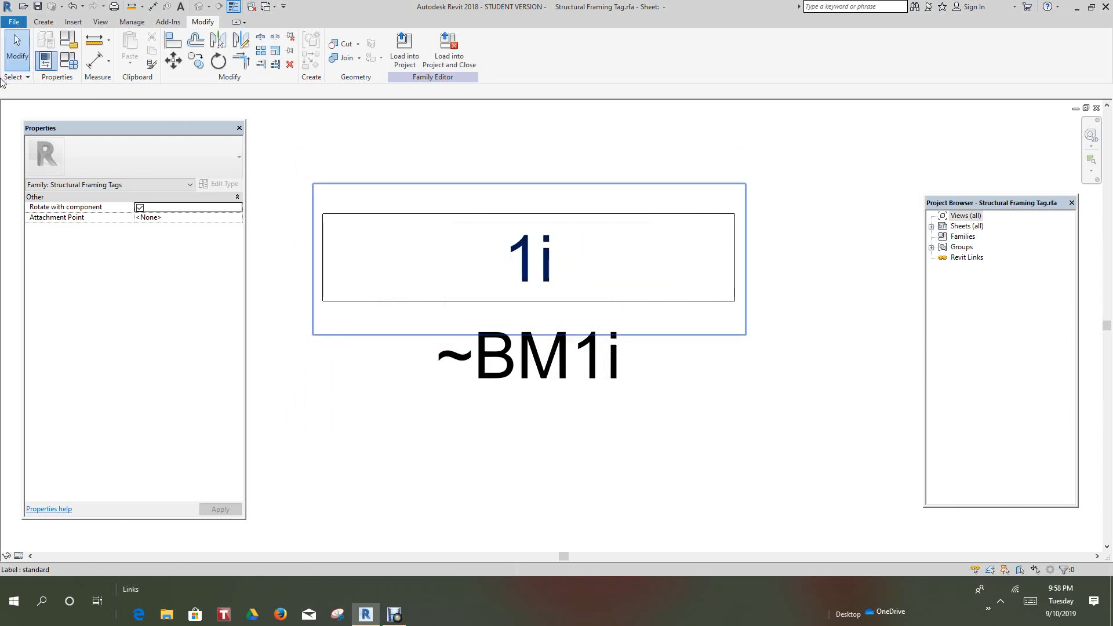
Step: Save the family as Structural Framing Tag.rfa and load it into the assembly project, overwriting the existing version
{"action": "left_click", "coordinate": [37, 7]}
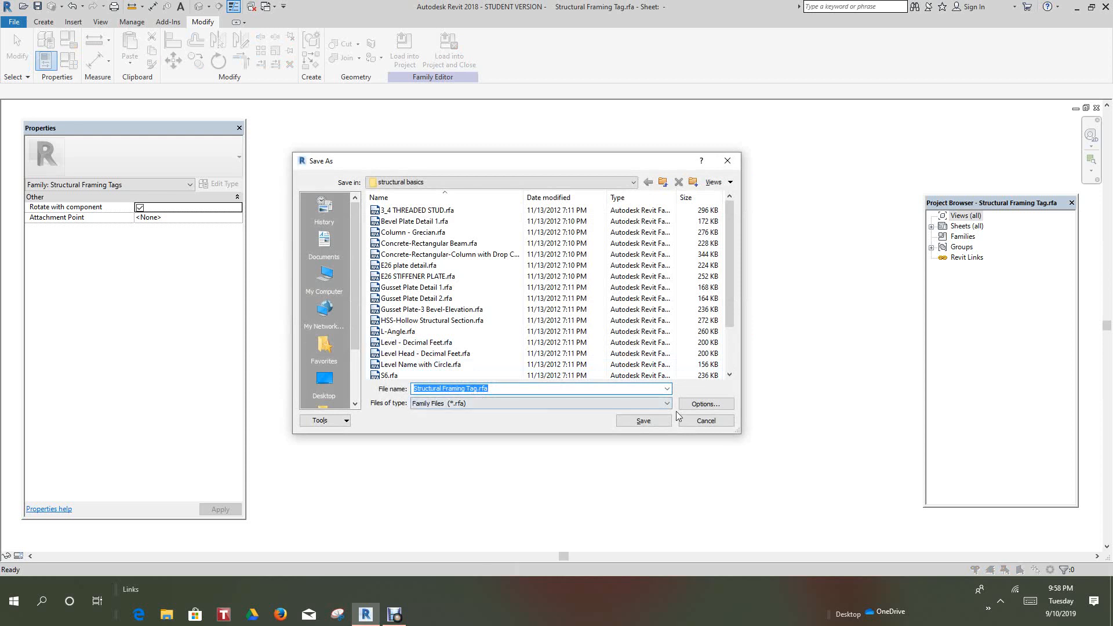
{"action": "left_click", "coordinate": [644, 420]}
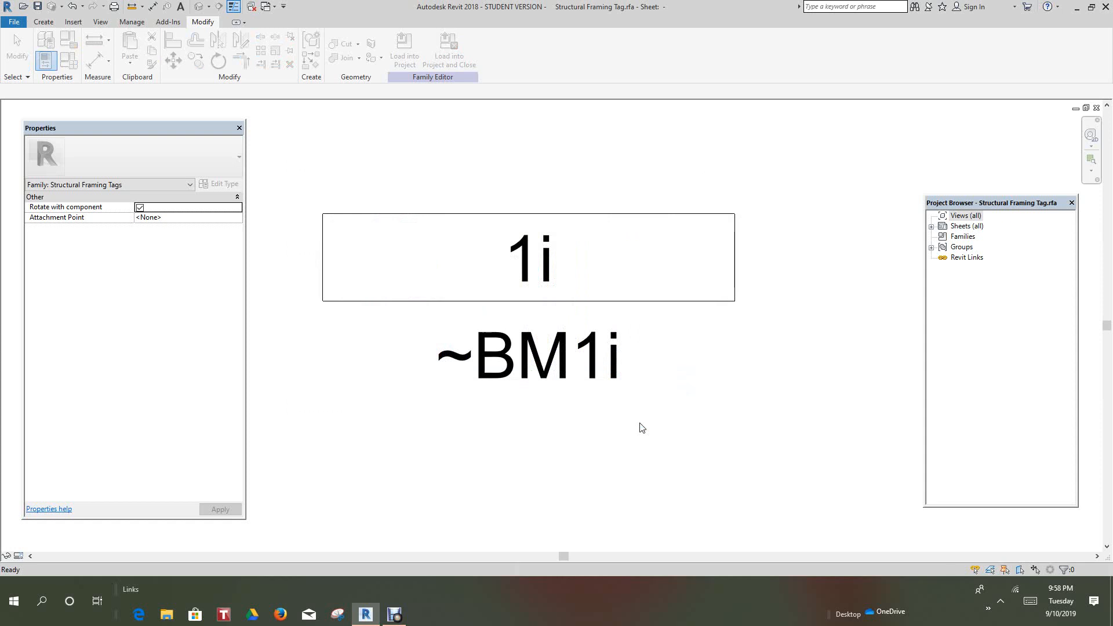
{"action": "scroll", "coordinate": [637, 432], "scroll_direction": "down", "scroll_amount": 1}
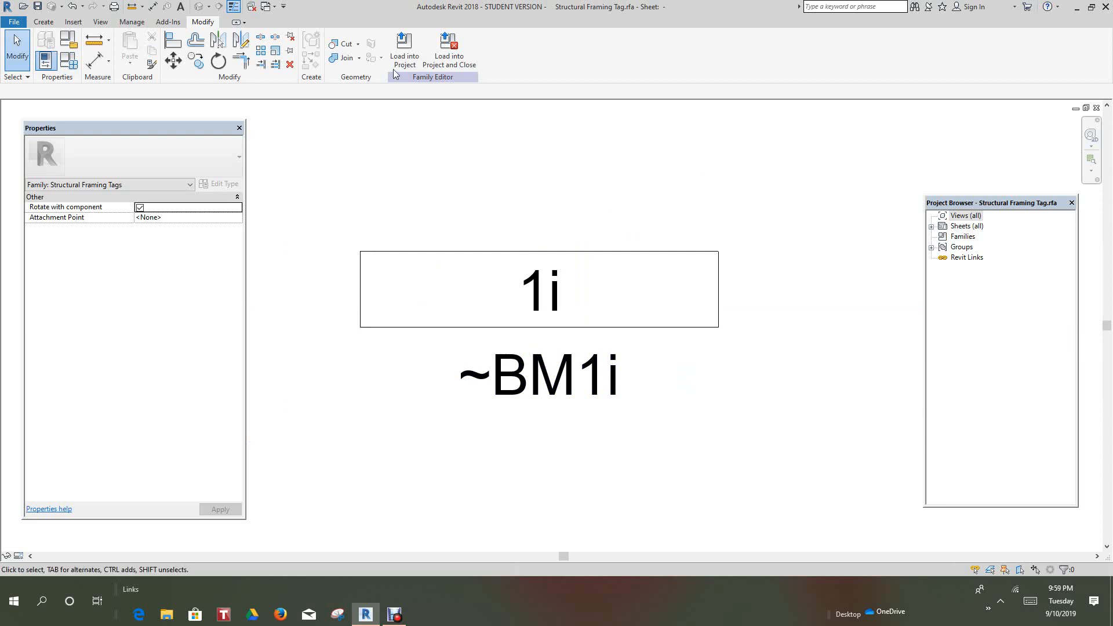
{"action": "left_click", "coordinate": [404, 51]}
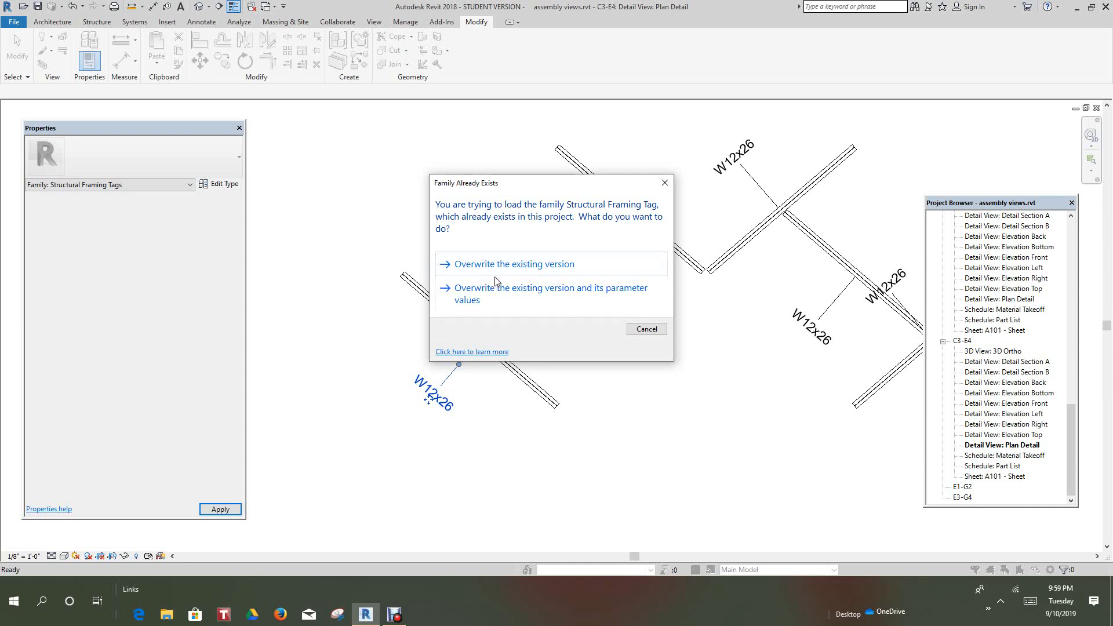
{"action": "left_click", "coordinate": [514, 264]}
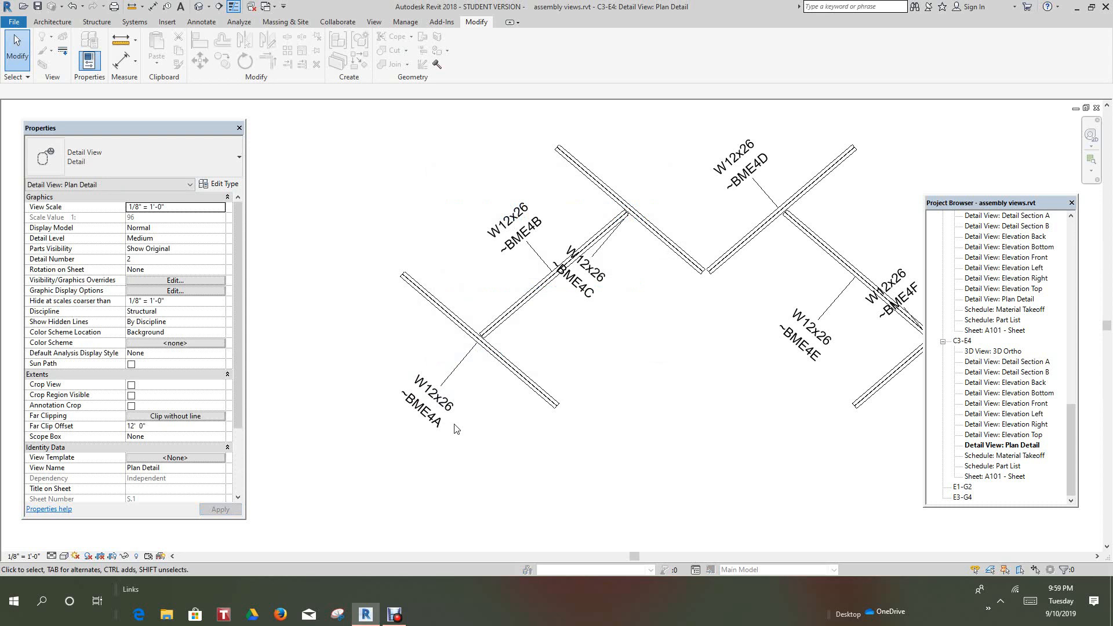
Step: Select all instances of the framing tag visible in the Plan Detail view and change their type to STANDARD WITH MARK
{"action": "scroll", "coordinate": [504, 296], "scroll_direction": "up", "scroll_amount": 2}
{"action": "middle_click_drag", "start_coordinate": [492, 337], "coordinate": [427, 373]}
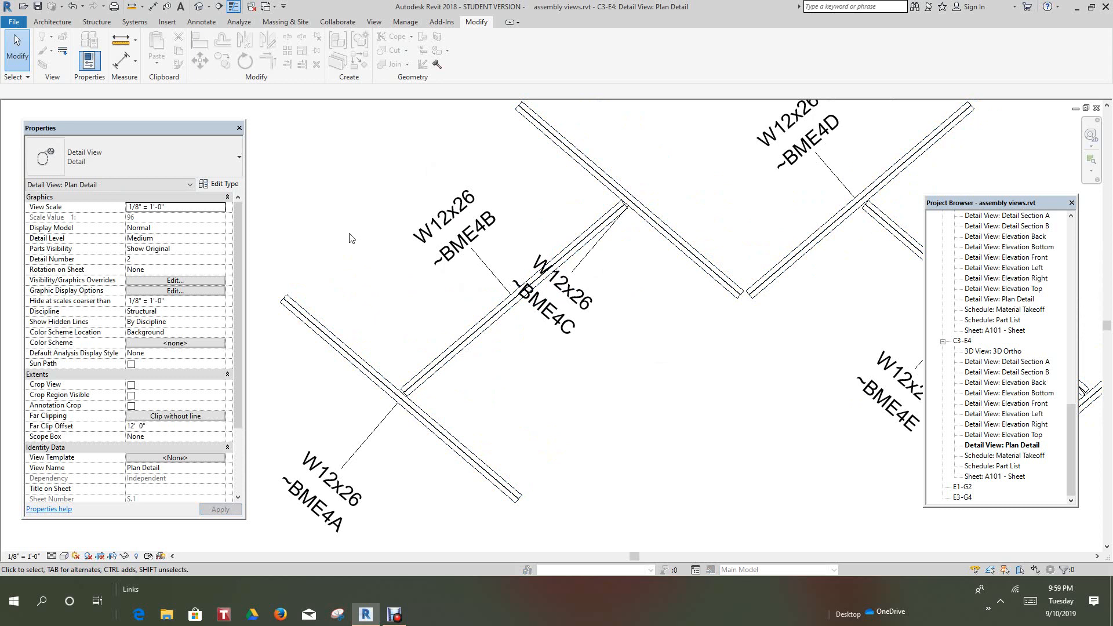
{"action": "scroll", "coordinate": [350, 236], "scroll_direction": "down", "scroll_amount": 2}
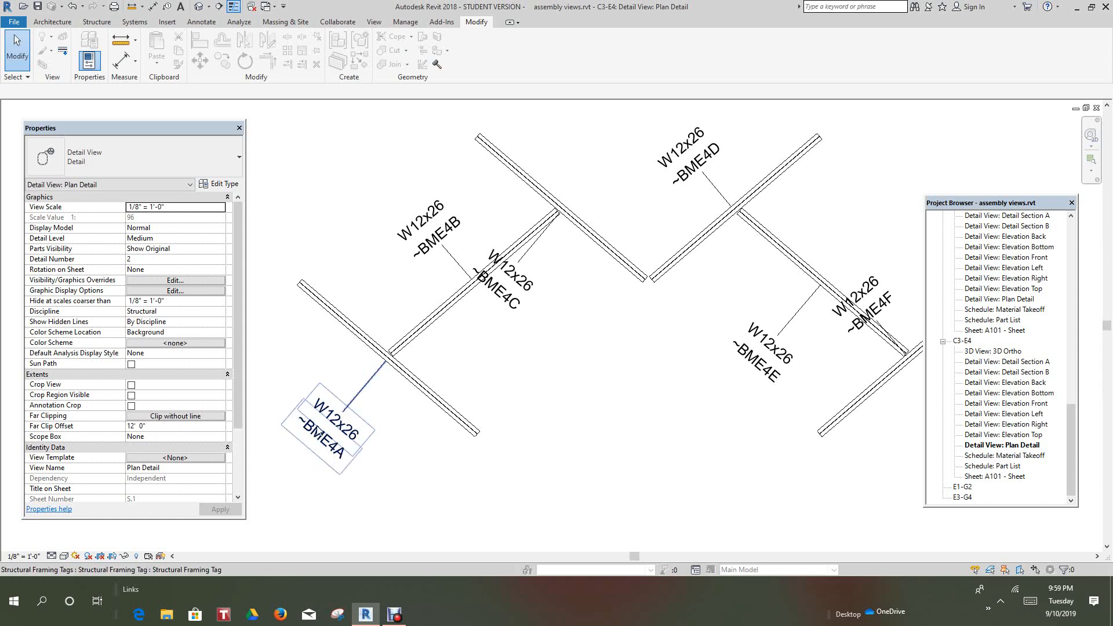
{"action": "left_click", "coordinate": [333, 423]}
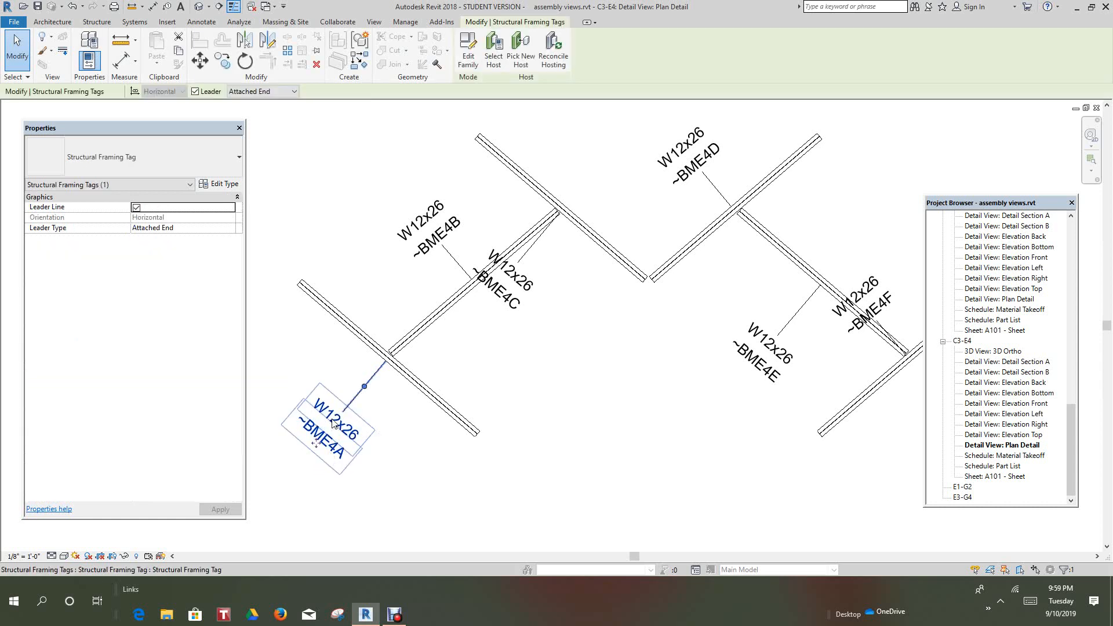
{"action": "right_click", "coordinate": [334, 423]}
{"action": "mouse_move", "coordinate": [398, 284]}
{"action": "left_click", "coordinate": [542, 284]}
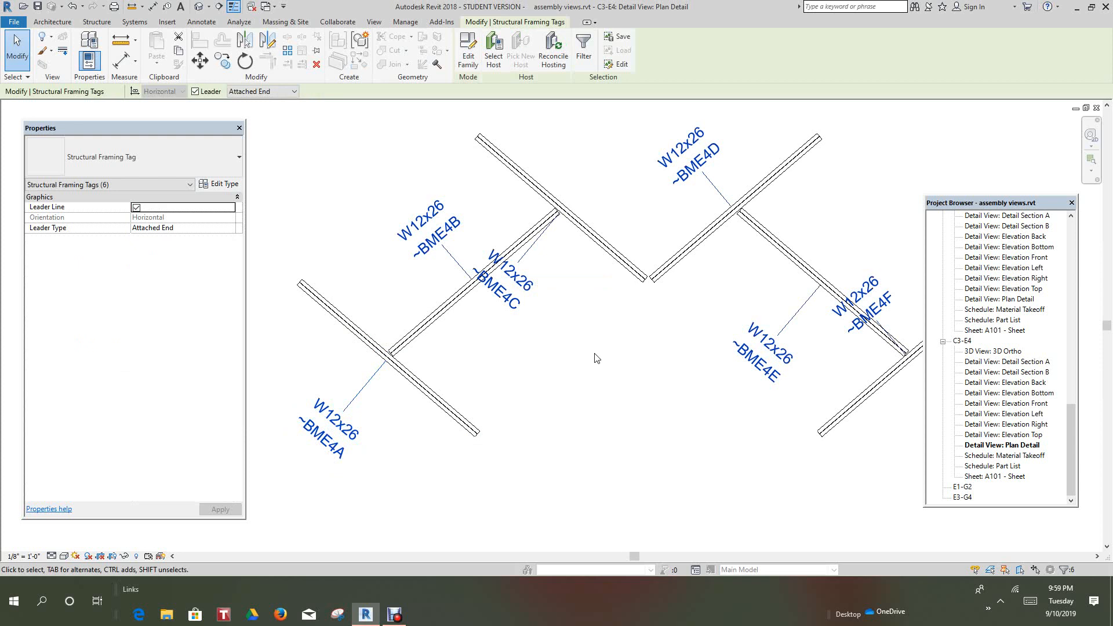
{"action": "left_click", "coordinate": [241, 159]}
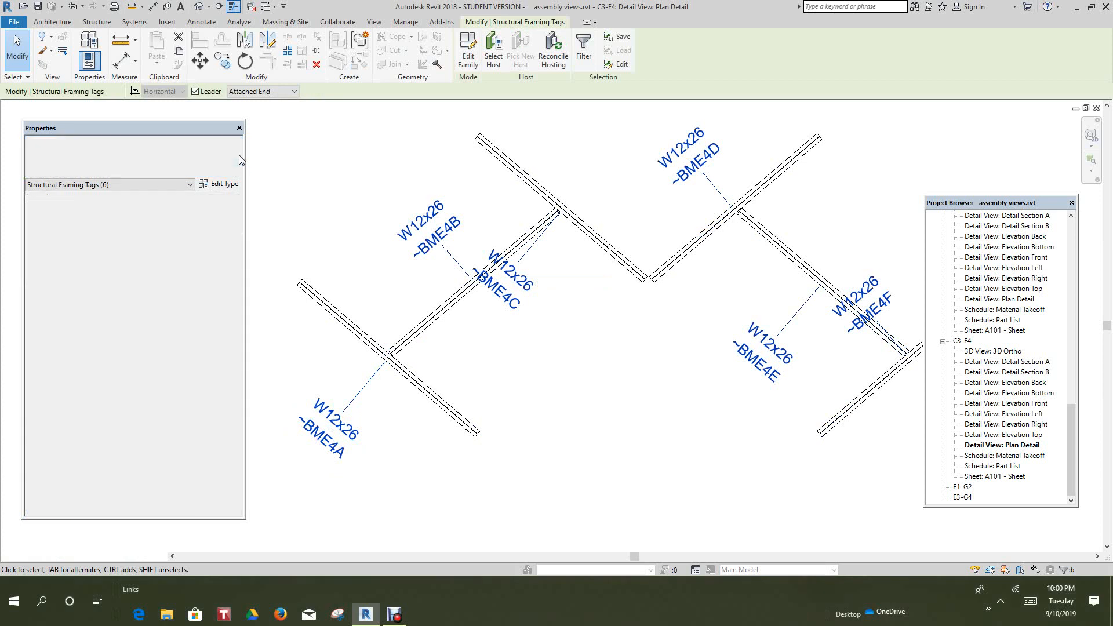
{"action": "left_click", "coordinate": [239, 161]}
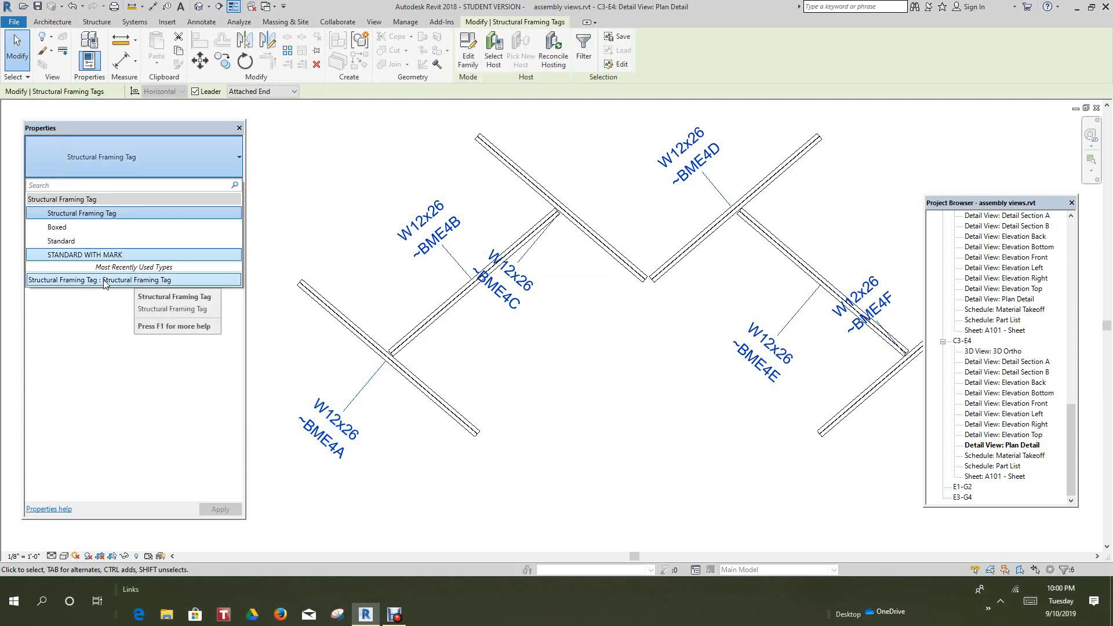
{"action": "left_click", "coordinate": [139, 280]}
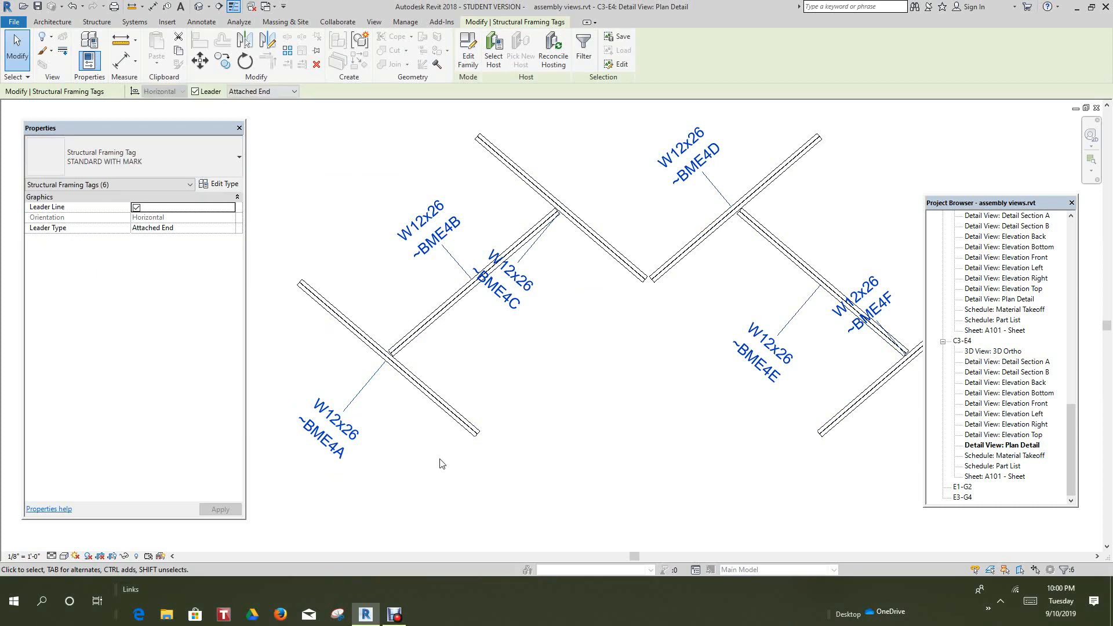
{"action": "left_click", "coordinate": [490, 355]}
Step: Move the ~BME4C tag off the neighbouring beam to clear space above the beam it labels
{"action": "middle_click_drag", "start_coordinate": [506, 375], "coordinate": [529, 418]}
{"action": "scroll", "coordinate": [446, 325], "scroll_direction": "down", "scroll_amount": 1}
{"action": "scroll", "coordinate": [410, 298], "scroll_direction": "down", "scroll_amount": 1}
{"action": "scroll", "coordinate": [431, 289], "scroll_direction": "up", "scroll_amount": 1}
{"action": "scroll", "coordinate": [408, 357], "scroll_direction": "up", "scroll_amount": 1}
{"action": "middle_click_drag", "start_coordinate": [405, 366], "coordinate": [352, 446]}
{"action": "scroll", "coordinate": [380, 384], "scroll_direction": "down", "scroll_amount": 2}
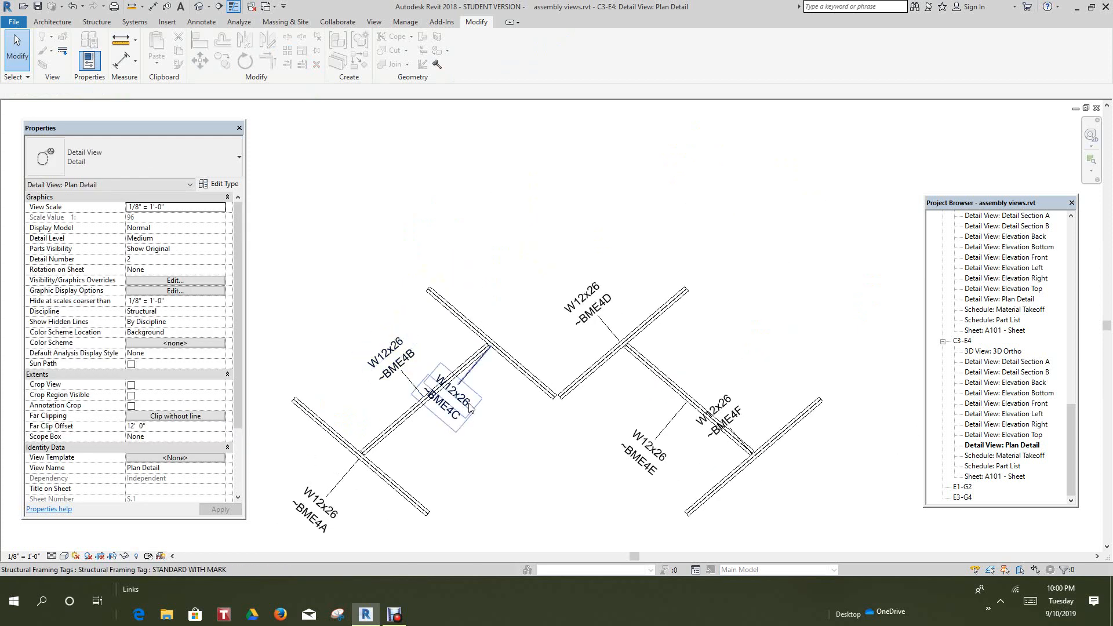
{"action": "left_click", "coordinate": [464, 410]}
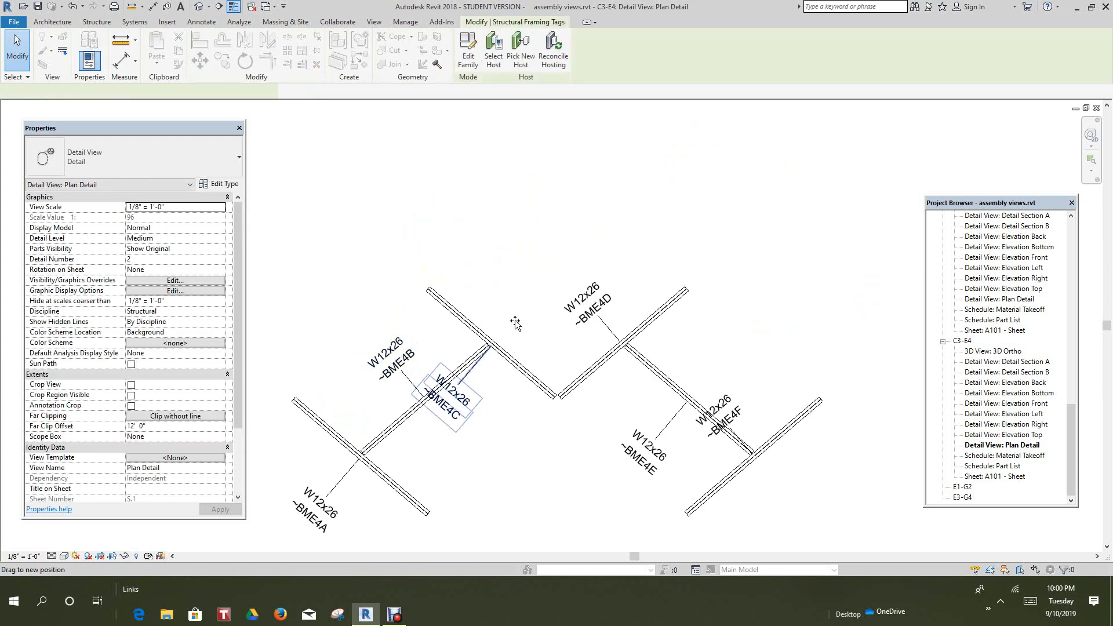
{"action": "left_click_drag", "start_coordinate": [525, 257], "coordinate": [523, 258]}
{"action": "scroll", "coordinate": [494, 372], "scroll_direction": "up", "scroll_amount": 1}
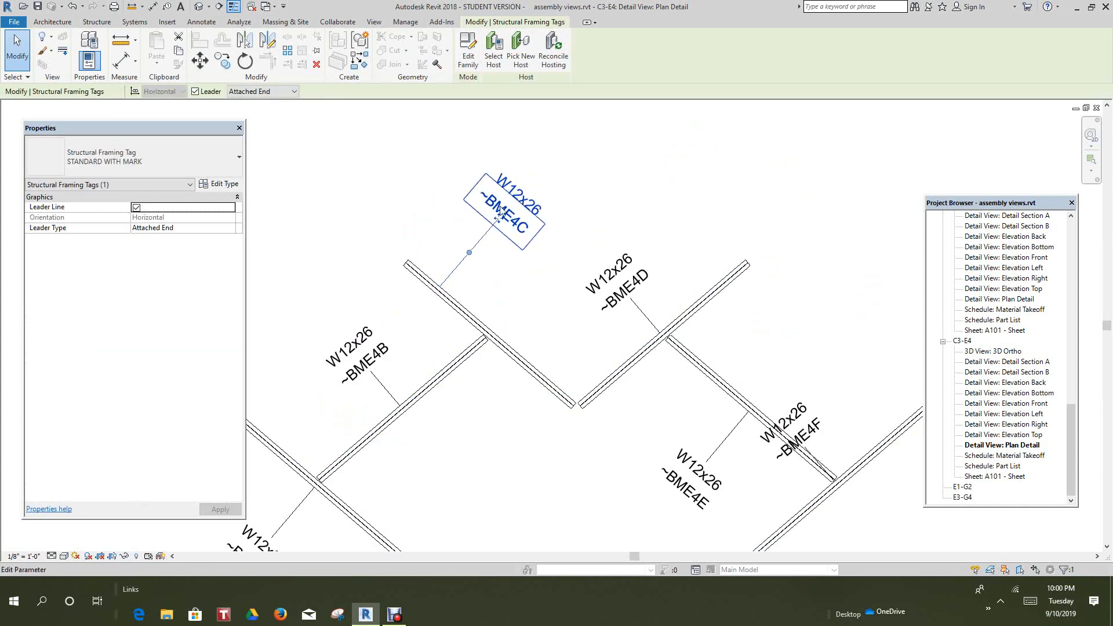
{"action": "left_click", "coordinate": [522, 277]}
Step: Move the ~BME4F tag off the neighbouring beam to clear space on the outer side of the beam it labels
{"action": "middle_click_drag", "start_coordinate": [581, 341], "coordinate": [594, 211]}
{"action": "scroll", "coordinate": [722, 374], "scroll_direction": "up", "scroll_amount": 1}
{"action": "middle_click_drag", "start_coordinate": [718, 374], "coordinate": [515, 372]}
{"action": "scroll", "coordinate": [514, 372], "scroll_direction": "down", "scroll_amount": 1}
{"action": "left_click", "coordinate": [632, 284]}
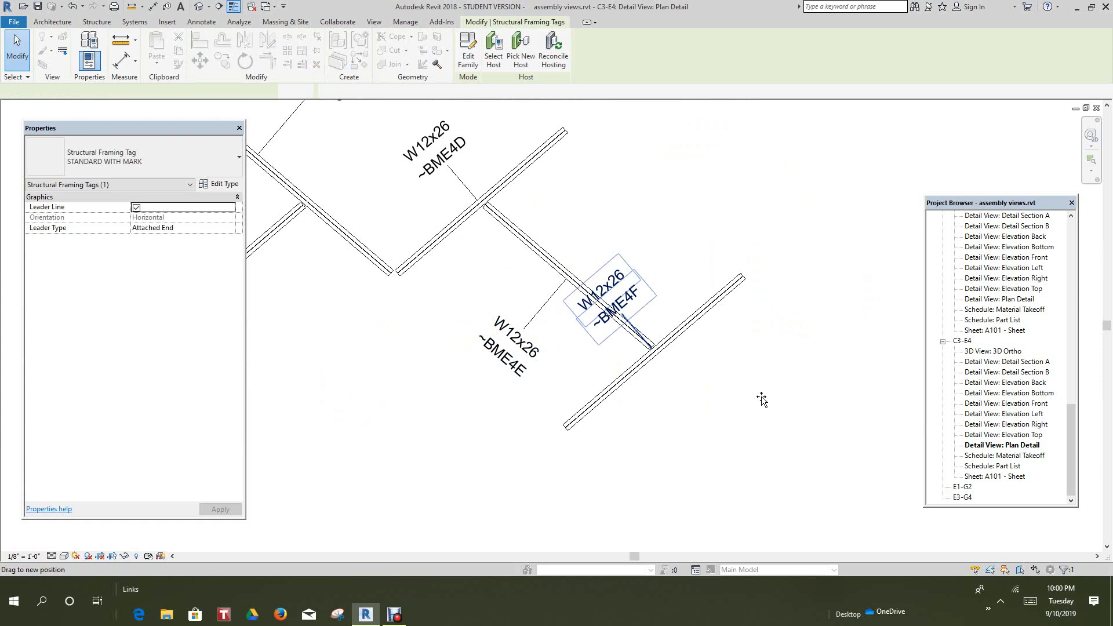
{"action": "left_click_drag", "start_coordinate": [607, 299], "coordinate": [744, 406]}
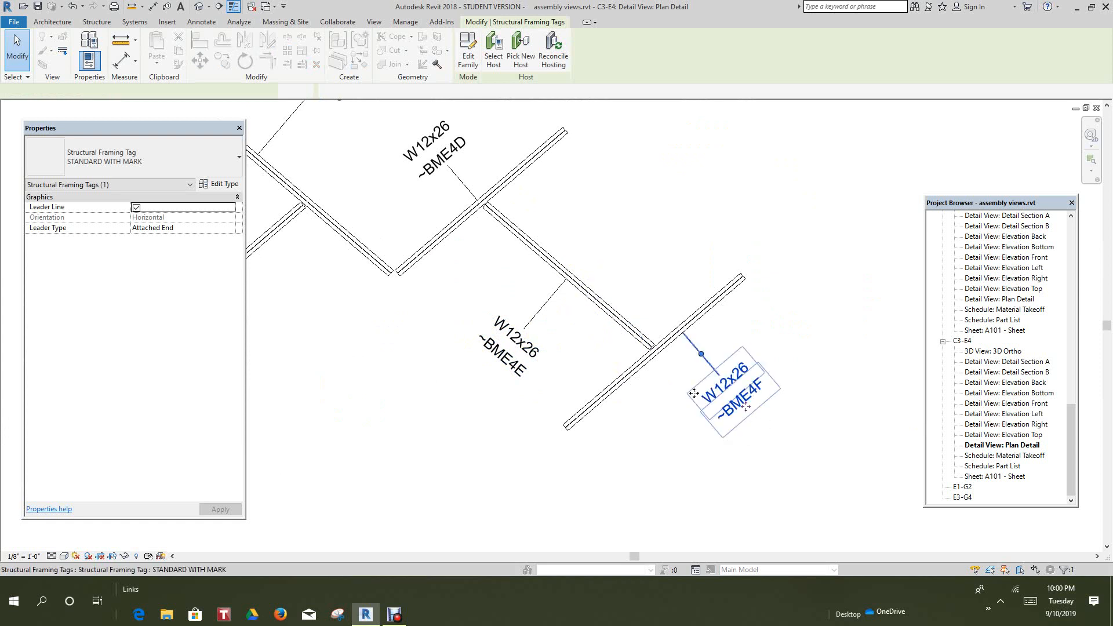
{"action": "middle_click_drag", "start_coordinate": [437, 393], "coordinate": [666, 390]}
{"action": "left_click", "coordinate": [655, 404]}
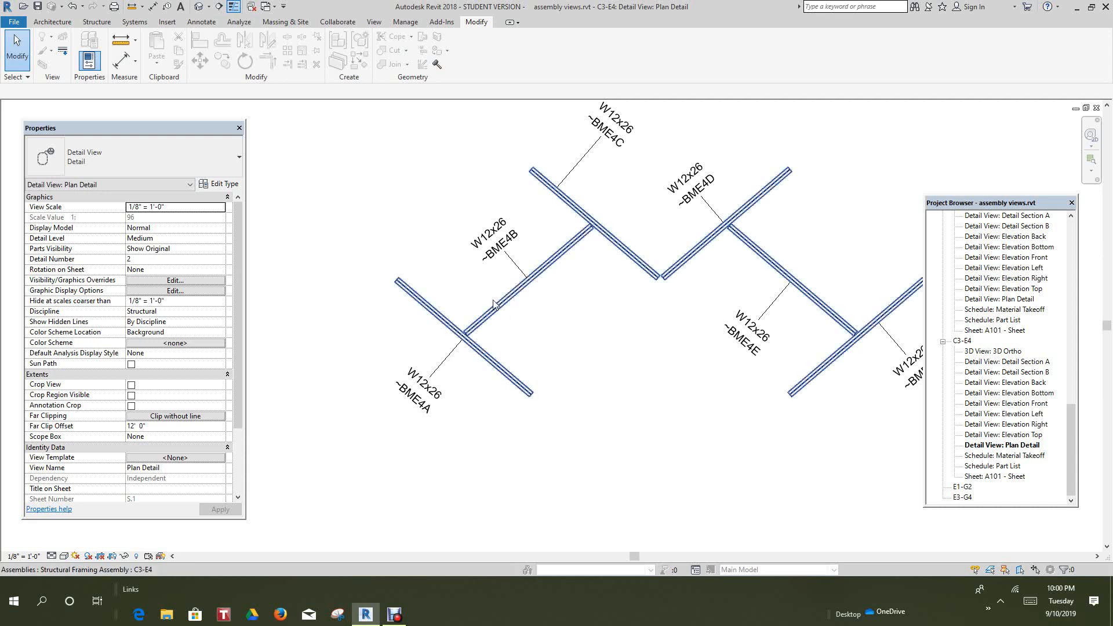
Step: Select all instances of the framing tag visible in the Plan Detail view and change their type to Structural Framing Tag
{"action": "scroll", "coordinate": [480, 291], "scroll_direction": "up", "scroll_amount": 3}
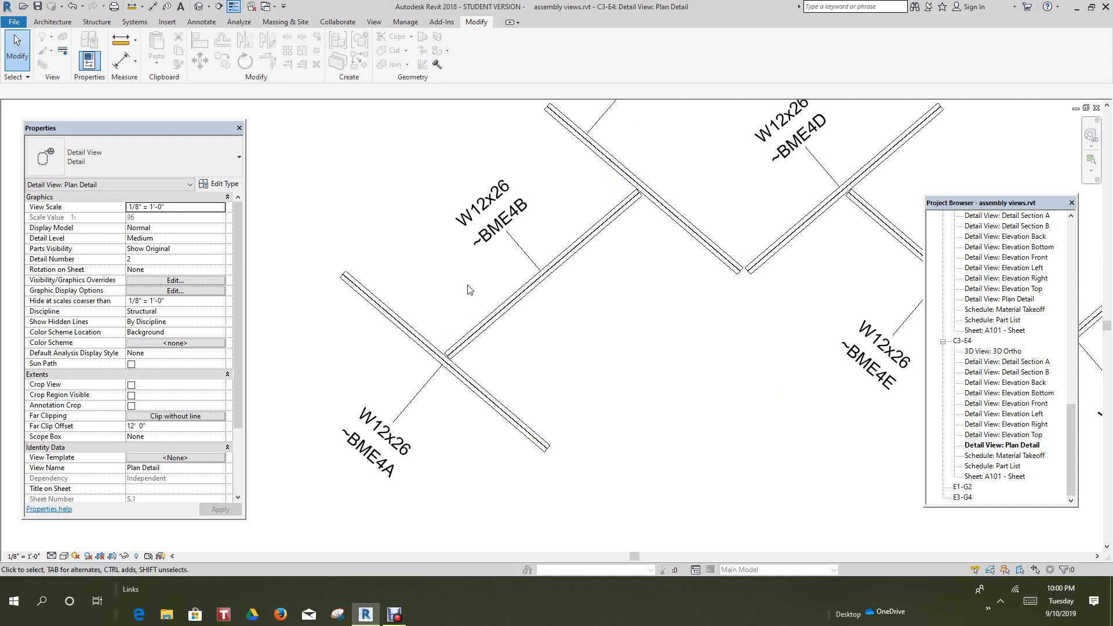
{"action": "scroll", "coordinate": [468, 288], "scroll_direction": "down", "scroll_amount": 3}
{"action": "right_click", "coordinate": [393, 397]}
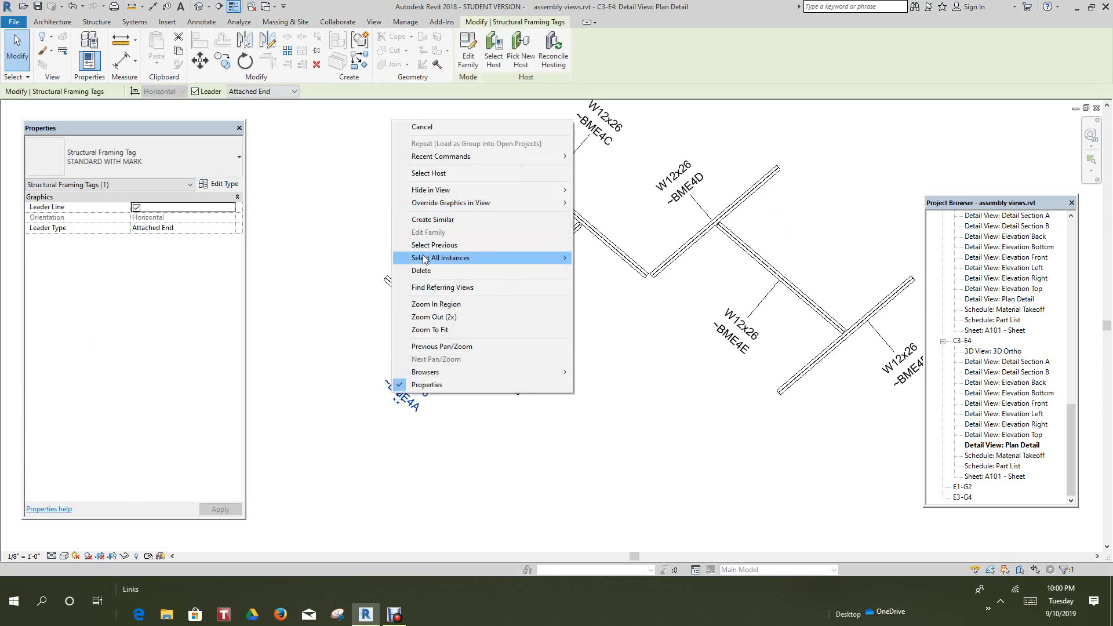
{"action": "mouse_move", "coordinate": [426, 259]}
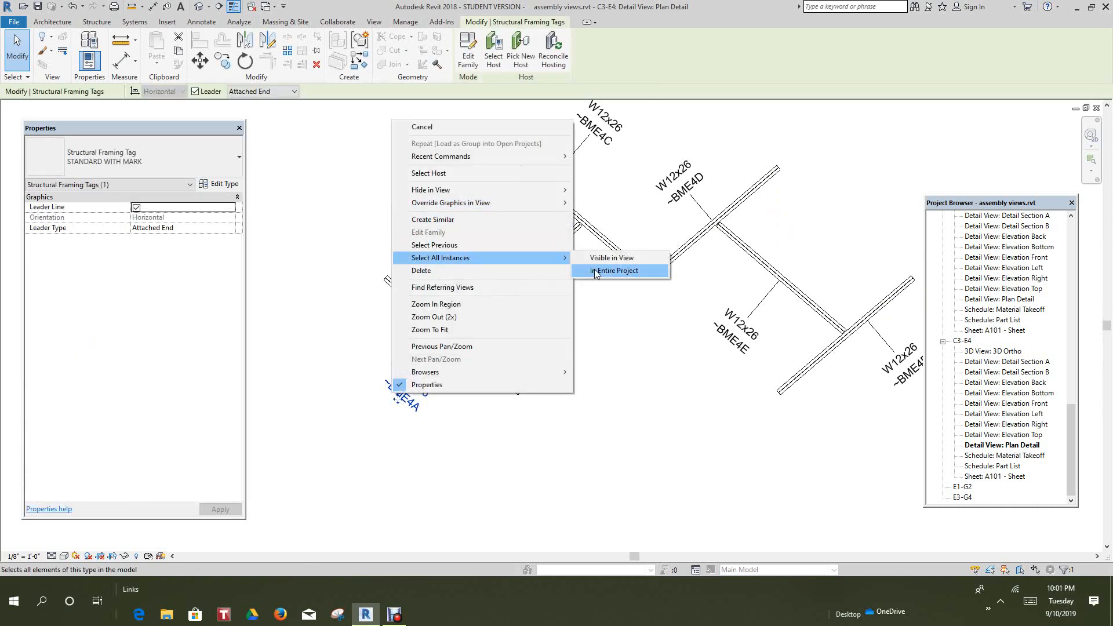
{"action": "left_click", "coordinate": [606, 257]}
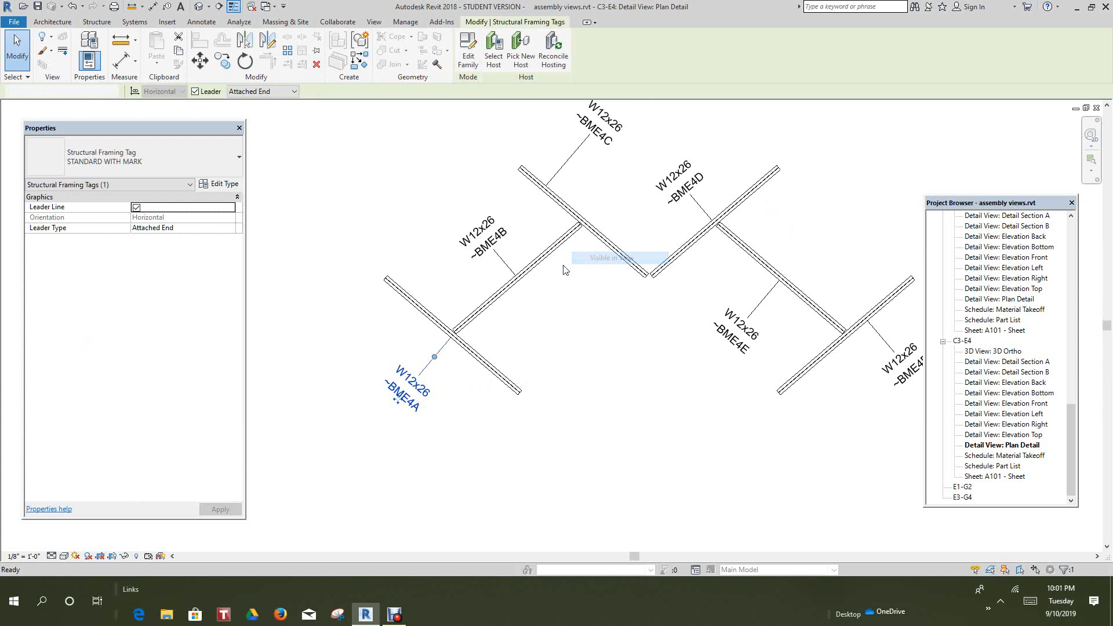
{"action": "left_click", "coordinate": [240, 157]}
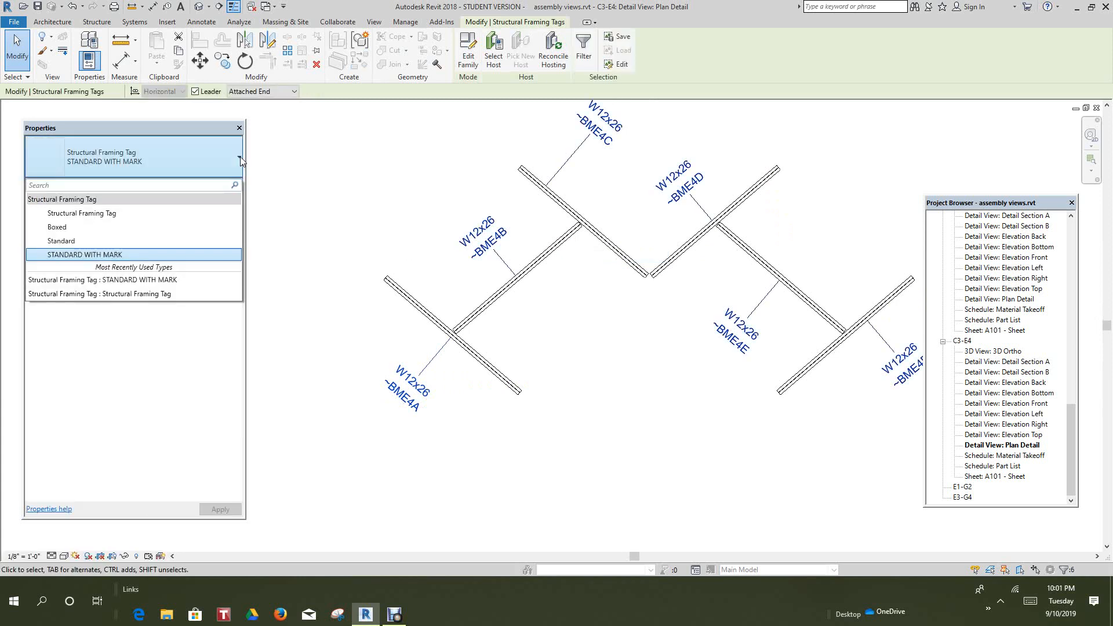
{"action": "left_click", "coordinate": [161, 297]}
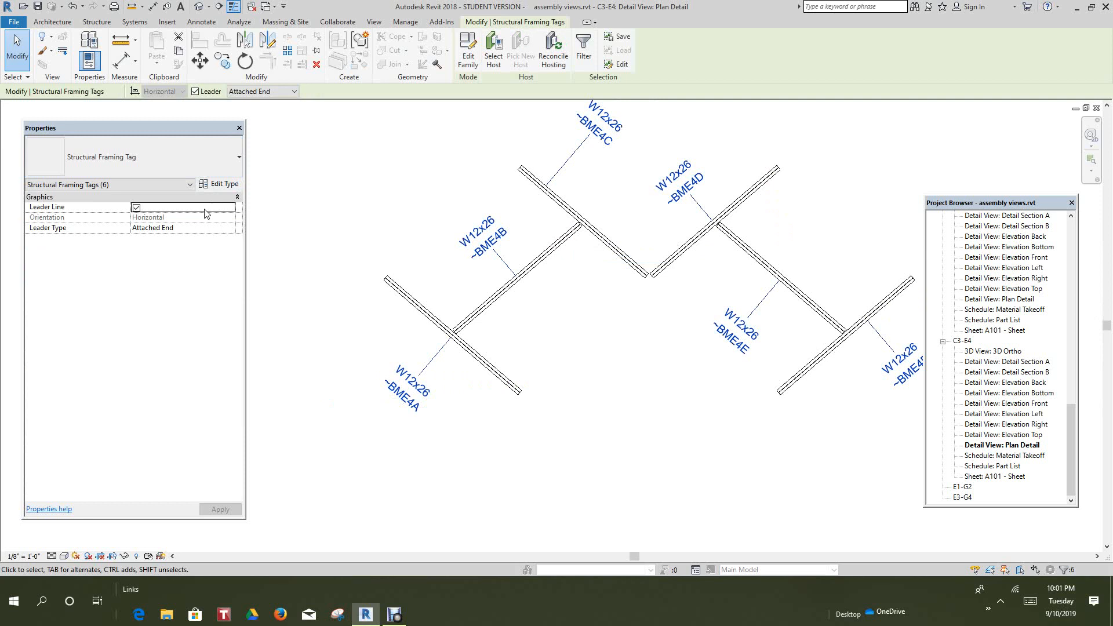
Step: Check the MARK LABEL visibility parameter in the type properties of the selected Structural Framing Tag type
{"action": "left_click", "coordinate": [230, 185]}
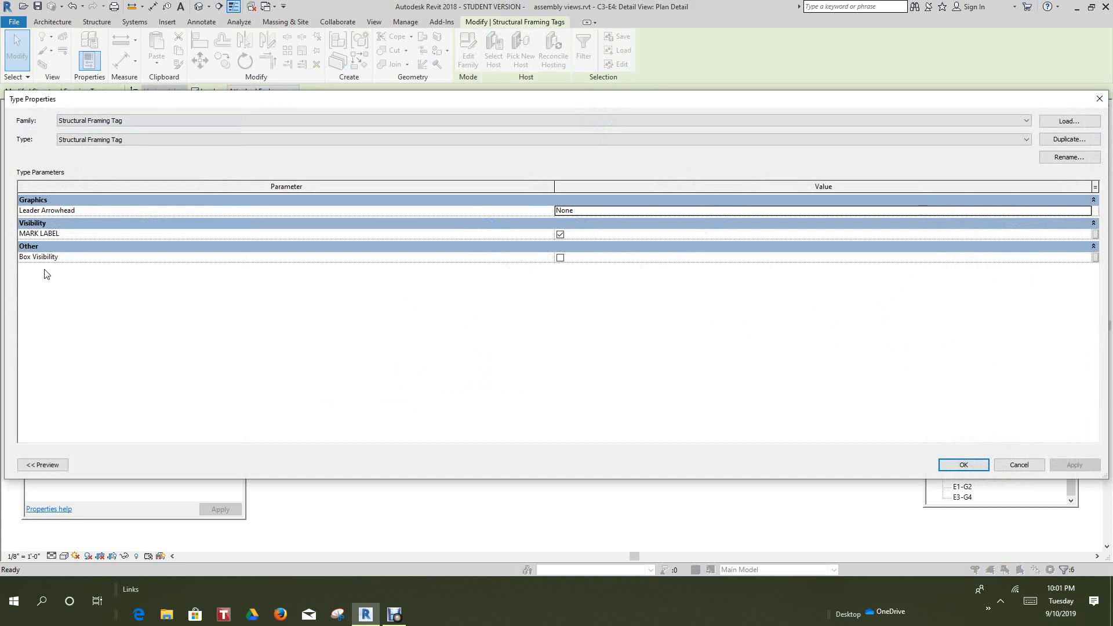
{"action": "left_click", "coordinate": [559, 233]}
{"action": "left_click", "coordinate": [967, 463]}
{"action": "scroll", "coordinate": [382, 409], "scroll_direction": "down", "scroll_amount": 2}
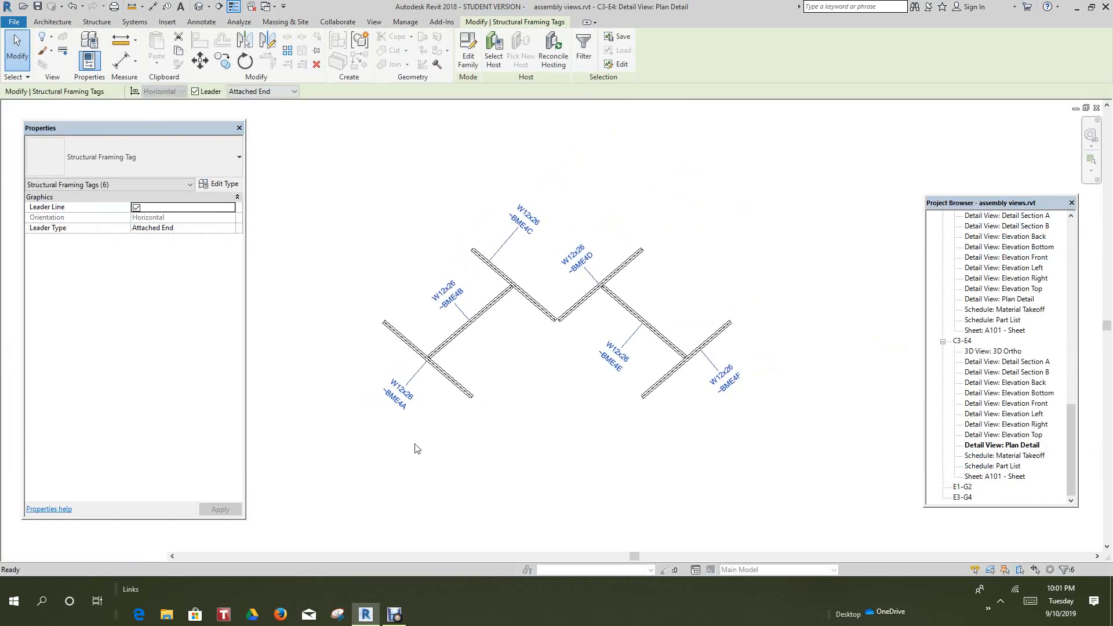
Step: Deselect the framing tags and examine their size and mark labels across the whole Plan Detail view
{"action": "left_click", "coordinate": [416, 448]}
{"action": "middle_click_drag", "start_coordinate": [415, 449], "coordinate": [368, 450]}
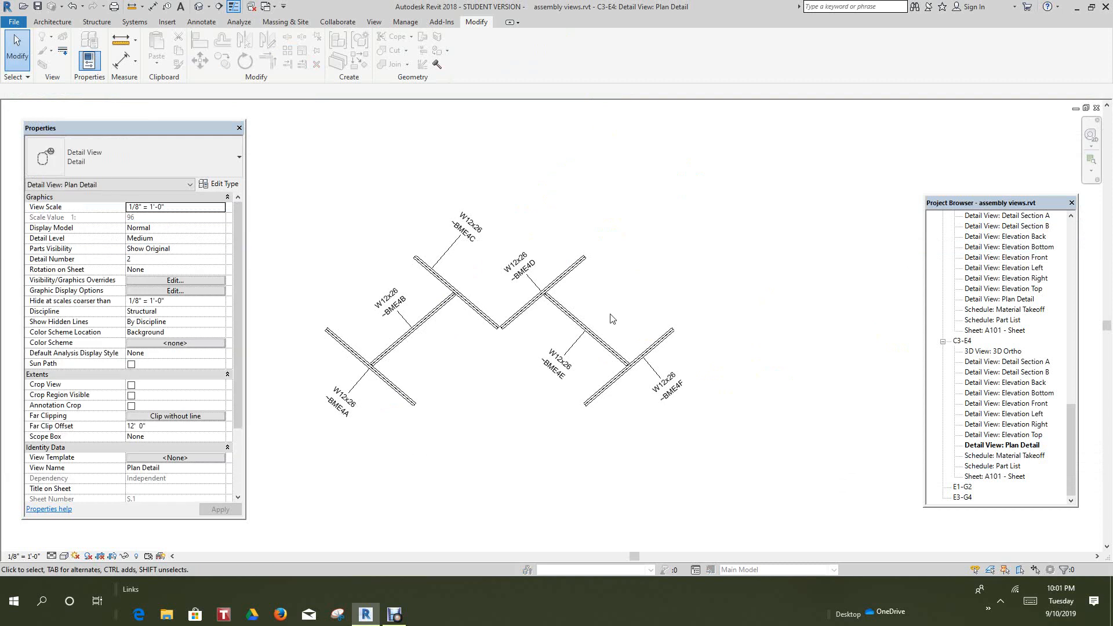
{"action": "scroll", "coordinate": [642, 334], "scroll_direction": "up", "scroll_amount": 2}
{"action": "scroll", "coordinate": [436, 427], "scroll_direction": "down", "scroll_amount": 1}
{"action": "middle_click_drag", "start_coordinate": [442, 433], "coordinate": [523, 386]}
{"action": "scroll", "coordinate": [513, 408], "scroll_direction": "down", "scroll_amount": 1}
{"action": "scroll", "coordinate": [488, 408], "scroll_direction": "down", "scroll_amount": 1}
{"action": "scroll", "coordinate": [429, 178], "scroll_direction": "up", "scroll_amount": 2}
{"action": "middle_click_drag", "start_coordinate": [523, 321], "coordinate": [505, 236]}
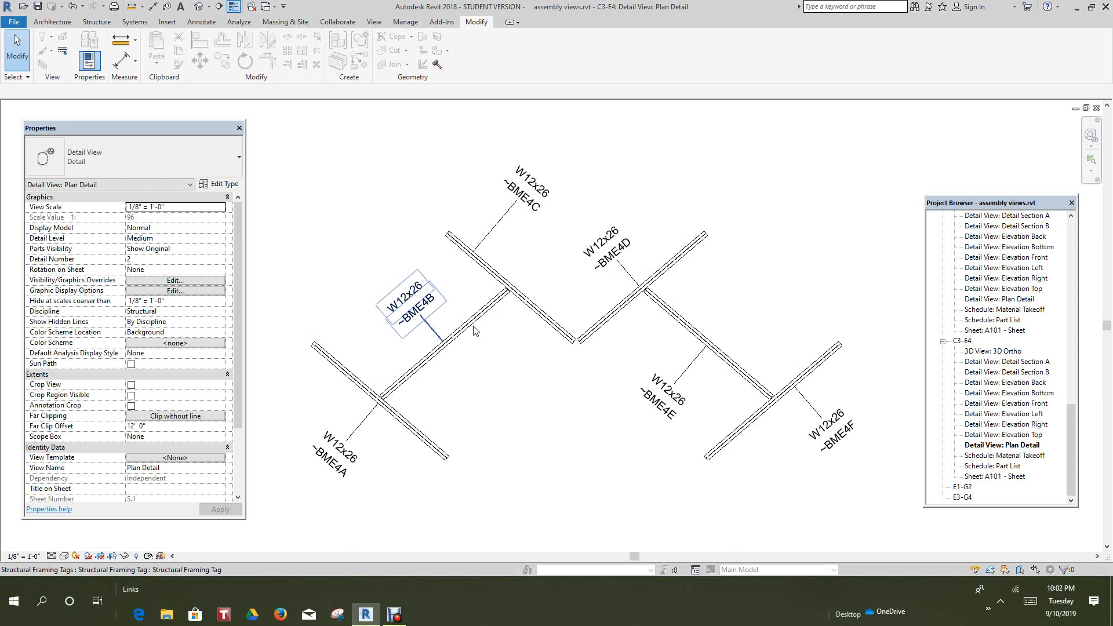
Step: Open sheet S.1 - Unnamed from the project's sheets and bring the whole sheet into view
{"action": "left_click_drag", "start_coordinate": [1071, 446], "coordinate": [1059, 274]}
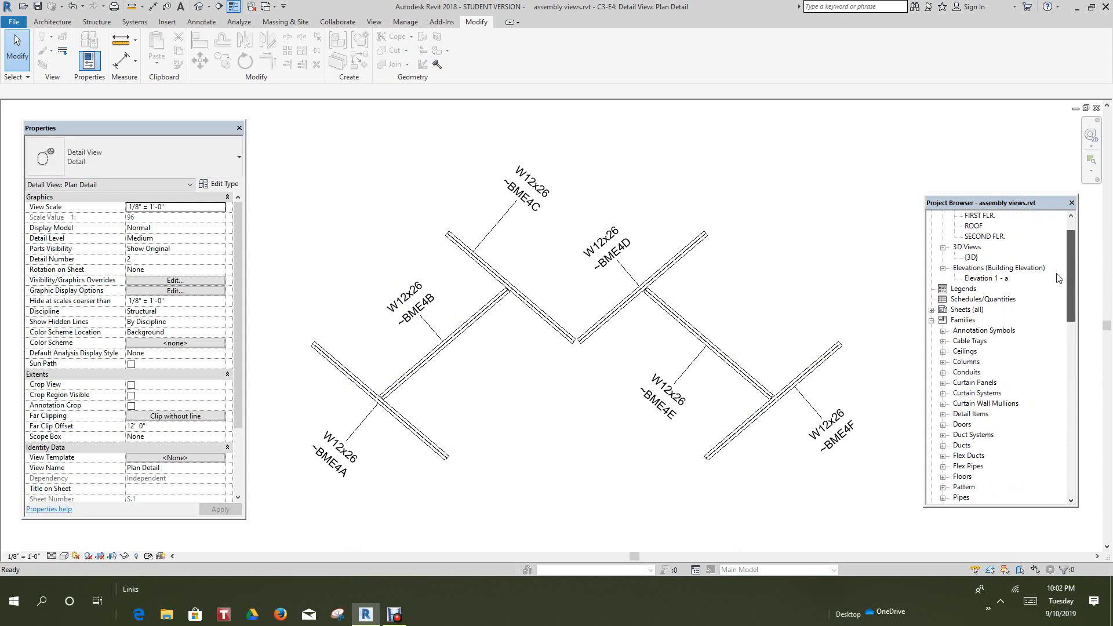
{"action": "left_click", "coordinate": [931, 310]}
{"action": "double_click", "coordinate": [976, 320]}
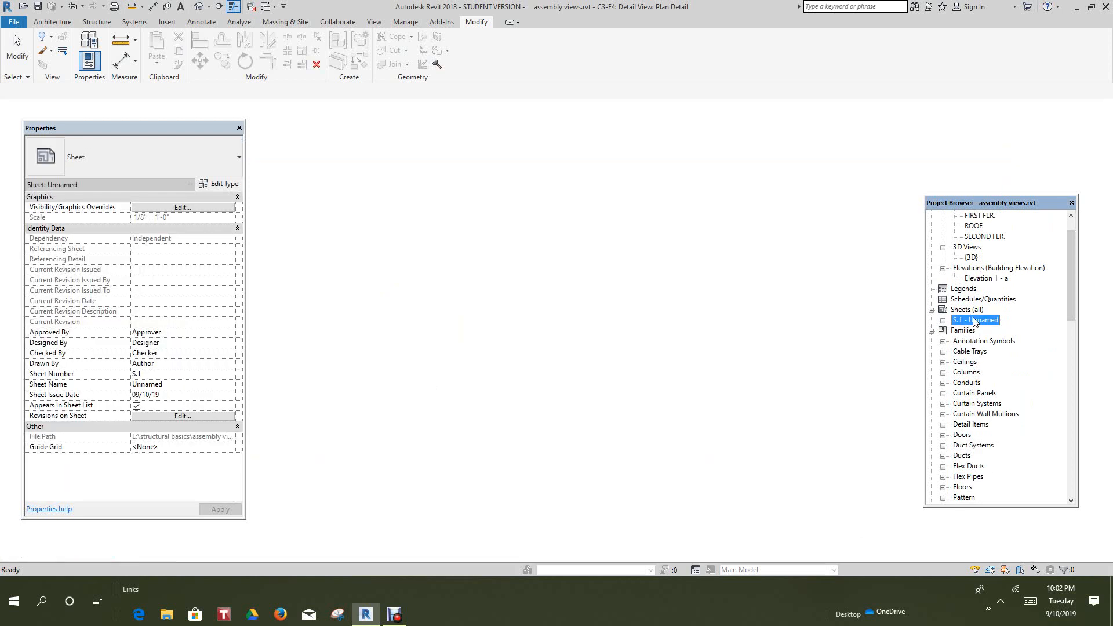
{"action": "scroll", "coordinate": [410, 423], "scroll_direction": "down", "scroll_amount": 3}
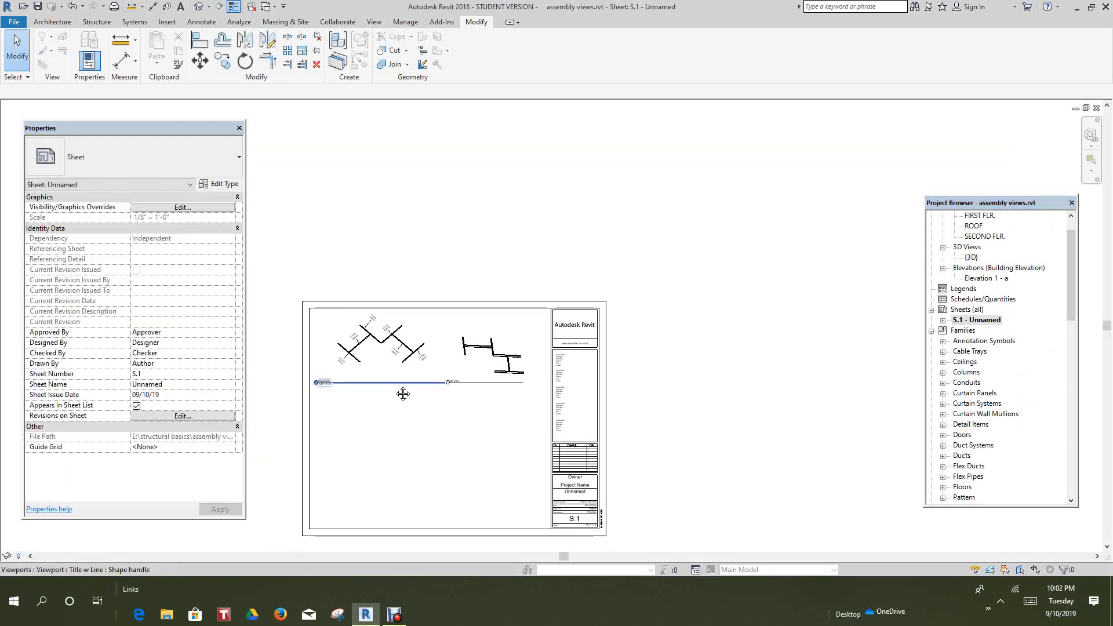
{"action": "middle_click_drag", "start_coordinate": [490, 297], "coordinate": [506, 329]}
{"action": "scroll", "coordinate": [505, 329], "scroll_direction": "up", "scroll_amount": 1}
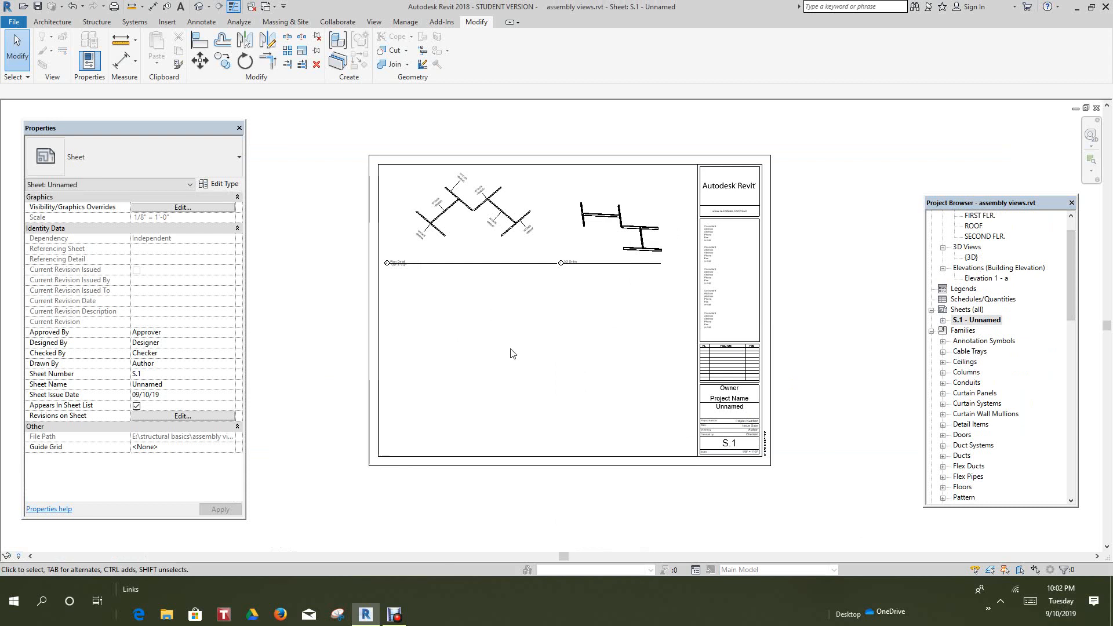
Step: Try to change the sheet's name to E4 ASSY through its properties, then select the sheet's title block
{"action": "left_click", "coordinate": [173, 388]}
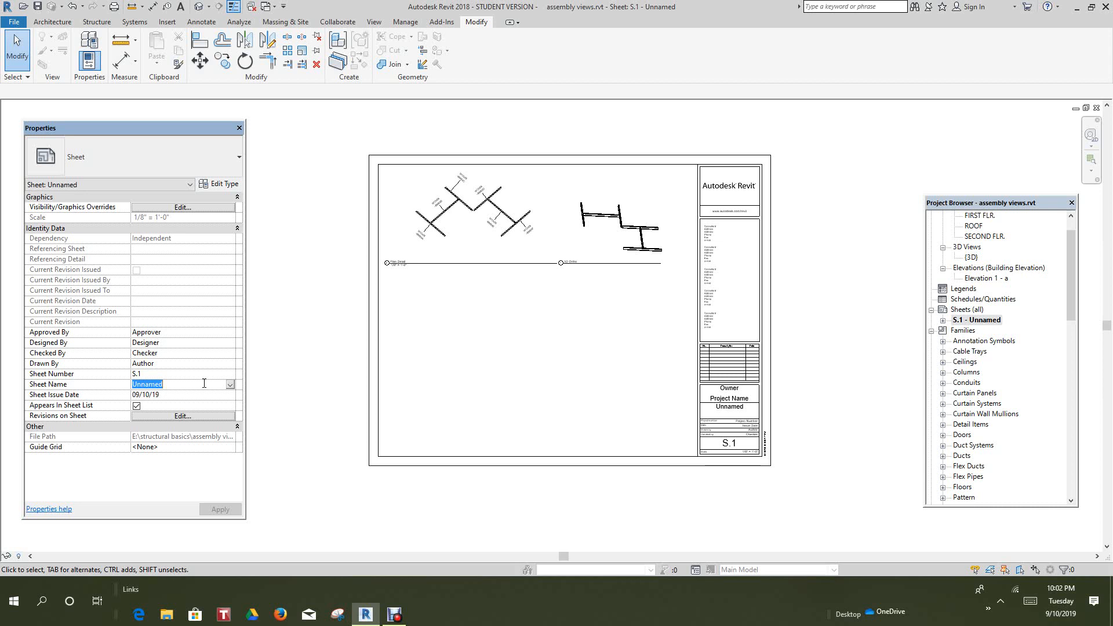
{"action": "type", "text": "E4 AS"}
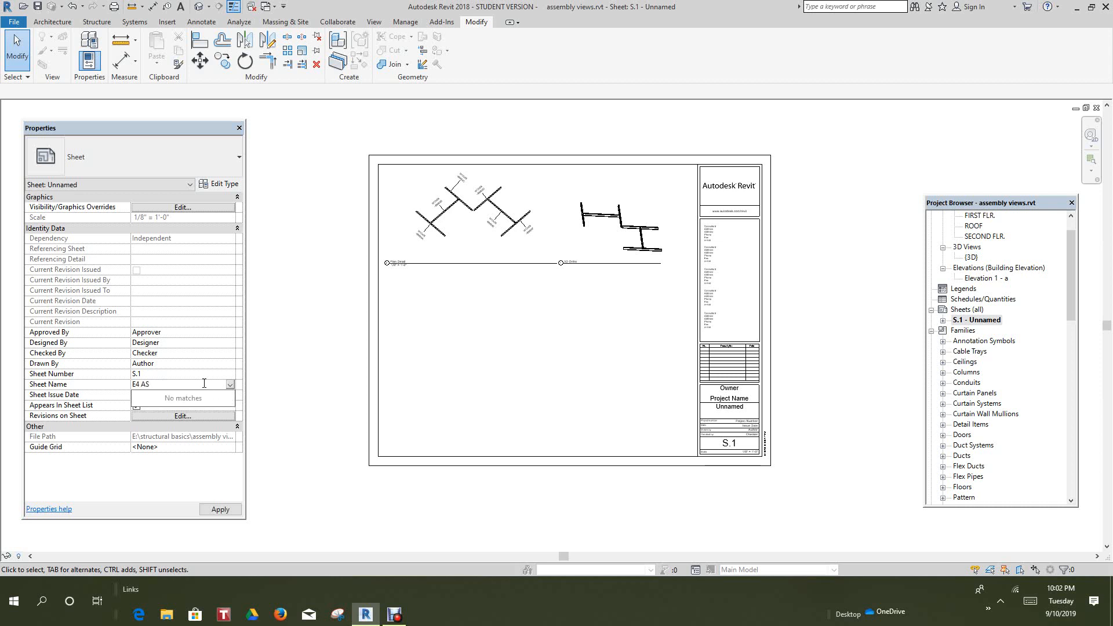
{"action": "type", "text": "SY"}
{"action": "left_click", "coordinate": [238, 513]}
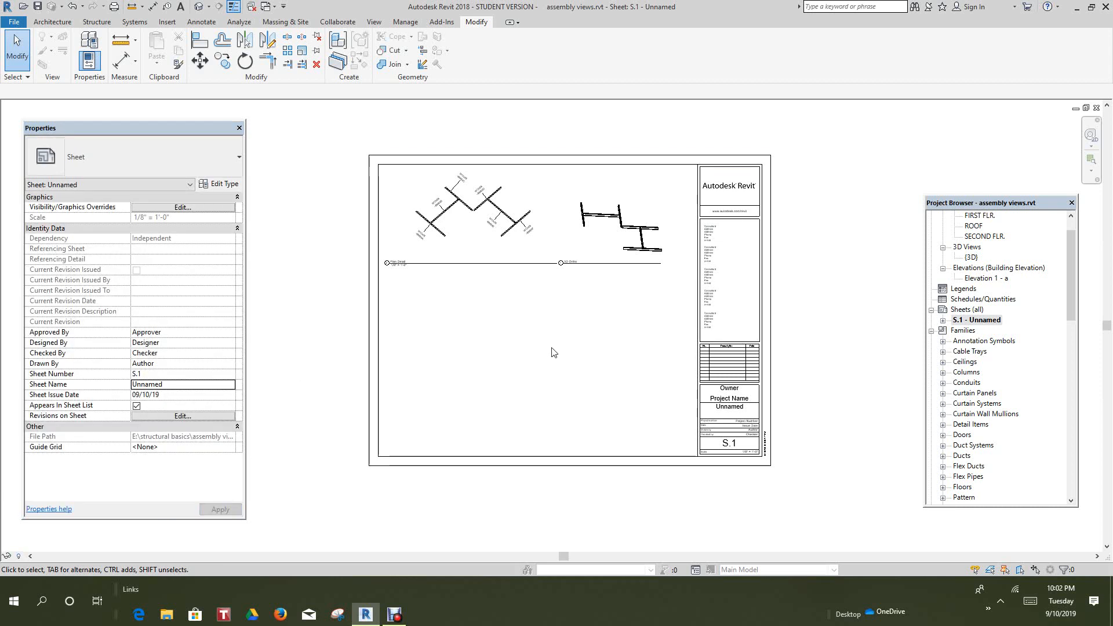
{"action": "scroll", "coordinate": [707, 417], "scroll_direction": "up", "scroll_amount": 2}
{"action": "scroll", "coordinate": [705, 417], "scroll_direction": "down", "scroll_amount": 3}
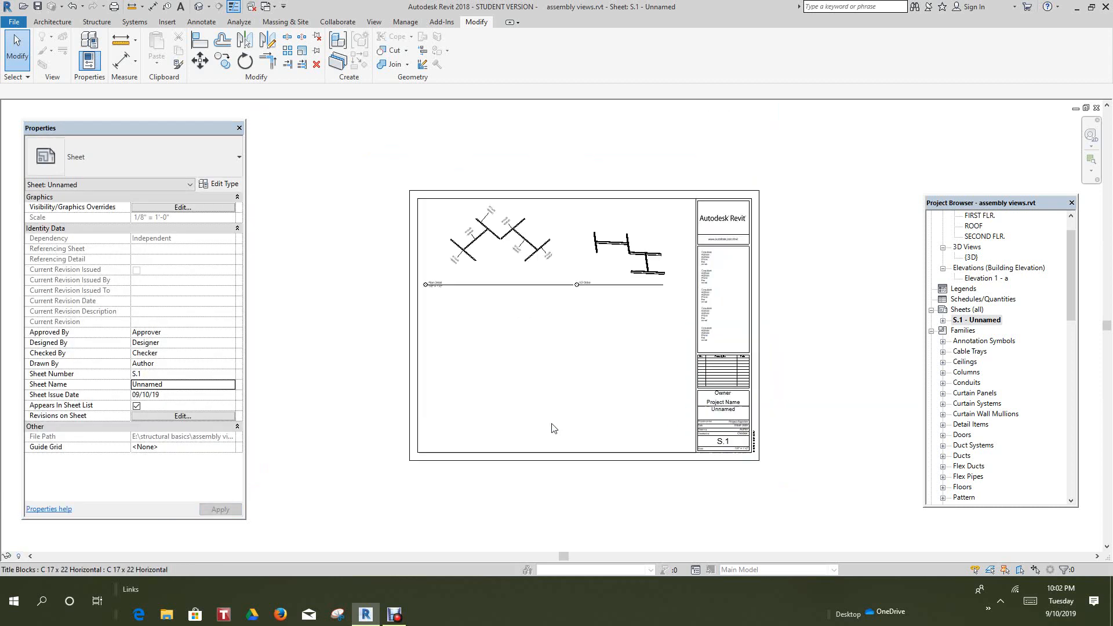
{"action": "left_click", "coordinate": [460, 460]}
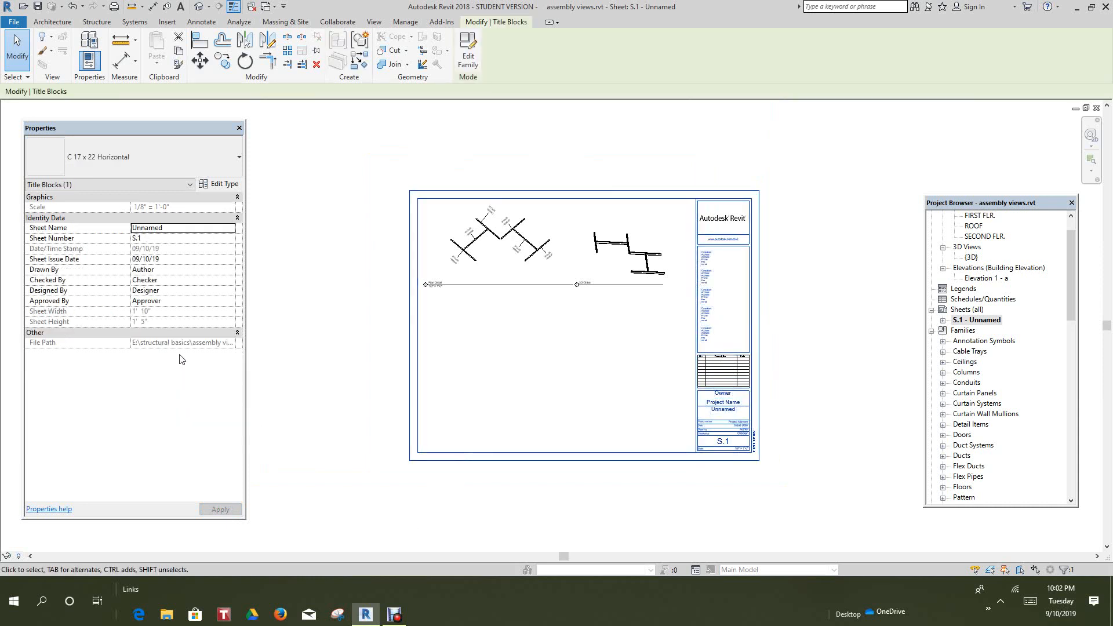
Step: Rename sheet S.1 as E4 ASSY and check the name in the title block
{"action": "right_click", "coordinate": [992, 322]}
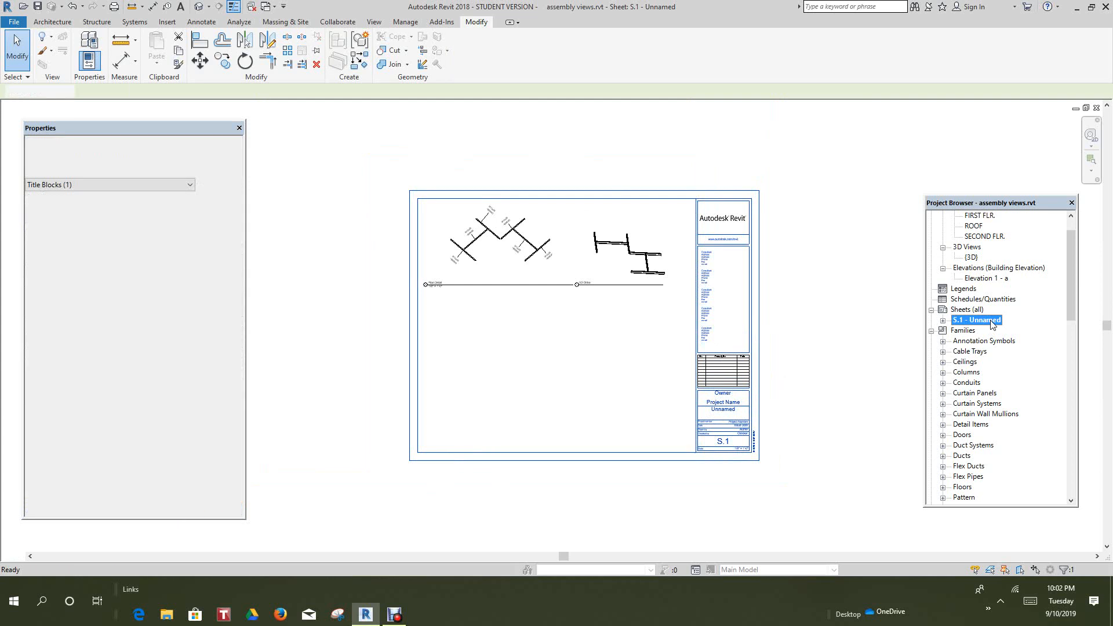
{"action": "left_click", "coordinate": [990, 463]}
{"action": "double_click", "coordinate": [978, 361]}
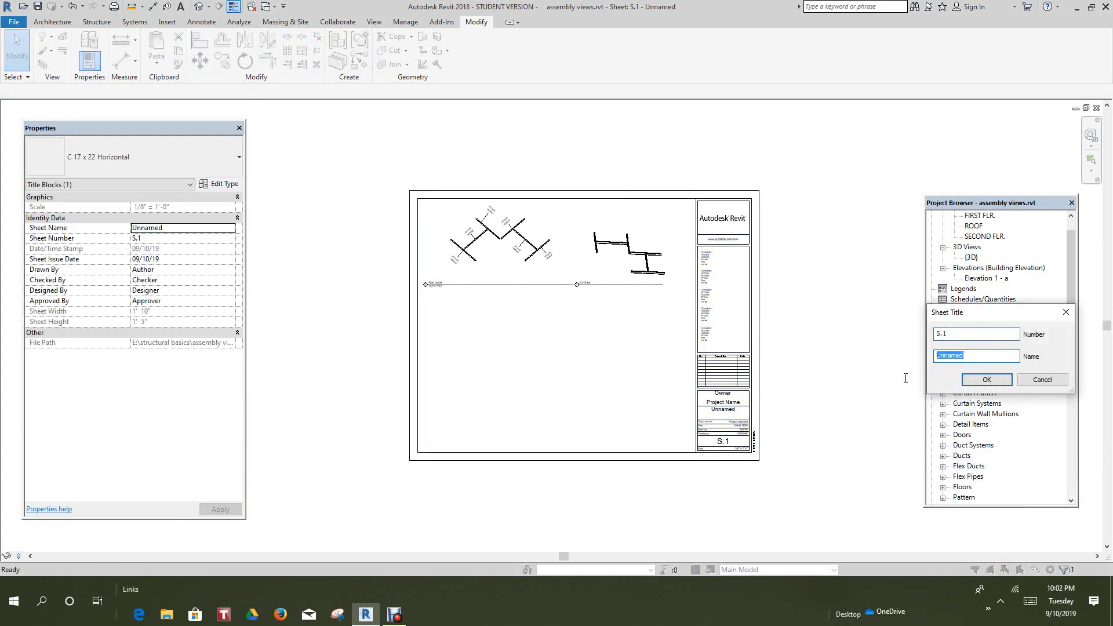
{"action": "type", "text": "E4 ASSY"}
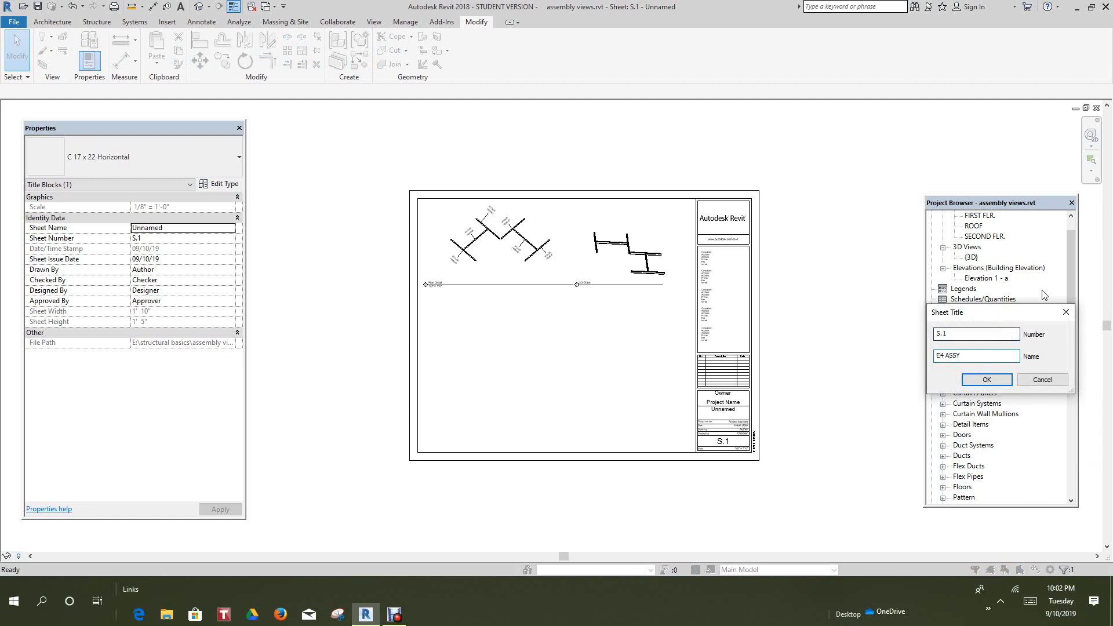
{"action": "left_click", "coordinate": [986, 381]}
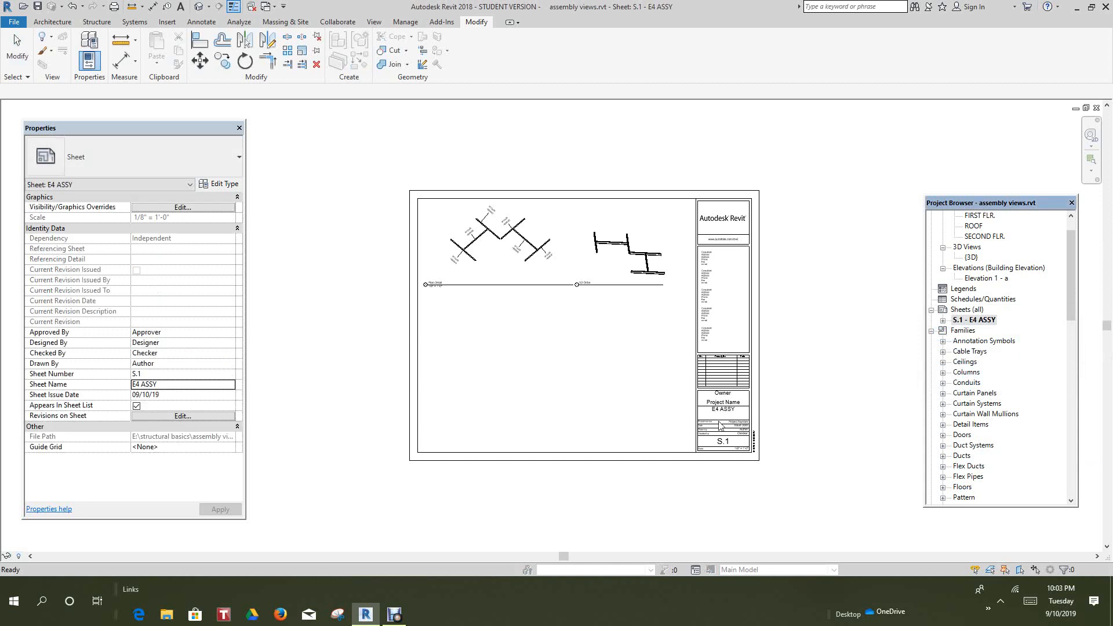
{"action": "scroll", "coordinate": [720, 426], "scroll_direction": "up", "scroll_amount": 3}
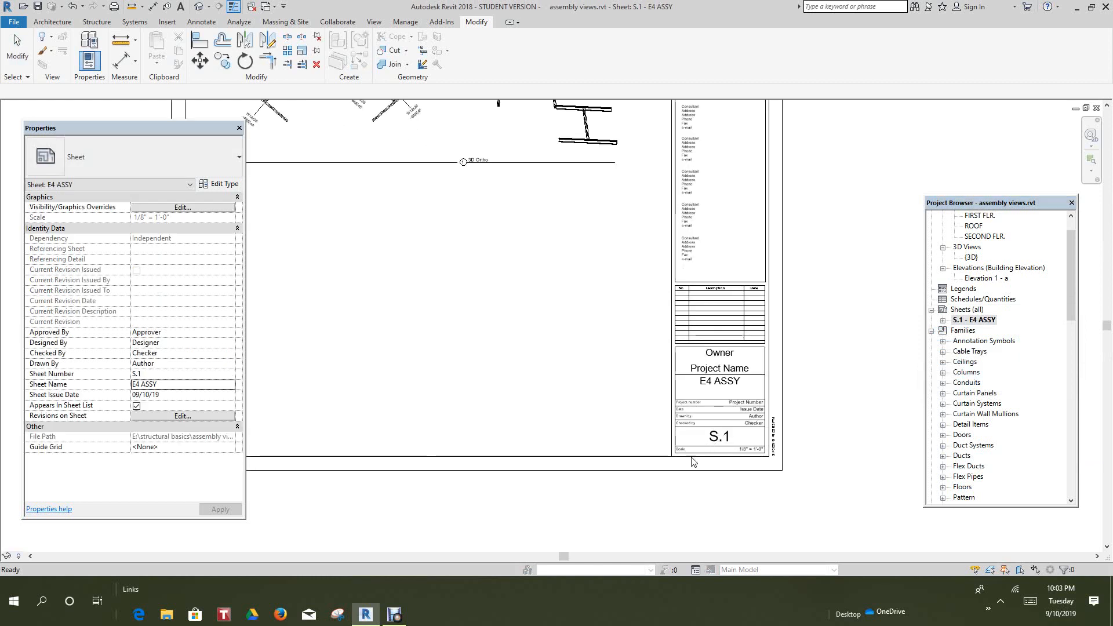
{"action": "scroll", "coordinate": [584, 427], "scroll_direction": "down", "scroll_amount": 1}
{"action": "middle_click_drag", "start_coordinate": [615, 421], "coordinate": [672, 406]}
{"action": "scroll", "coordinate": [662, 494], "scroll_direction": "down", "scroll_amount": 1}
{"action": "middle_click", "coordinate": [653, 494]}
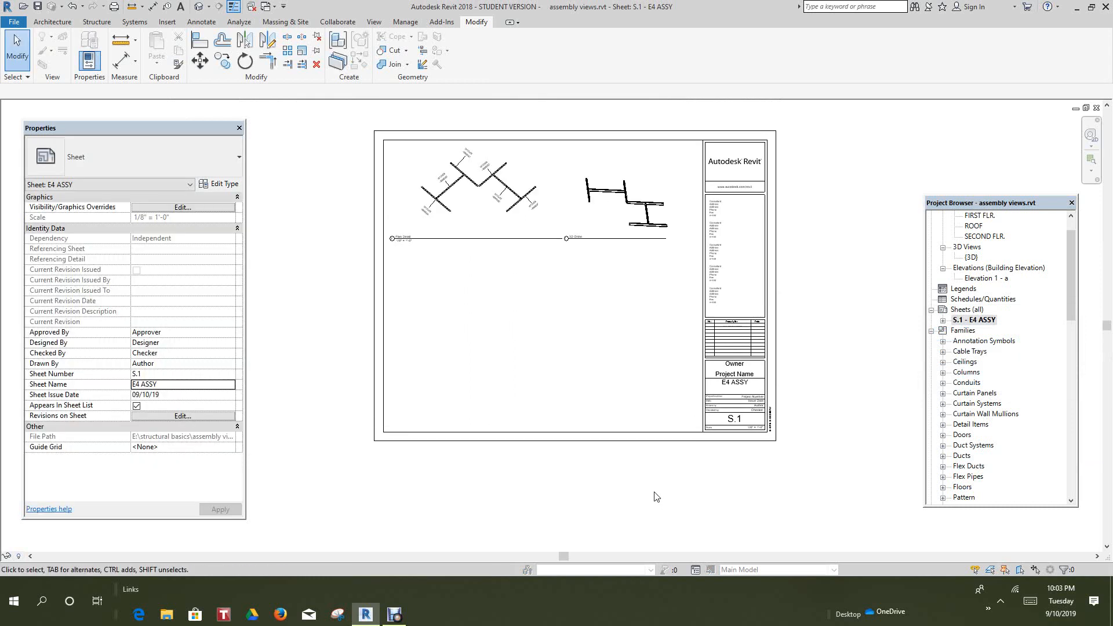
Step: Place the C3-E4 assembly's Material Takeoff schedule on sheet S.1, below the Plan Detail view
{"action": "scroll", "coordinate": [655, 498], "scroll_direction": "down", "scroll_amount": 1}
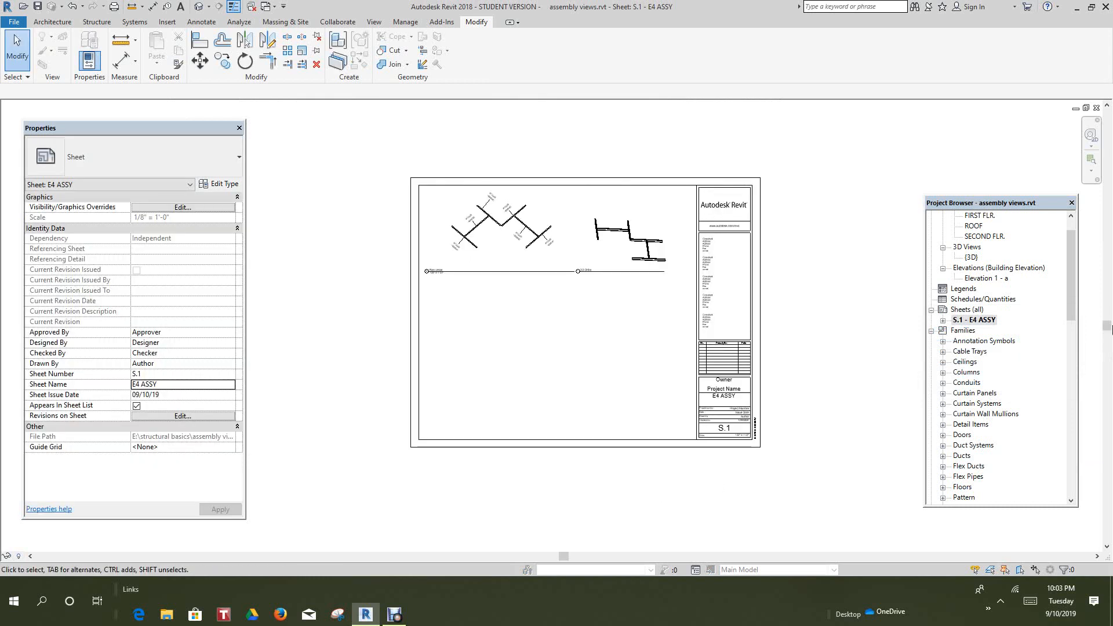
{"action": "scroll", "coordinate": [491, 262], "scroll_direction": "down", "scroll_amount": 1}
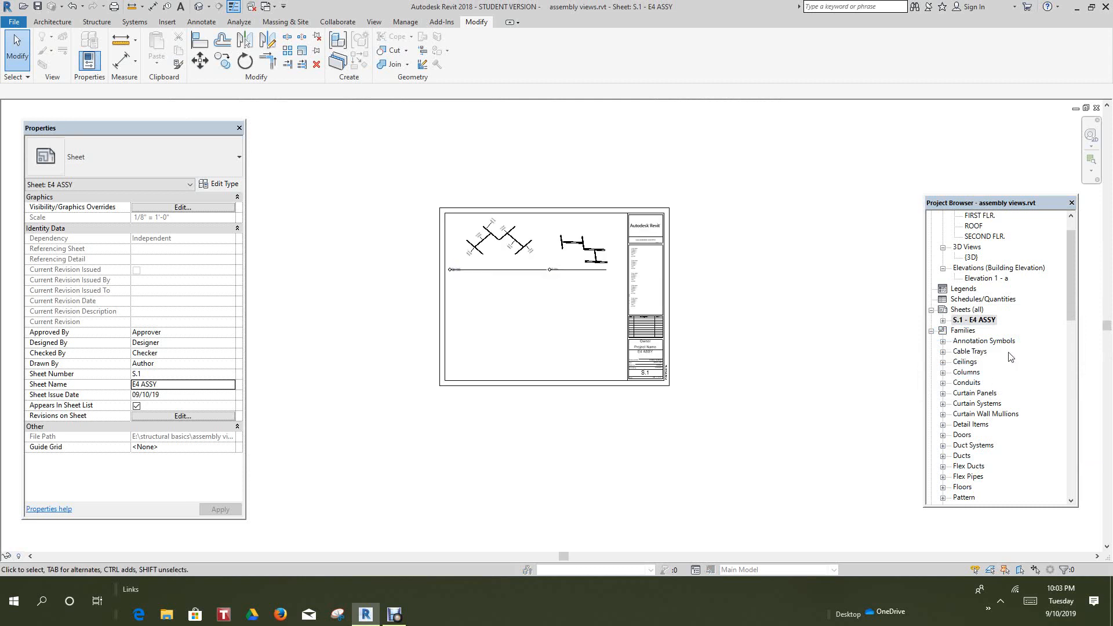
{"action": "left_click_drag", "start_coordinate": [1069, 294], "coordinate": [1080, 490]}
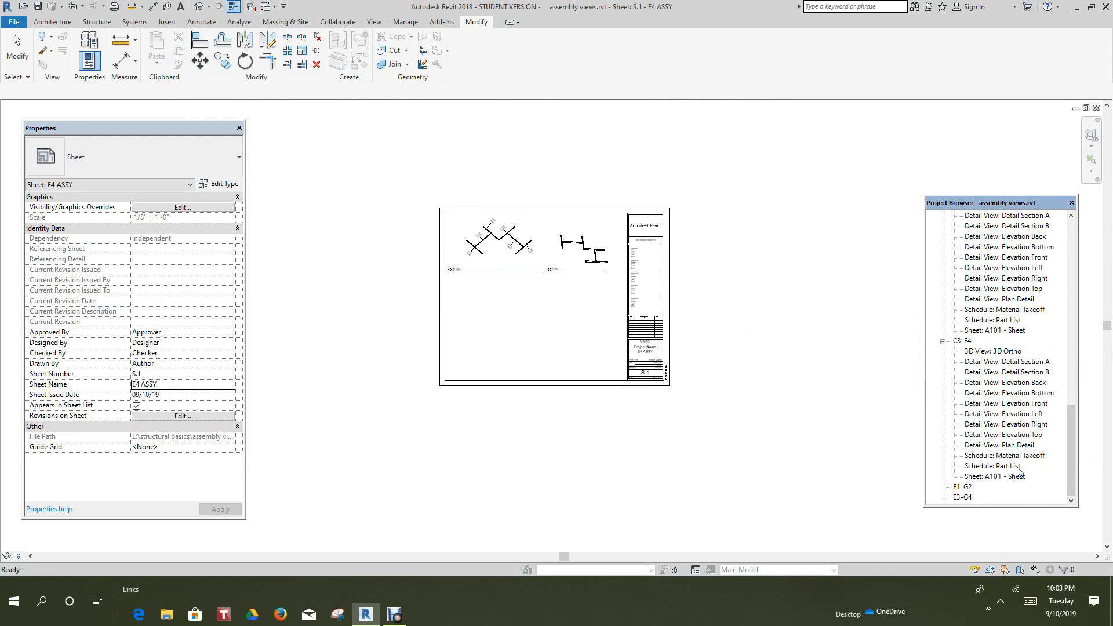
{"action": "left_click_drag", "start_coordinate": [1006, 460], "coordinate": [470, 364]}
{"action": "scroll", "coordinate": [474, 352], "scroll_direction": "up", "scroll_amount": 5}
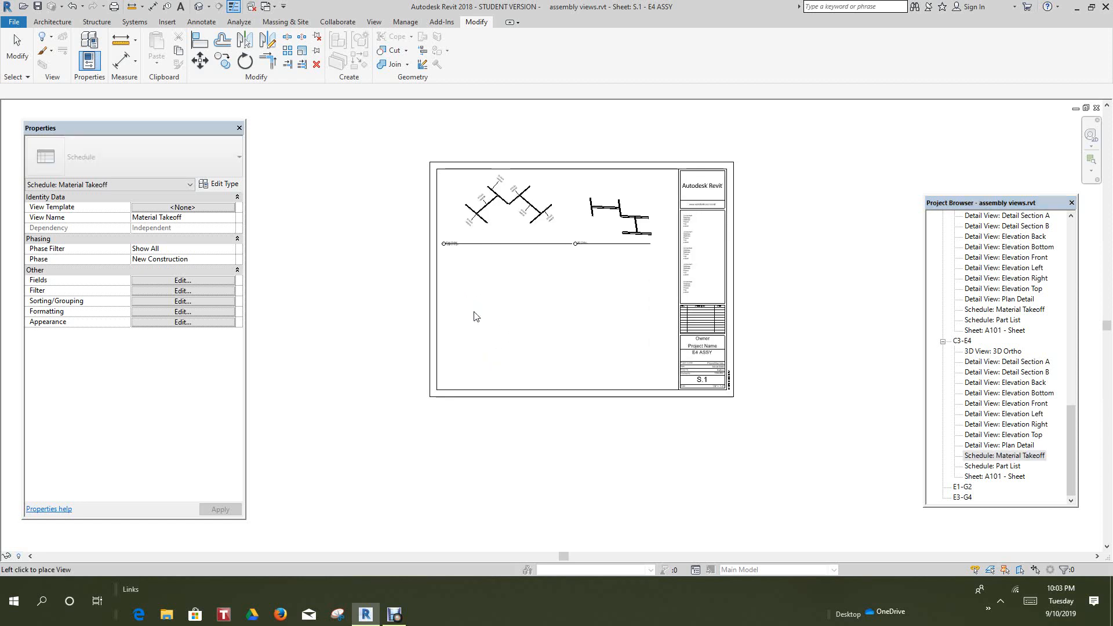
{"action": "left_click", "coordinate": [445, 321]}
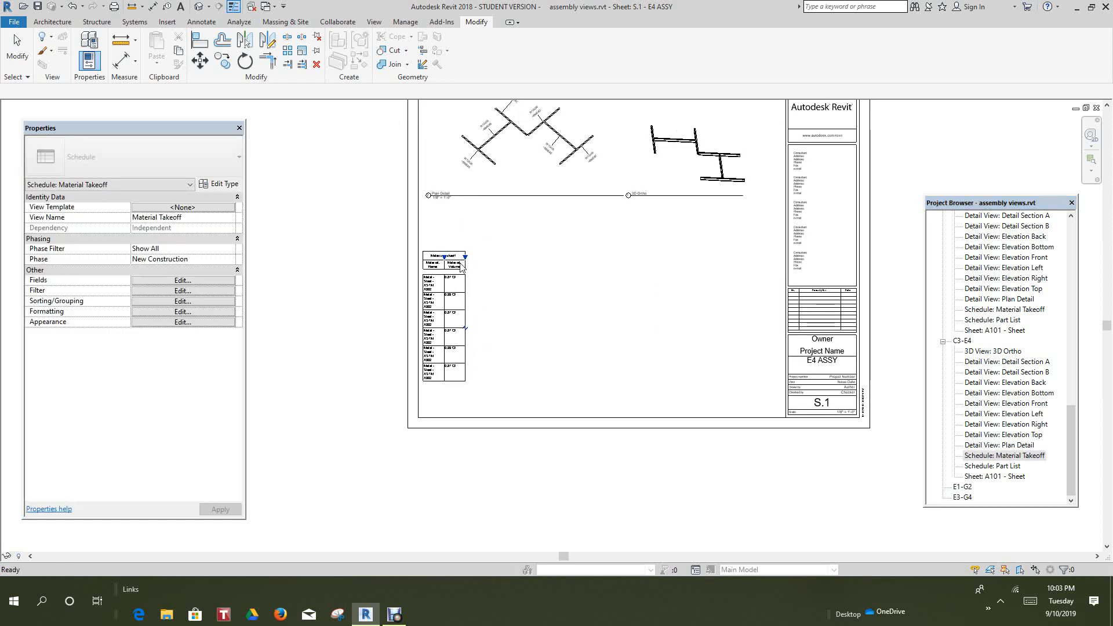
Step: Widen the Material: Name column of the Material Takeoff schedule so each material name fits on one line
{"action": "scroll", "coordinate": [463, 268], "scroll_direction": "up", "scroll_amount": 5}
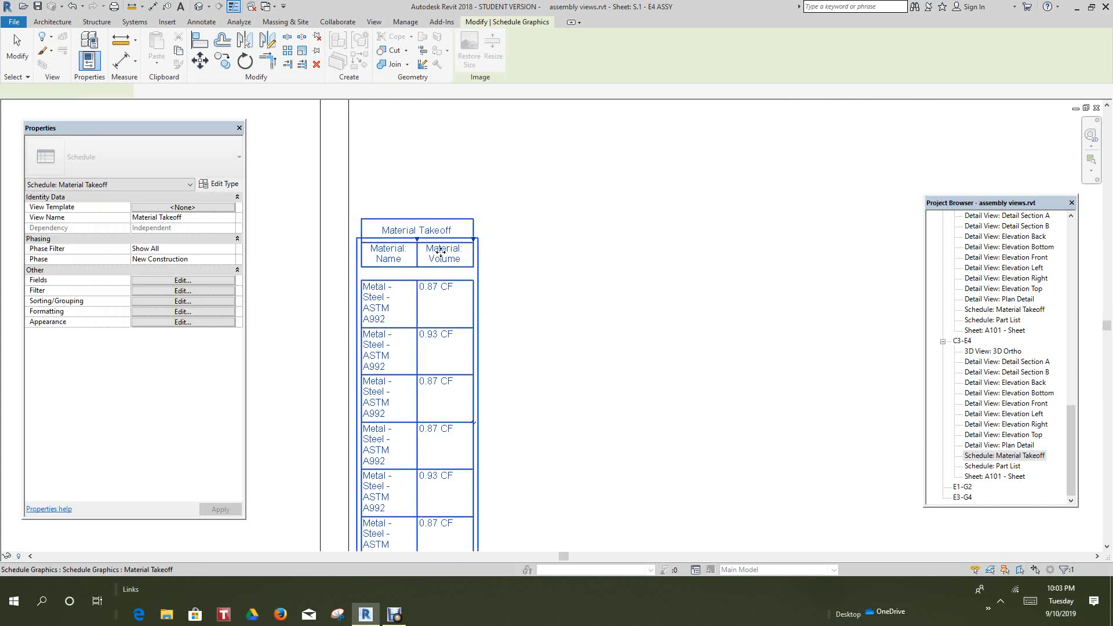
{"action": "left_click_drag", "start_coordinate": [417, 239], "coordinate": [543, 240]}
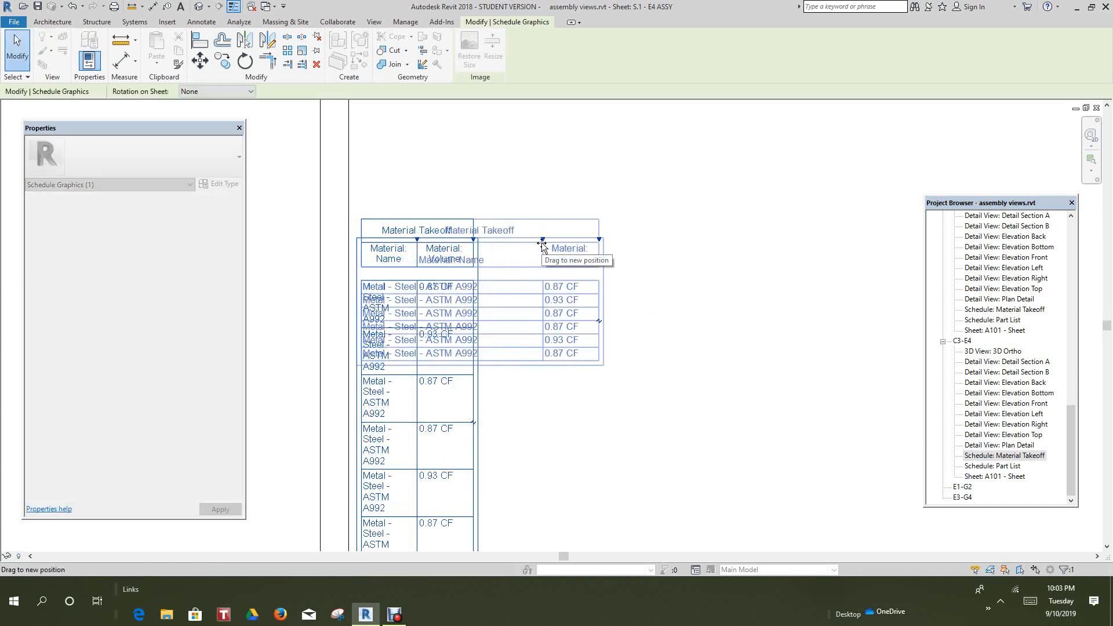
{"action": "left_click", "coordinate": [695, 405]}
Step: Place the C3-E4 assembly's Part List schedule on sheet S.1, beside the Material Takeoff schedule
{"action": "scroll", "coordinate": [724, 412], "scroll_direction": "down", "scroll_amount": 2}
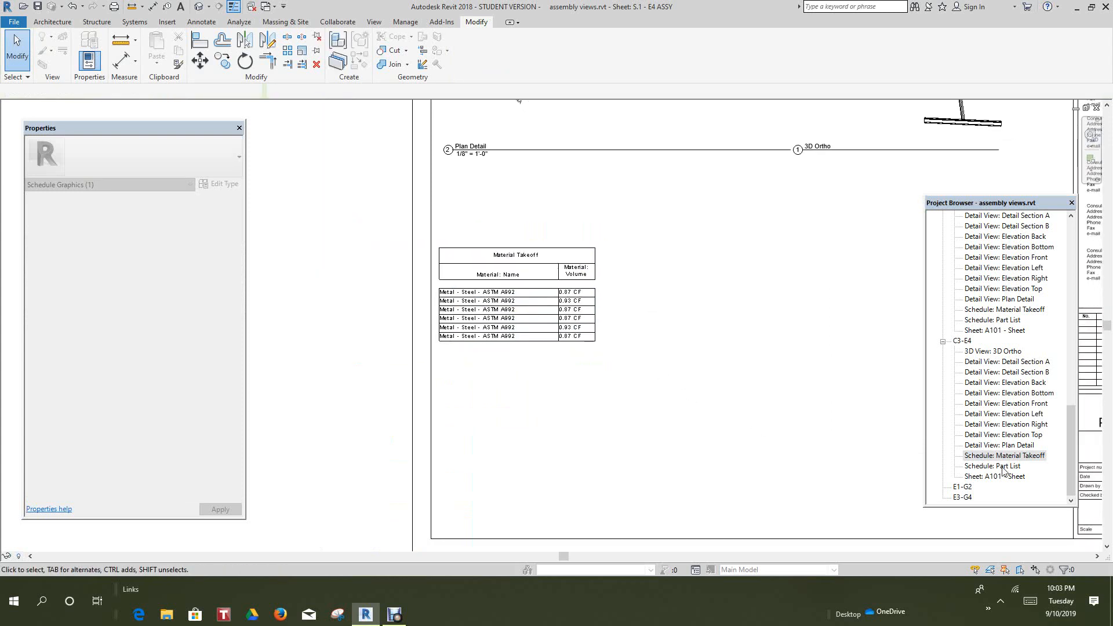
{"action": "left_click", "coordinate": [1000, 466]}
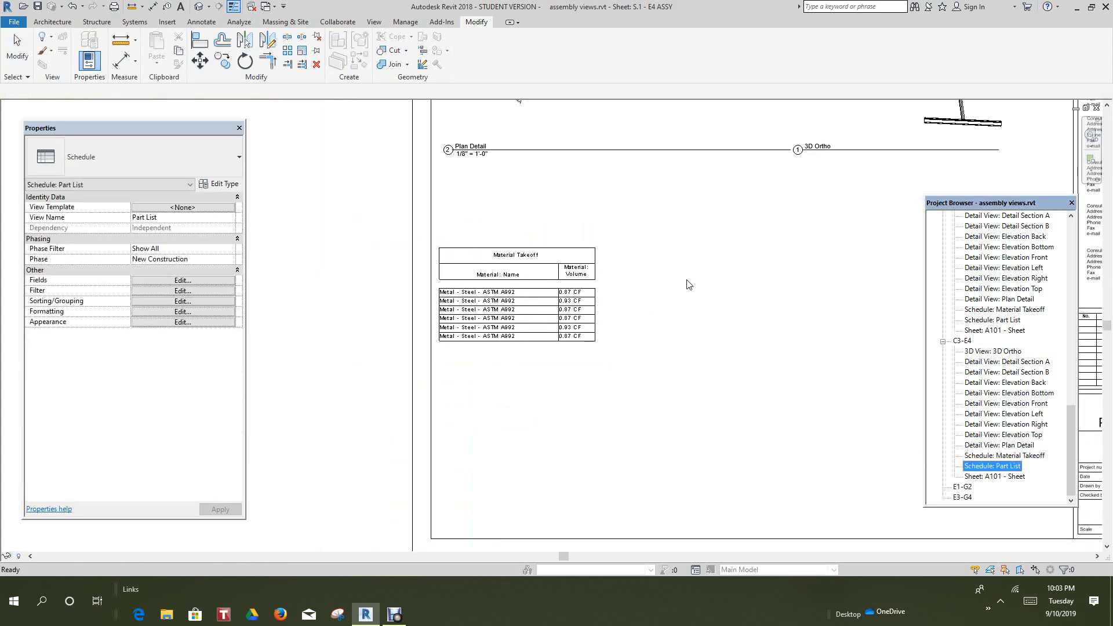
{"action": "left_click_drag", "start_coordinate": [687, 284], "coordinate": [718, 310]}
{"action": "middle_click_drag", "start_coordinate": [712, 342], "coordinate": [651, 373]}
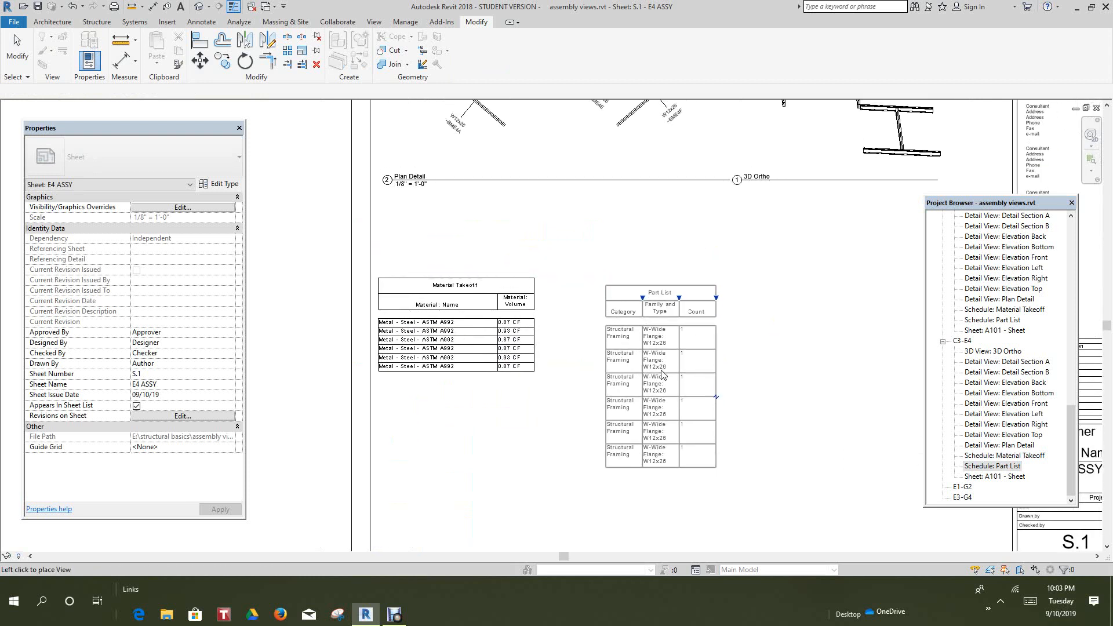
{"action": "left_click", "coordinate": [663, 376]}
{"action": "middle_click_drag", "start_coordinate": [732, 371], "coordinate": [677, 392]}
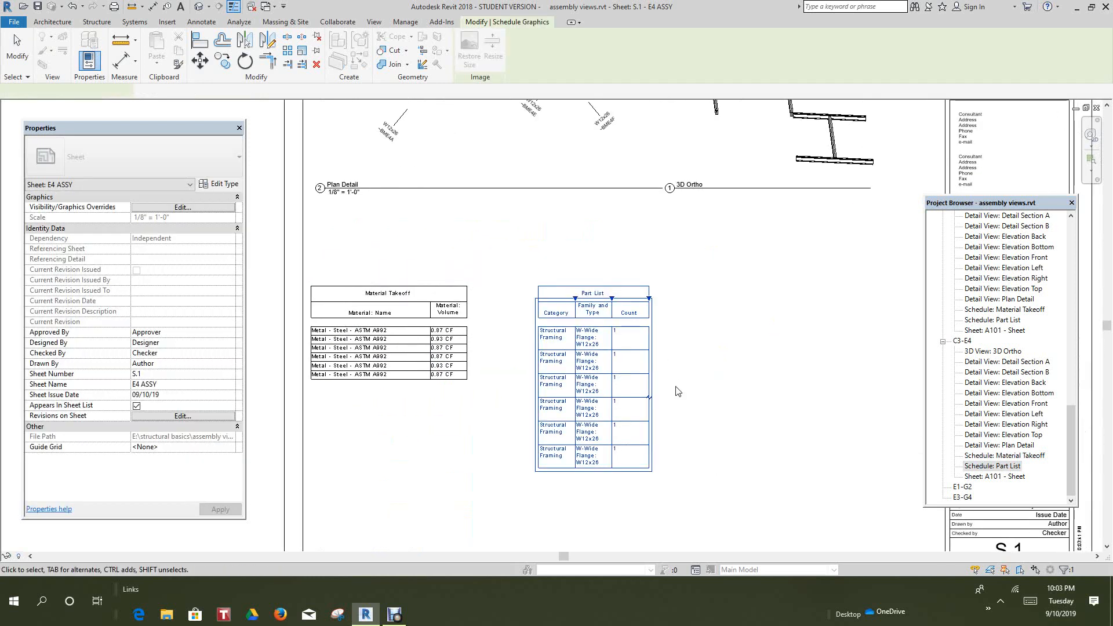
Step: Widen the Part List schedule's Count, Family and Type, and Category columns so each entry fits on one line
{"action": "scroll", "coordinate": [677, 391], "scroll_direction": "down", "scroll_amount": 2}
{"action": "left_click_drag", "start_coordinate": [647, 320], "coordinate": [777, 320]}
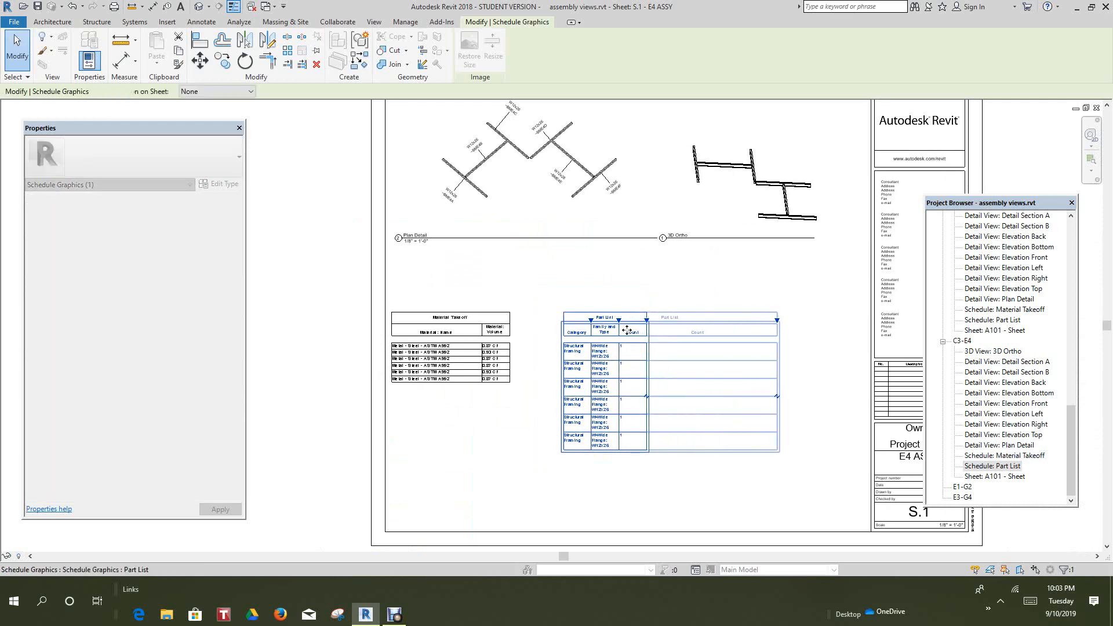
{"action": "left_click_drag", "start_coordinate": [619, 321], "coordinate": [683, 317]}
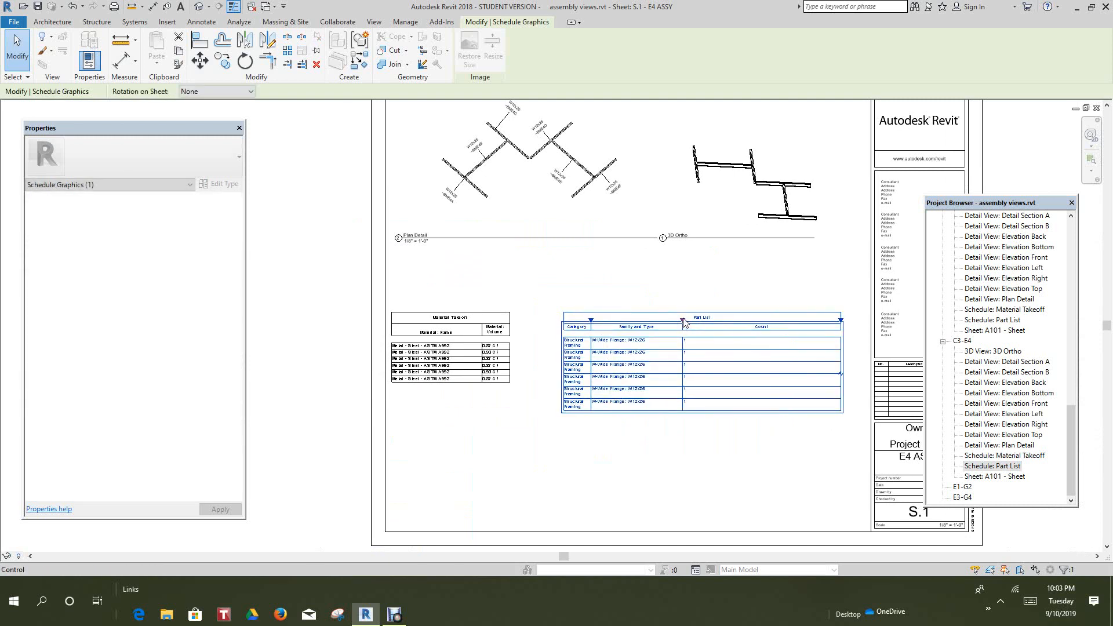
{"action": "left_click_drag", "start_coordinate": [592, 324], "coordinate": [624, 318]}
{"action": "left_click", "coordinate": [643, 434]}
Step: Narrow the Count column of the Part List schedule to make the table more compact
{"action": "middle_click_drag", "start_coordinate": [644, 433], "coordinate": [516, 426]}
{"action": "scroll", "coordinate": [639, 371], "scroll_direction": "down", "scroll_amount": 3}
{"action": "left_click", "coordinate": [645, 368]}
{"action": "left_click_drag", "start_coordinate": [699, 344], "coordinate": [636, 328]}
{"action": "left_click", "coordinate": [586, 417]}
{"action": "scroll", "coordinate": [544, 408], "scroll_direction": "up", "scroll_amount": 2}
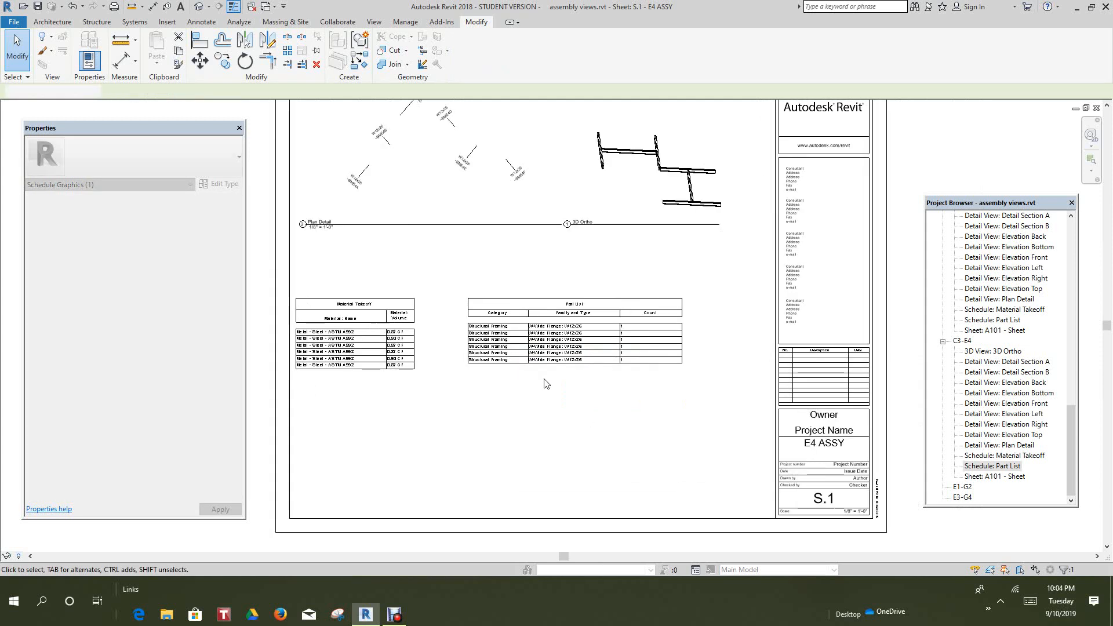
Step: Move the Part List schedule below the 3D Ortho view and the Material Takeoff schedule to below the middle of the Plan Detail view
{"action": "left_click_drag", "start_coordinate": [546, 363], "coordinate": [564, 377]}
{"action": "left_click", "coordinate": [445, 405]}
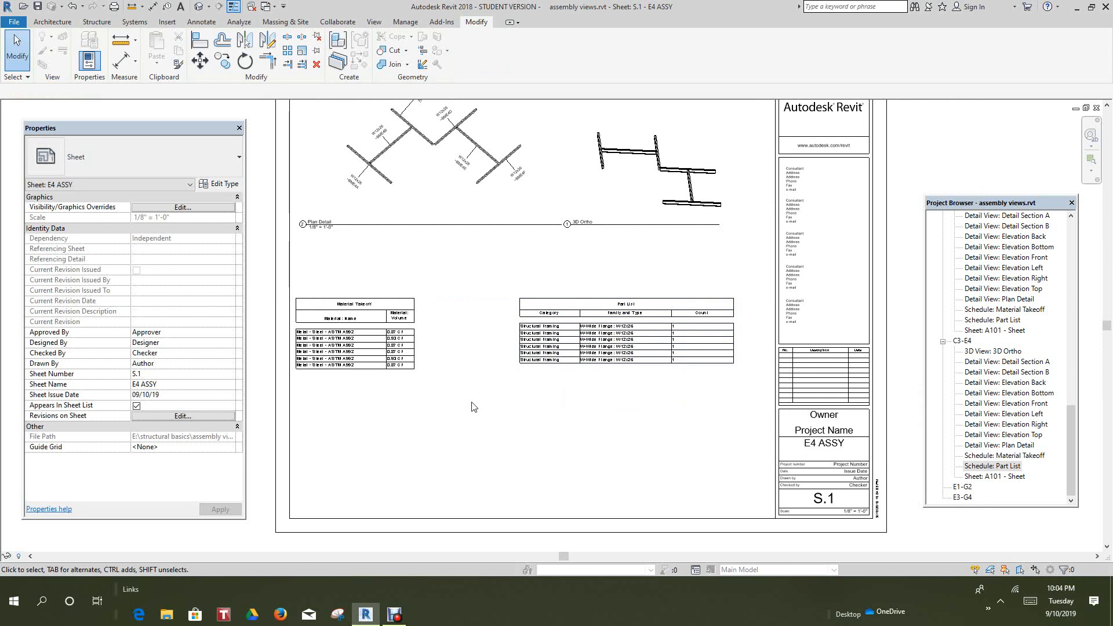
{"action": "scroll", "coordinate": [485, 438], "scroll_direction": "down", "scroll_amount": 3}
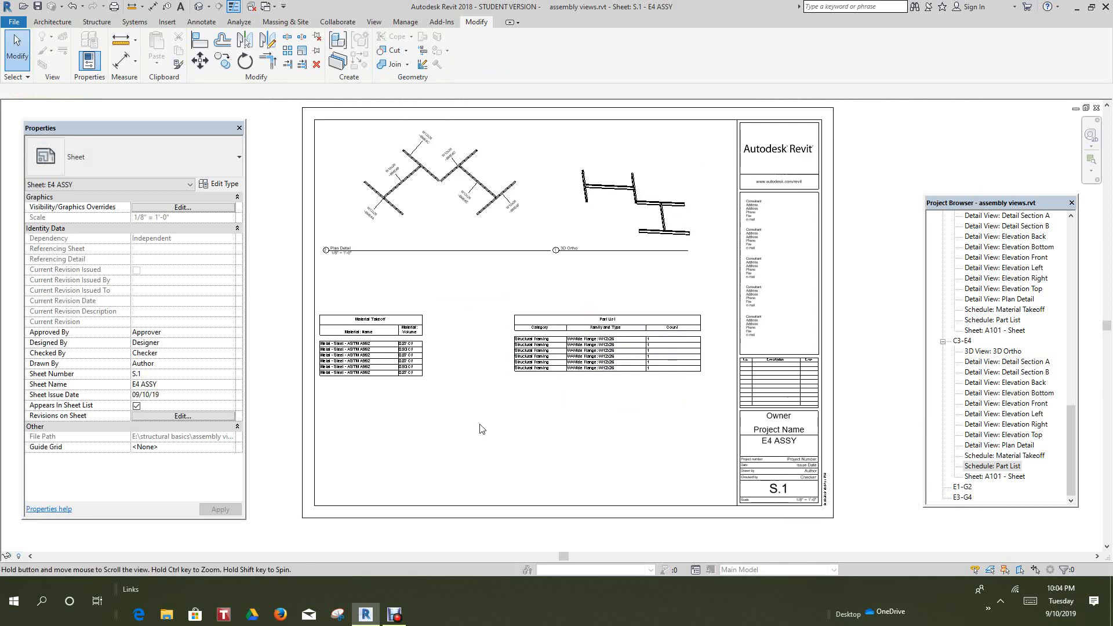
{"action": "left_click_drag", "start_coordinate": [431, 368], "coordinate": [474, 361]}
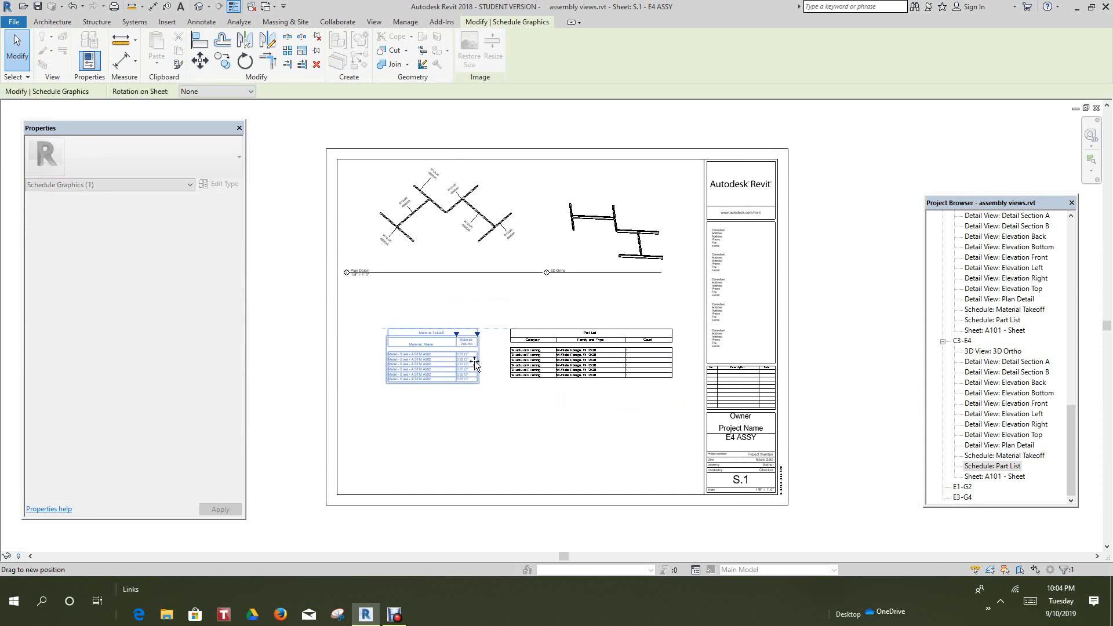
{"action": "left_click", "coordinate": [470, 428]}
{"action": "scroll", "coordinate": [469, 428], "scroll_direction": "down", "scroll_amount": 2}
{"action": "scroll", "coordinate": [473, 429], "scroll_direction": "up", "scroll_amount": 2}
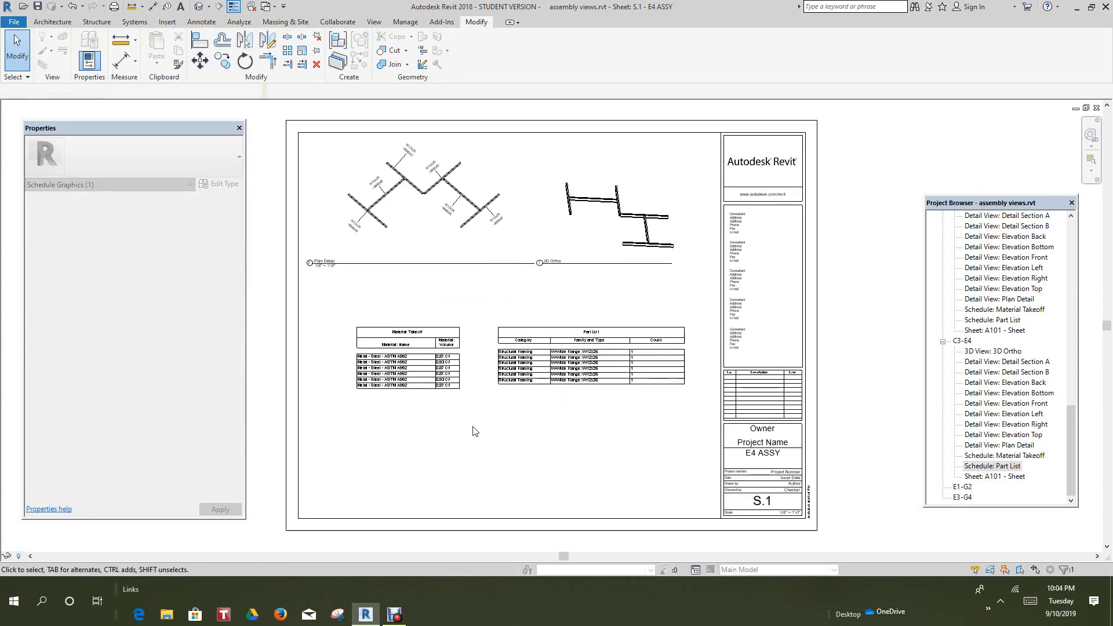
{"action": "right_click", "coordinate": [866, 244]}
{"action": "left_click", "coordinate": [877, 251]}
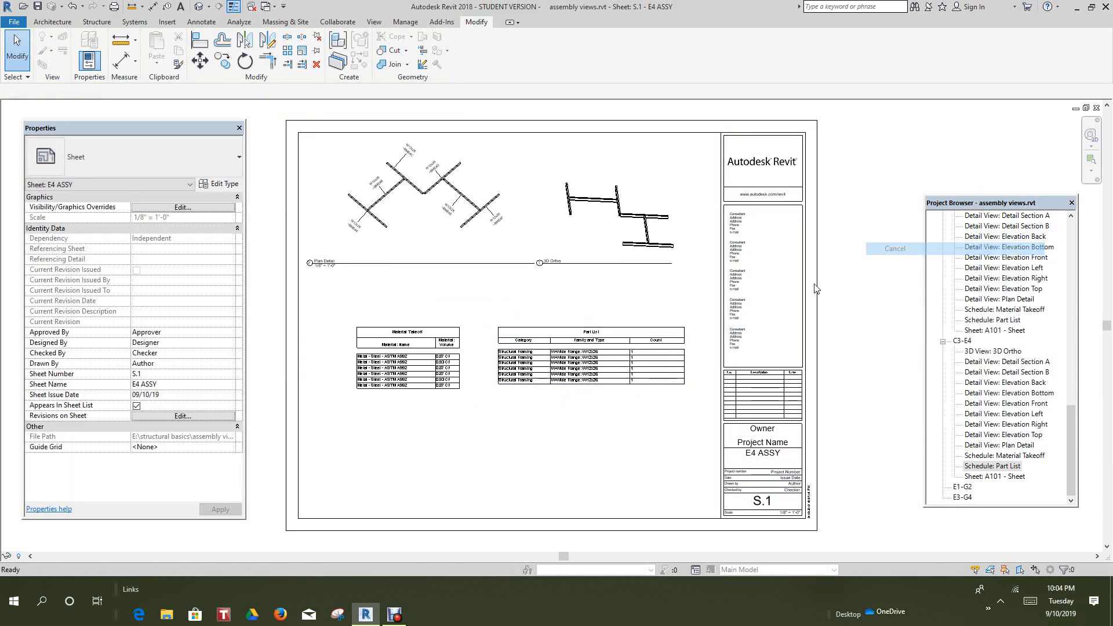